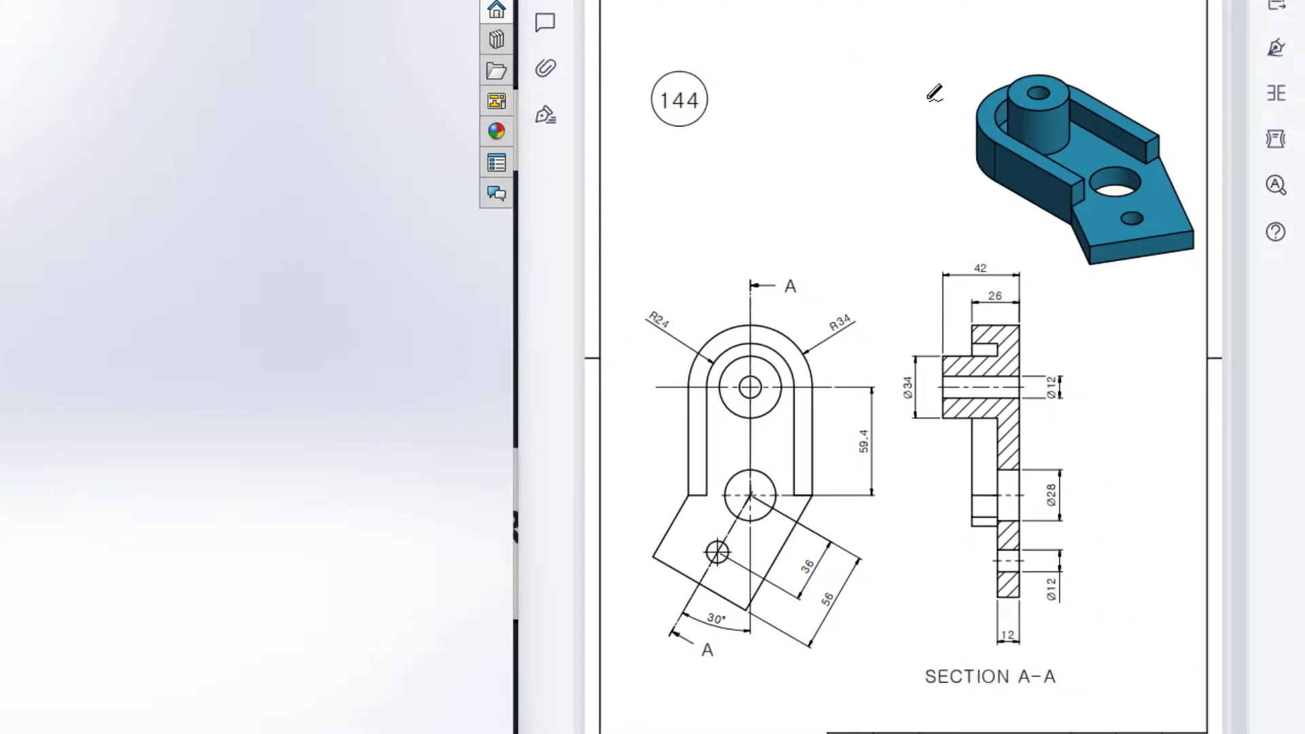
# Step: Mark the isometric model, front view, SECTION A-A view and section line on the reference drawing
pyautogui.moveTo(1111, 50)
pyautogui.mouseDown()
pyautogui.moveTo(952, 142)
pyautogui.moveTo(1153, 116)
pyautogui.moveTo(1053, 63)
pyautogui.moveTo(978, 77)
pyautogui.moveTo(1211, 228)
pyautogui.moveTo(1084, 95)
pyautogui.mouseUp()
pyautogui.hotkey('ctrl', 'z')
pyautogui.moveTo(799, 260)
pyautogui.mouseDown()
pyautogui.moveTo(750, 267)
pyautogui.moveTo(573, 570)
pyautogui.moveTo(796, 731)
pyautogui.moveTo(783, 299)
pyautogui.mouseUp()
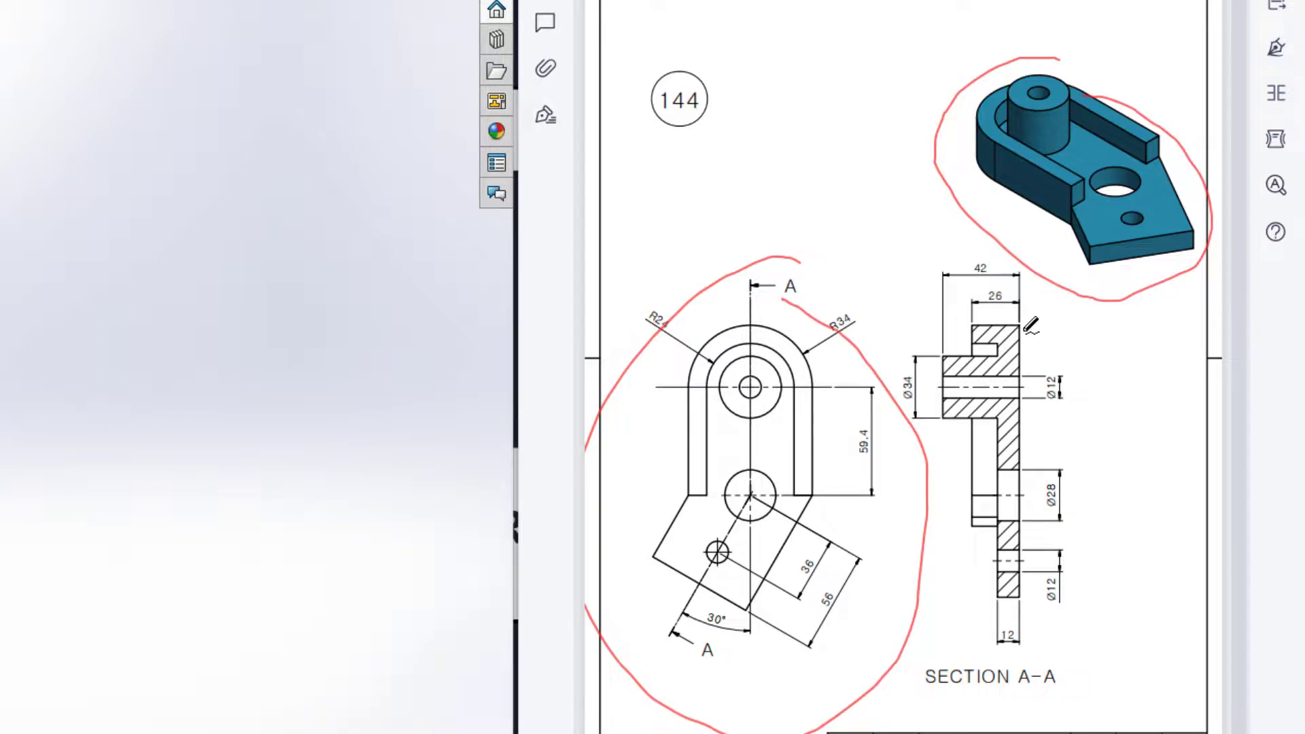
pyautogui.moveTo(1043, 291)
pyautogui.mouseDown()
pyautogui.moveTo(922, 346)
pyautogui.moveTo(1049, 397)
pyautogui.moveTo(1041, 406)
pyautogui.mouseUp()
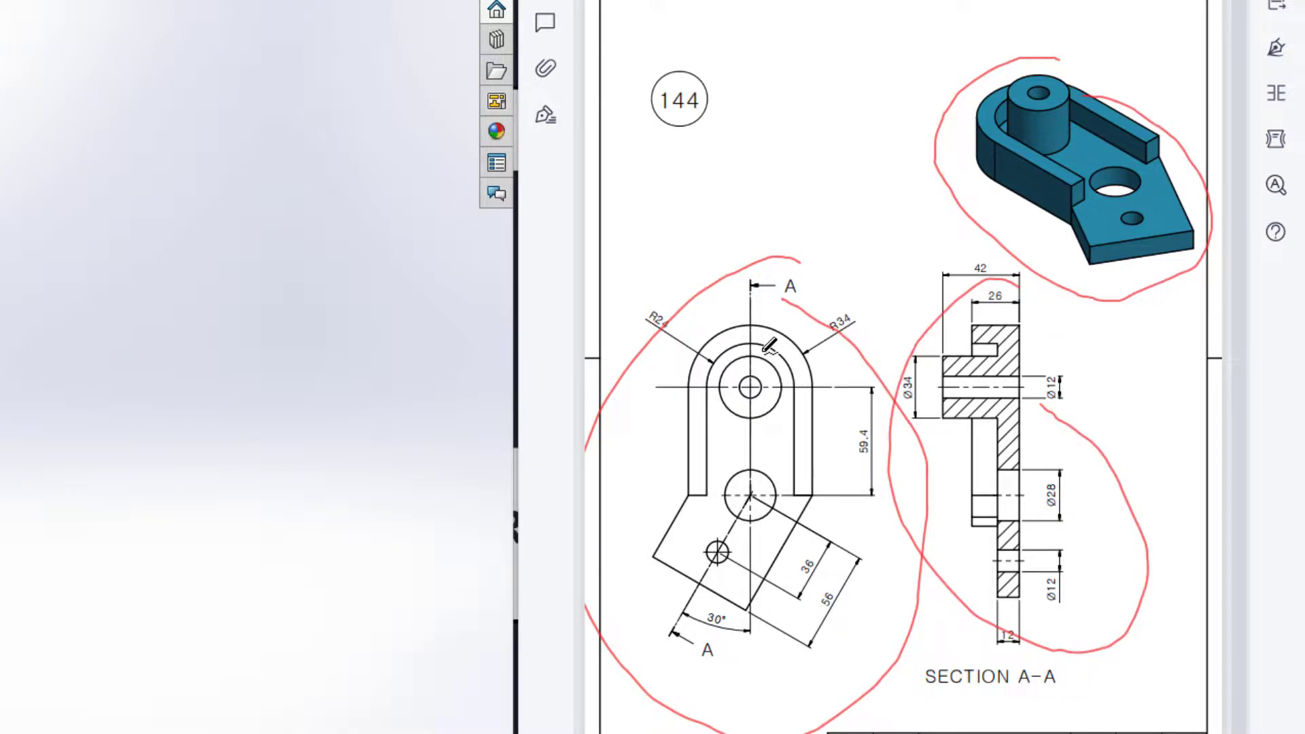
pyautogui.moveTo(751, 322)
pyautogui.mouseDown()
pyautogui.moveTo(747, 506)
pyautogui.moveTo(681, 635)
pyautogui.mouseUp()
pyautogui.moveTo(1081, 654)
pyautogui.mouseDown()
pyautogui.moveTo(988, 655)
pyautogui.moveTo(948, 691)
pyautogui.moveTo(1070, 666)
pyautogui.moveTo(1052, 635)
pyautogui.mouseUp()
pyautogui.hotkey('ctrl', 'z')
pyautogui.hotkey('ctrl', 'z')
pyautogui.hotkey('ctrl', 'z')
pyautogui.hotkey('ctrl', 'z')
pyautogui.hotkey('ctrl', 'z')
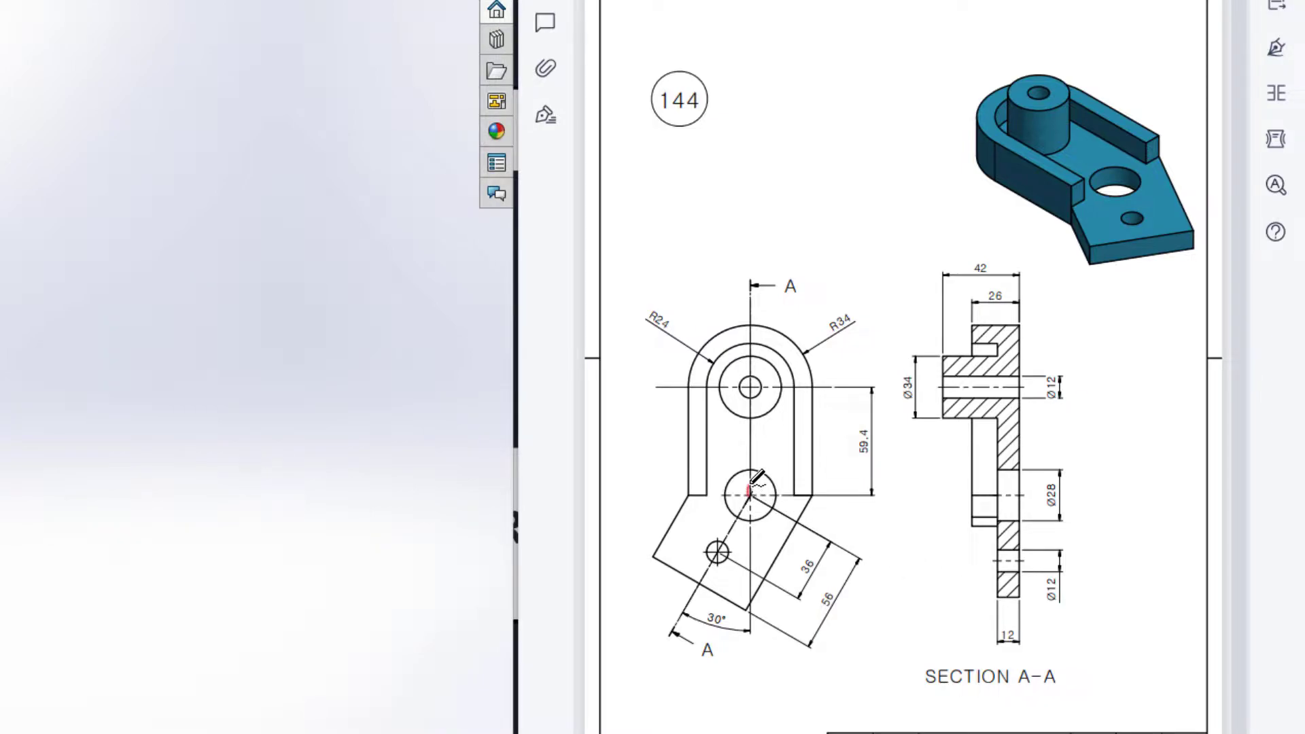
# Step: Mark the 59.4 hole spacing, slot edges, R34, 30° angle and 36 dimension on the drawing
pyautogui.moveTo(757, 464); pyautogui.dragTo(759, 410)
pyautogui.moveTo(878, 424)
pyautogui.mouseDown()
pyautogui.moveTo(844, 424)
pyautogui.moveTo(841, 452)
pyautogui.moveTo(869, 466)
pyautogui.moveTo(900, 451)
pyautogui.moveTo(896, 424)
pyautogui.mouseUp()
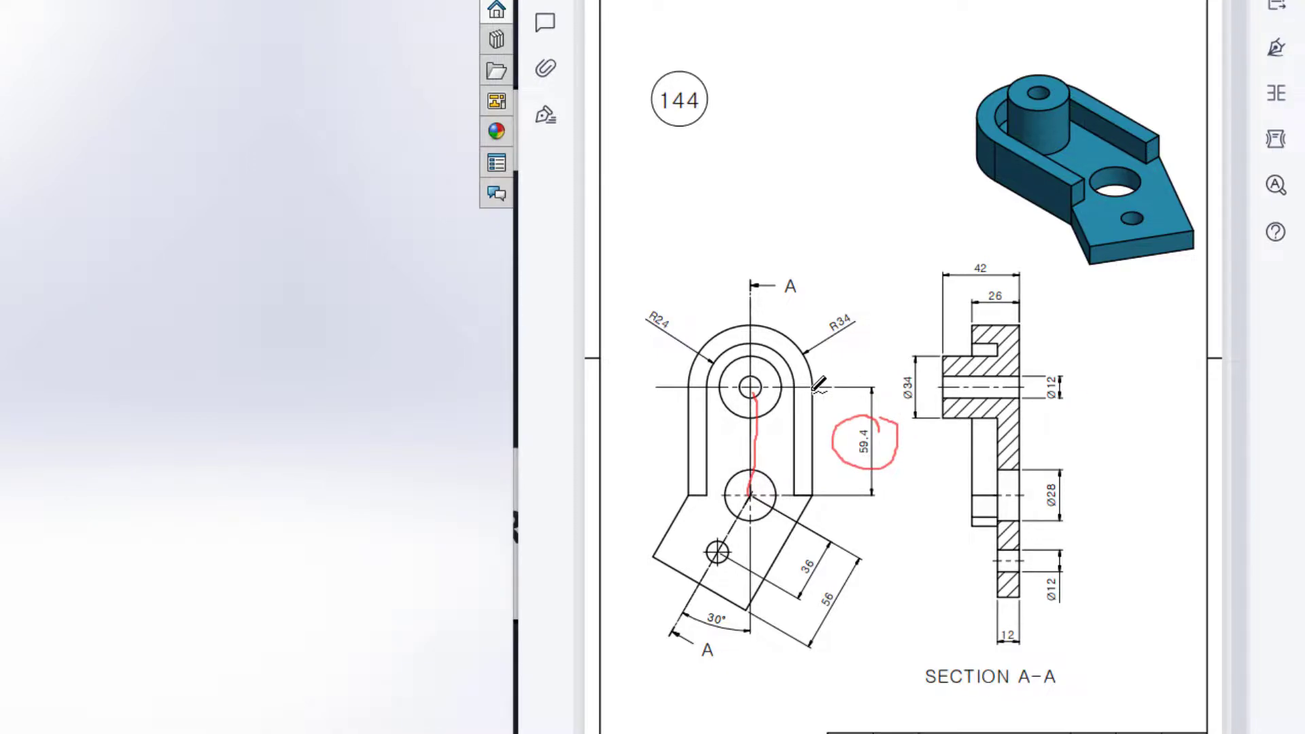
pyautogui.moveTo(809, 399); pyautogui.dragTo(817, 490)
pyautogui.moveTo(686, 395); pyautogui.dragTo(687, 488)
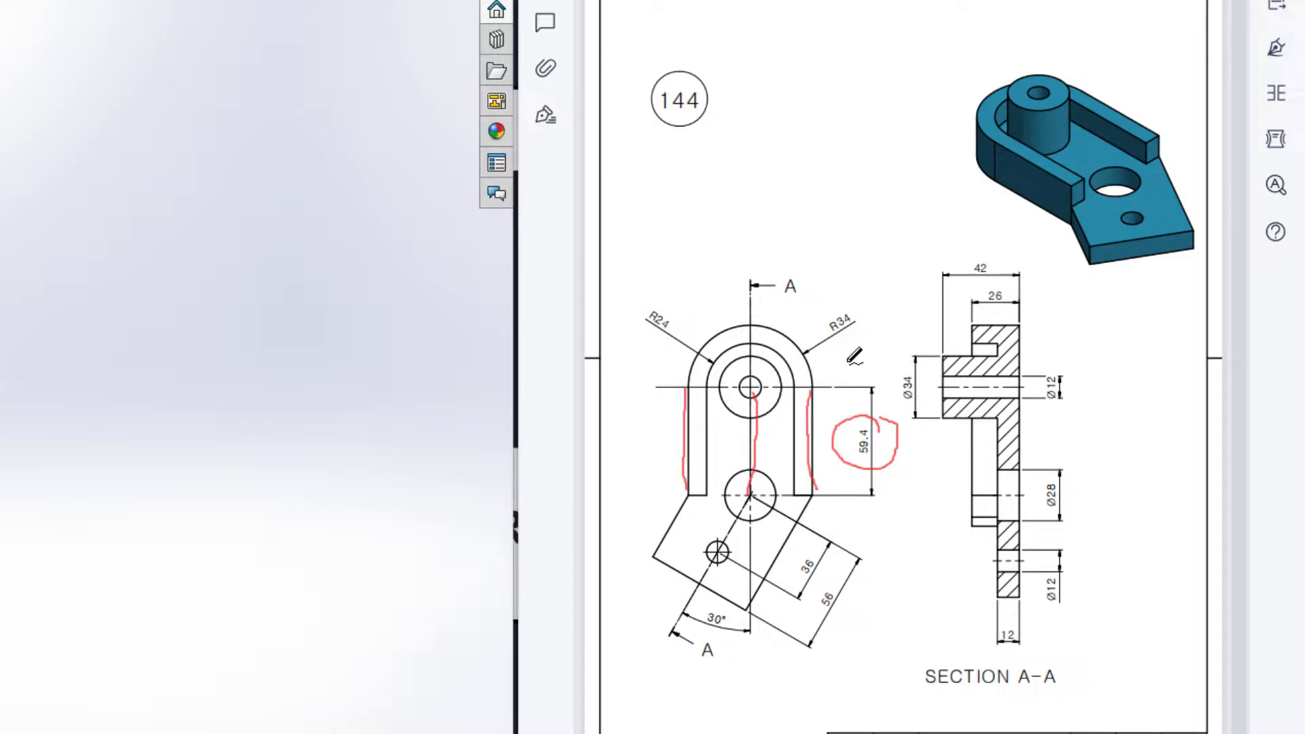
pyautogui.moveTo(859, 310)
pyautogui.mouseDown()
pyautogui.moveTo(821, 312)
pyautogui.moveTo(827, 341)
pyautogui.moveTo(857, 305)
pyautogui.mouseUp()
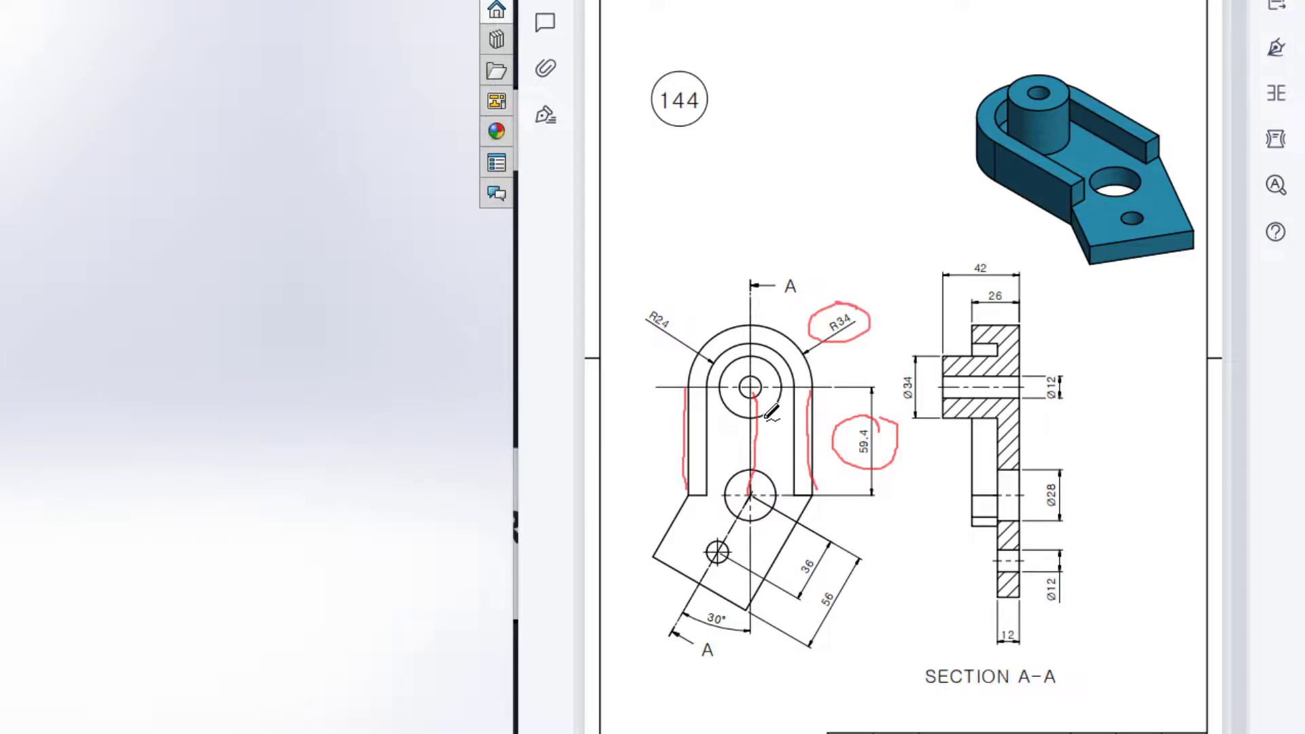
pyautogui.moveTo(808, 421); pyautogui.dragTo(688, 439)
pyautogui.moveTo(751, 493); pyautogui.dragTo(696, 584)
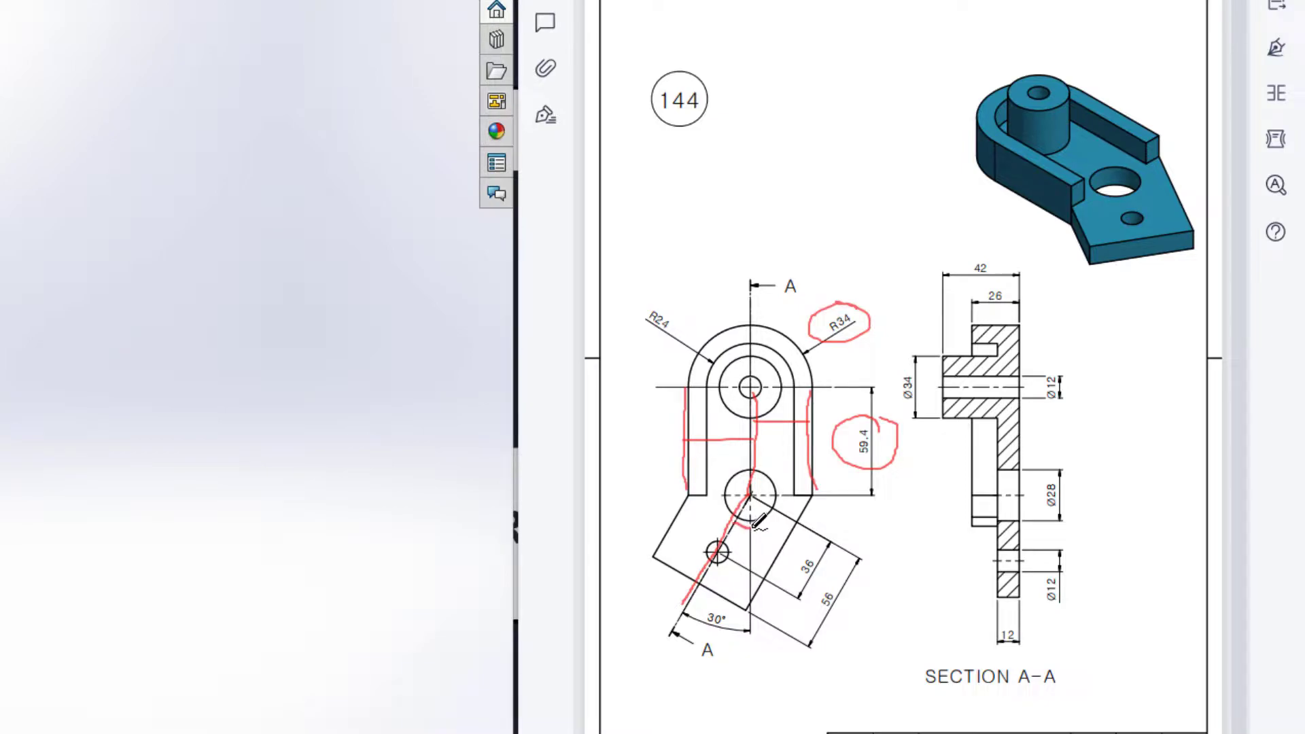
pyautogui.moveTo(726, 607)
pyautogui.mouseDown()
pyautogui.moveTo(711, 628)
pyautogui.moveTo(727, 607)
pyautogui.mouseUp()
pyautogui.moveTo(676, 519); pyautogui.dragTo(645, 560)
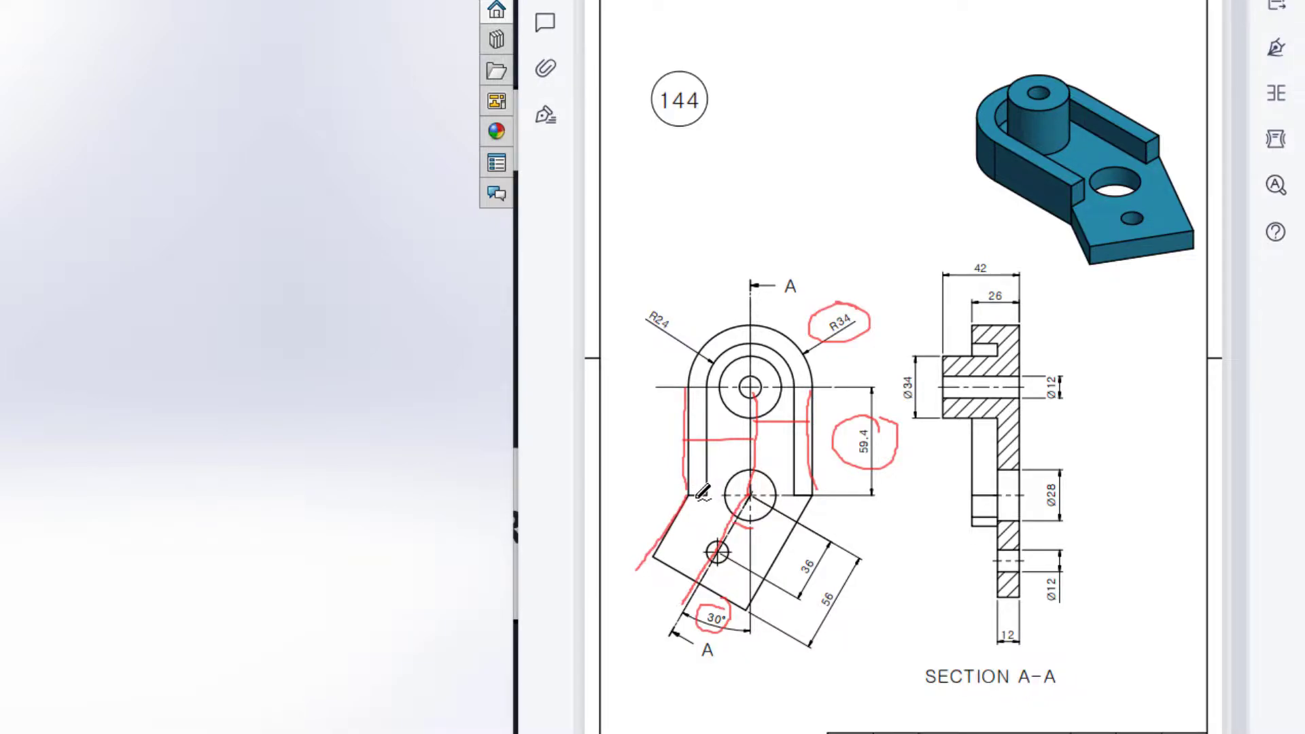
pyautogui.moveTo(686, 501); pyautogui.dragTo(682, 572)
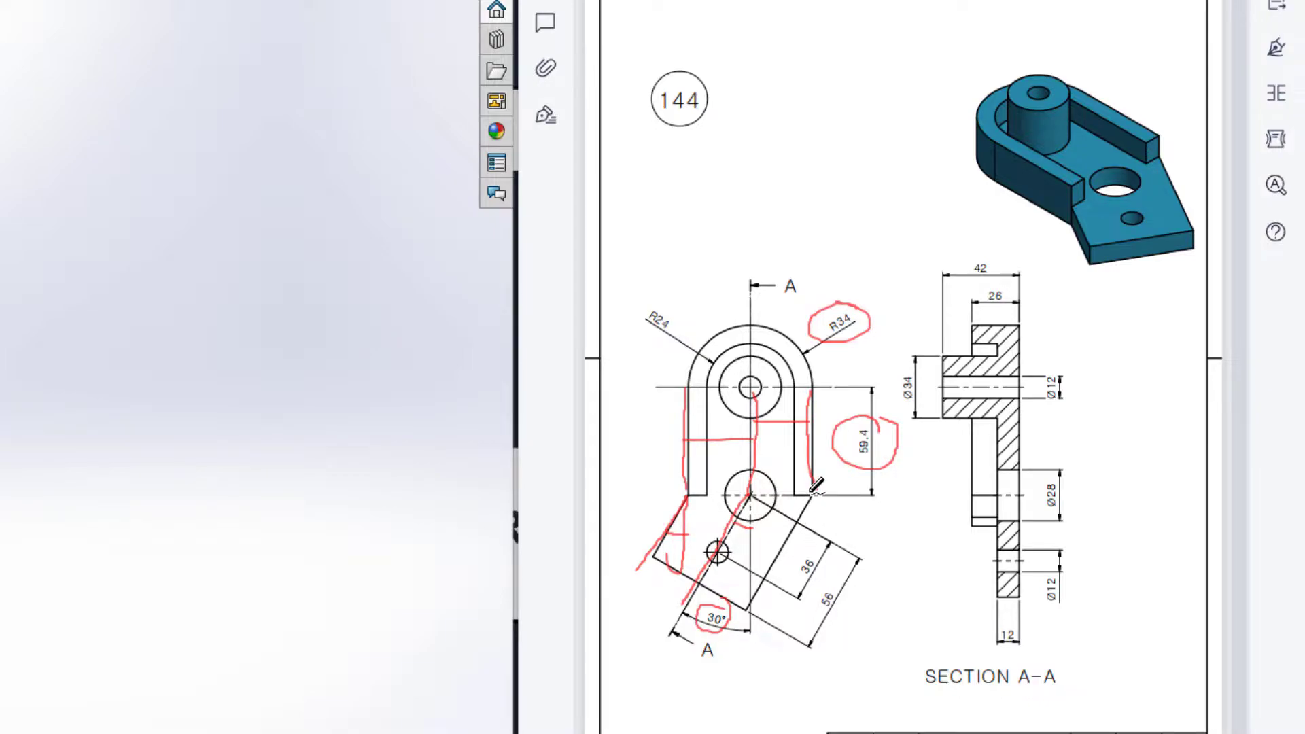
pyautogui.moveTo(815, 491); pyautogui.dragTo(745, 610)
pyautogui.moveTo(806, 536); pyautogui.dragTo(804, 635)
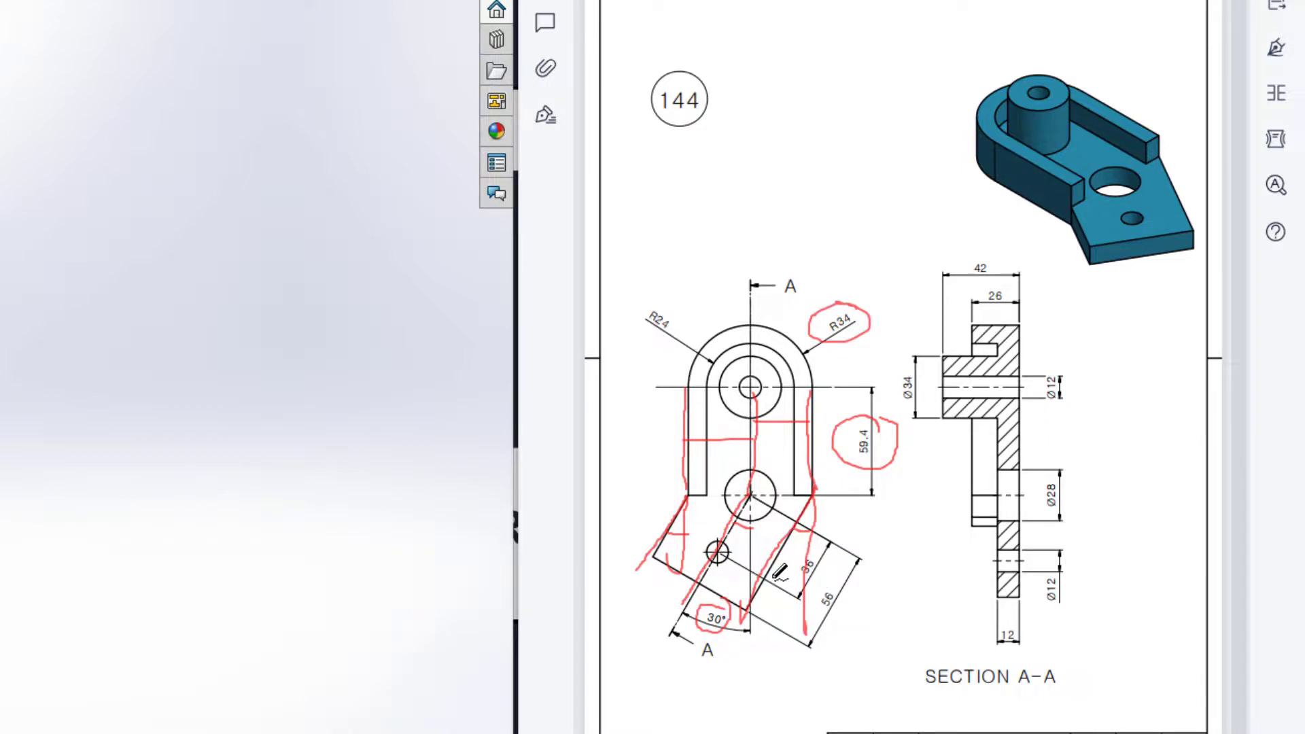
pyautogui.hotkey('ctrl', 'z')
pyautogui.hotkey('ctrl', 'z')
pyautogui.hotkey('ctrl', 'z')
pyautogui.hotkey('ctrl', 'z')
pyautogui.hotkey('ctrl', 'z')
pyautogui.hotkey('ctrl', 'z')
pyautogui.hotkey('ctrl', 'z')
pyautogui.hotkey('ctrl', 'z')
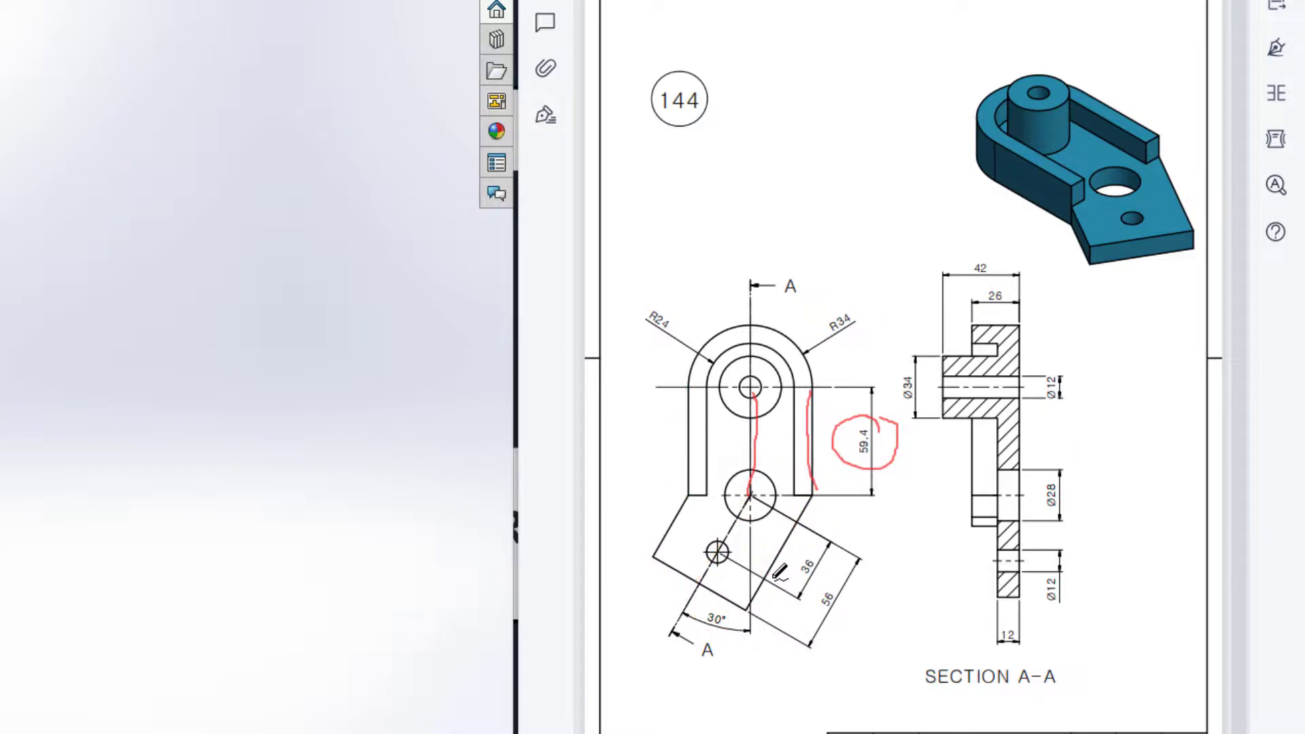
pyautogui.hotkey('ctrl', 'z')
pyautogui.hotkey('ctrl', 'z')
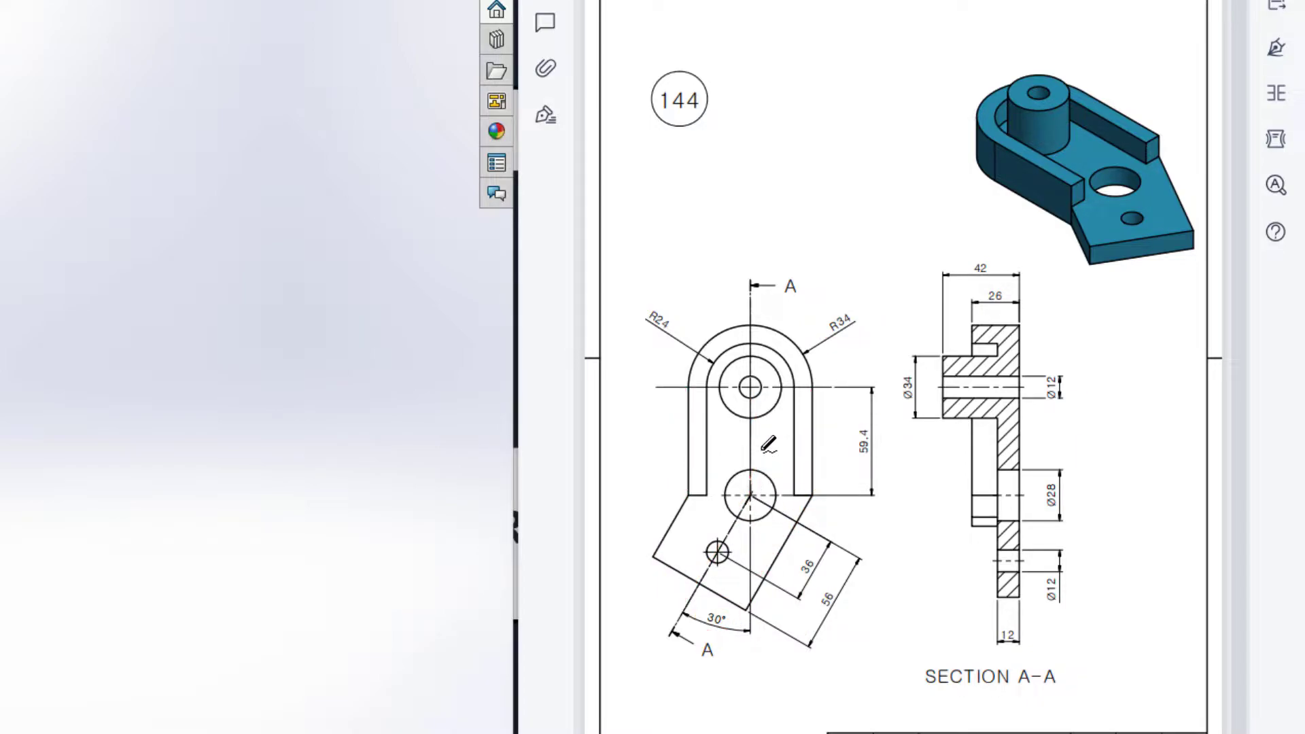
# Step: Mark the R34 arc, angled arm edge, Ø28 and Ø12 holes, then clear the ink
pyautogui.moveTo(688, 386)
pyautogui.mouseDown()
pyautogui.moveTo(727, 324)
pyautogui.moveTo(766, 323)
pyautogui.moveTo(817, 385)
pyautogui.mouseUp()
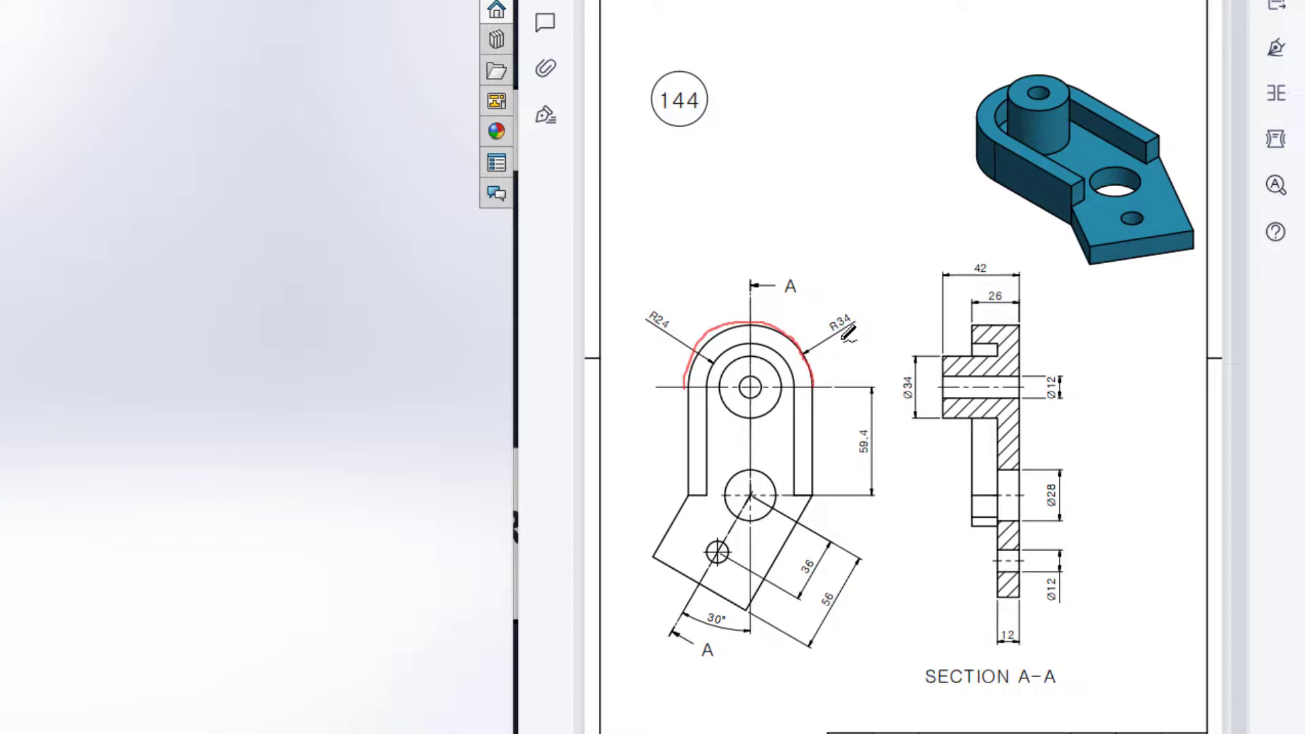
pyautogui.moveTo(847, 305)
pyautogui.mouseDown()
pyautogui.moveTo(841, 355)
pyautogui.moveTo(843, 307)
pyautogui.mouseUp()
pyautogui.moveTo(653, 553); pyautogui.dragTo(744, 612)
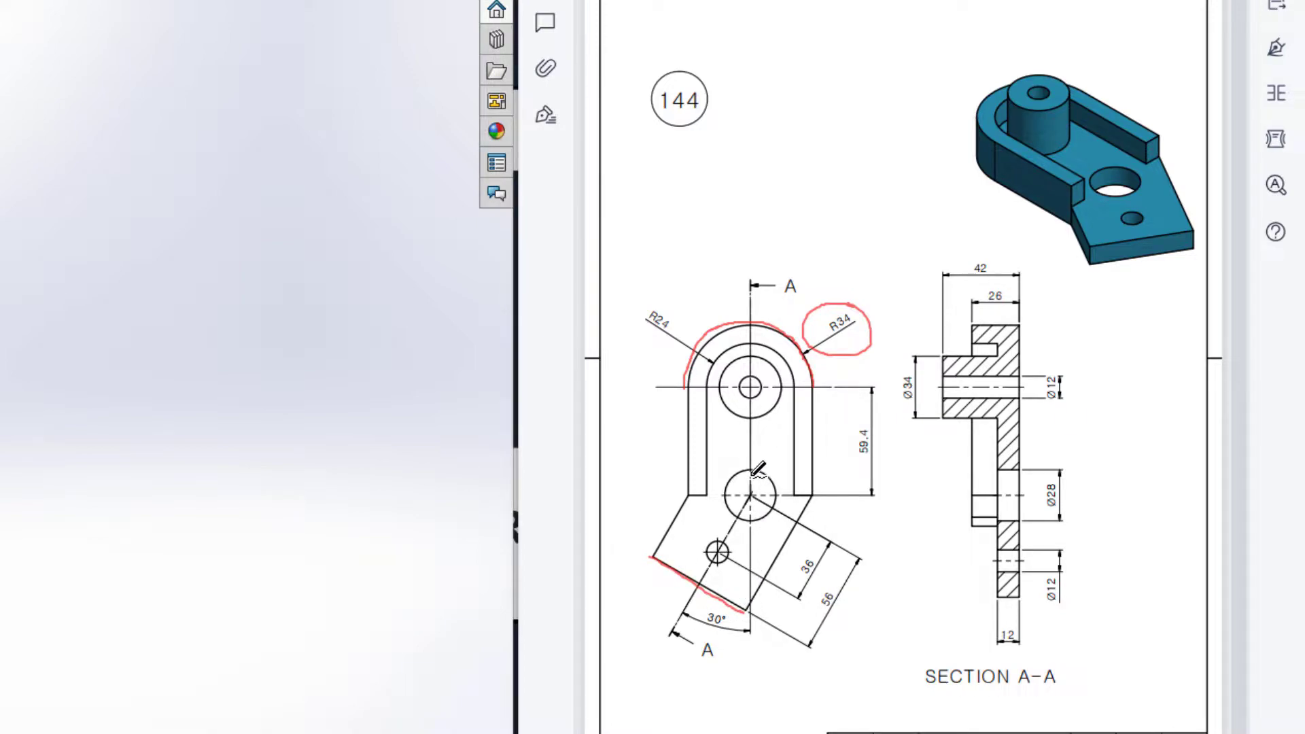
pyautogui.moveTo(765, 475)
pyautogui.mouseDown()
pyautogui.moveTo(717, 495)
pyautogui.moveTo(731, 514)
pyautogui.moveTo(773, 504)
pyautogui.moveTo(757, 474)
pyautogui.mouseUp()
pyautogui.moveTo(1075, 476)
pyautogui.mouseDown()
pyautogui.moveTo(1016, 498)
pyautogui.moveTo(1060, 518)
pyautogui.moveTo(1065, 469)
pyautogui.mouseUp()
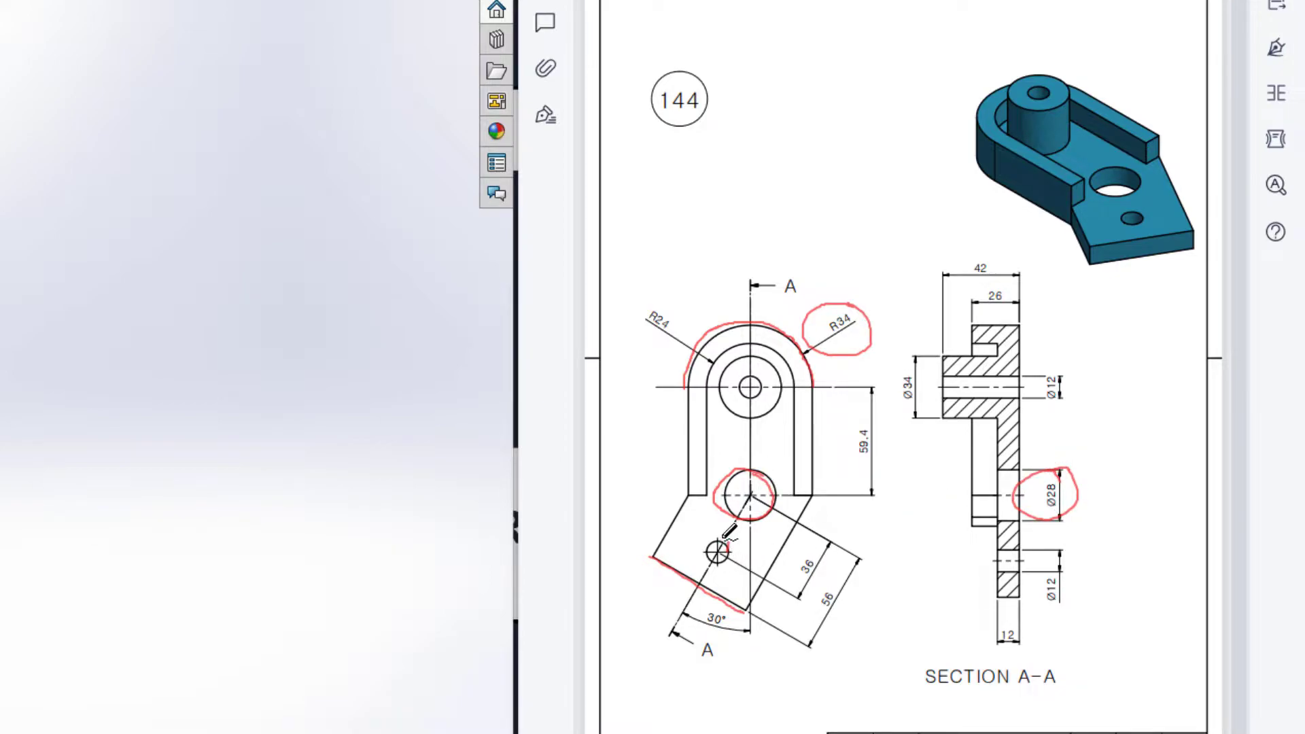
pyautogui.moveTo(719, 538)
pyautogui.mouseDown()
pyautogui.moveTo(707, 564)
pyautogui.moveTo(736, 550)
pyautogui.mouseUp()
pyautogui.moveTo(1059, 562)
pyautogui.mouseDown()
pyautogui.moveTo(1027, 579)
pyautogui.moveTo(1058, 605)
pyautogui.moveTo(1050, 573)
pyautogui.mouseUp()
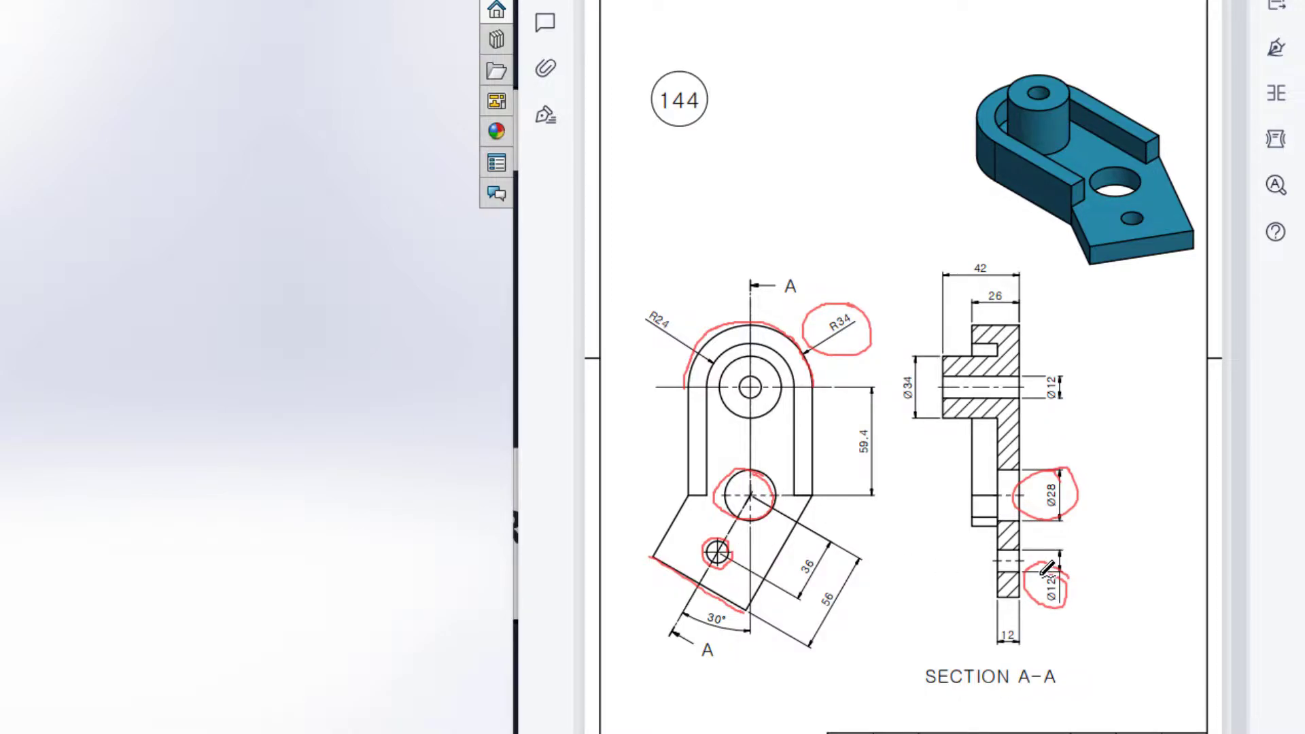
pyautogui.press('Escape')
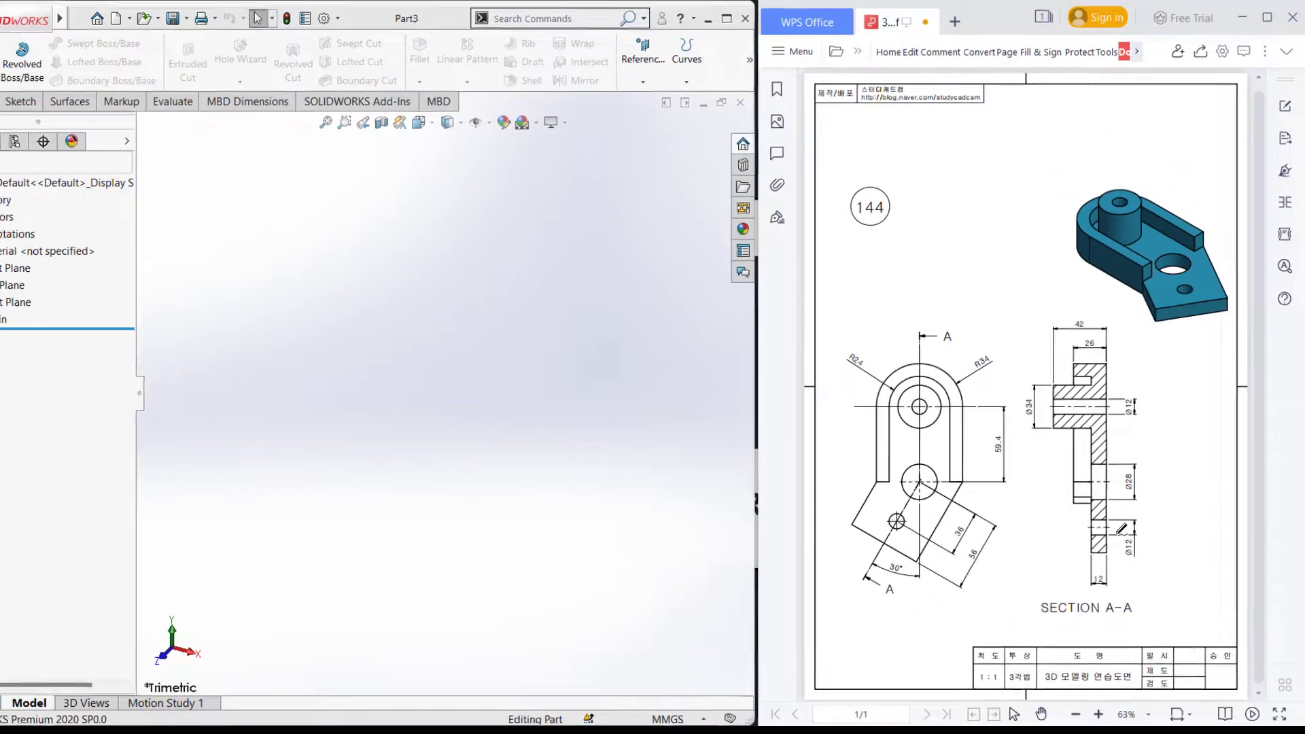
# Step: Start a new sketch on the Top Plane
pyautogui.click(52, 294)
pyautogui.rightClick(53, 294)
pyautogui.click(71, 271)
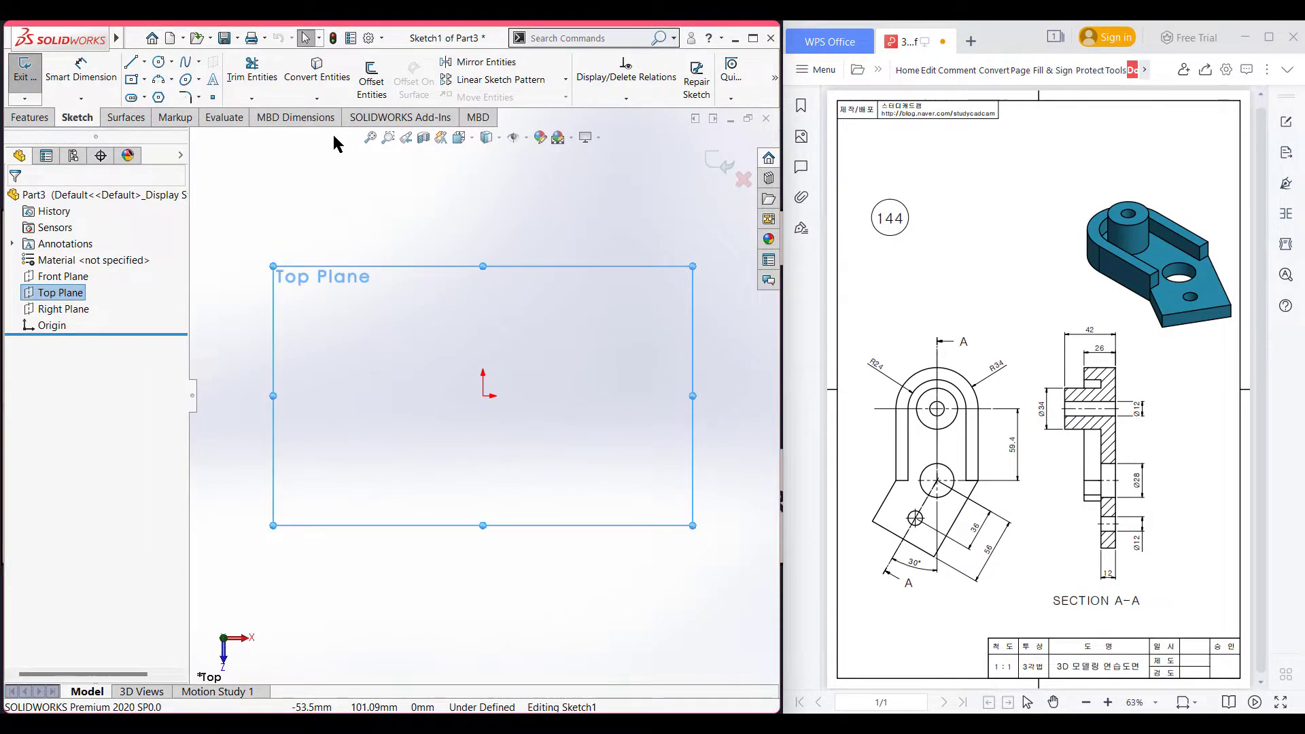
# Step: Draw a 59.4 mm horizontal centerline running left from the origin
pyautogui.click(145, 63)
pyautogui.click(170, 99)
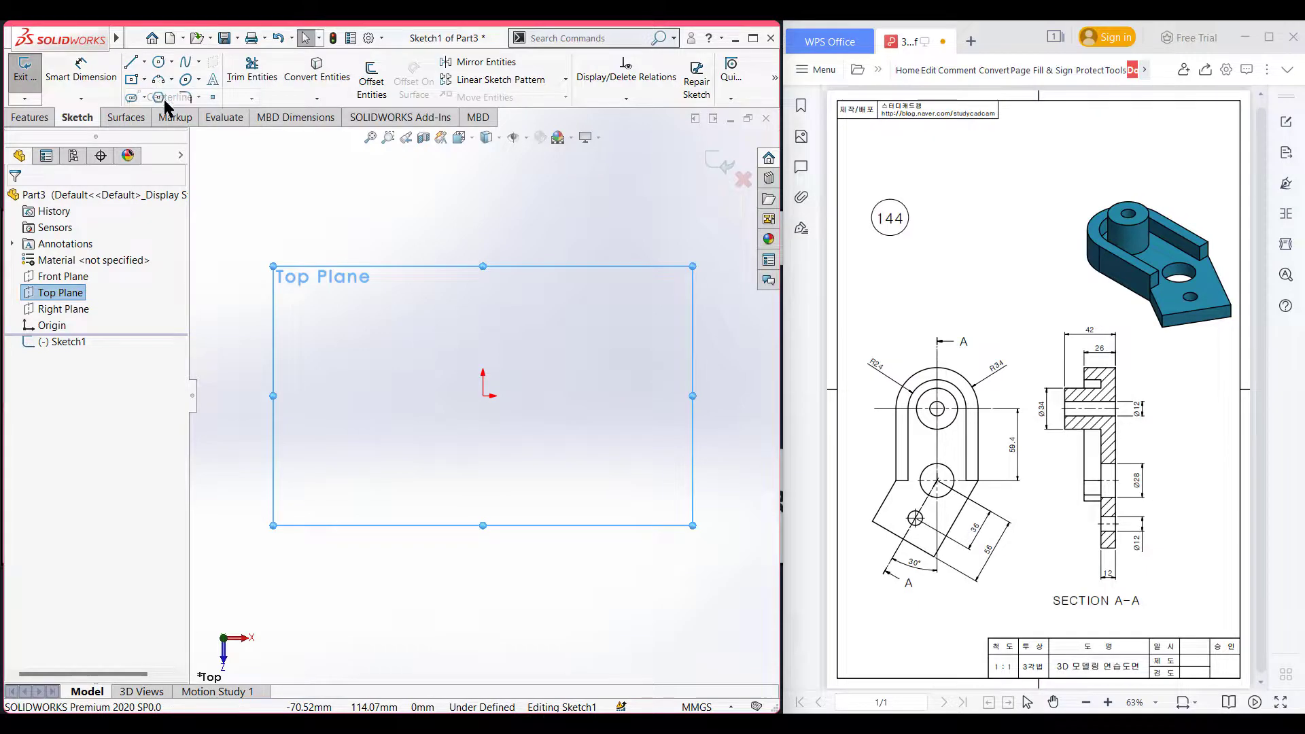
pyautogui.click(482, 396)
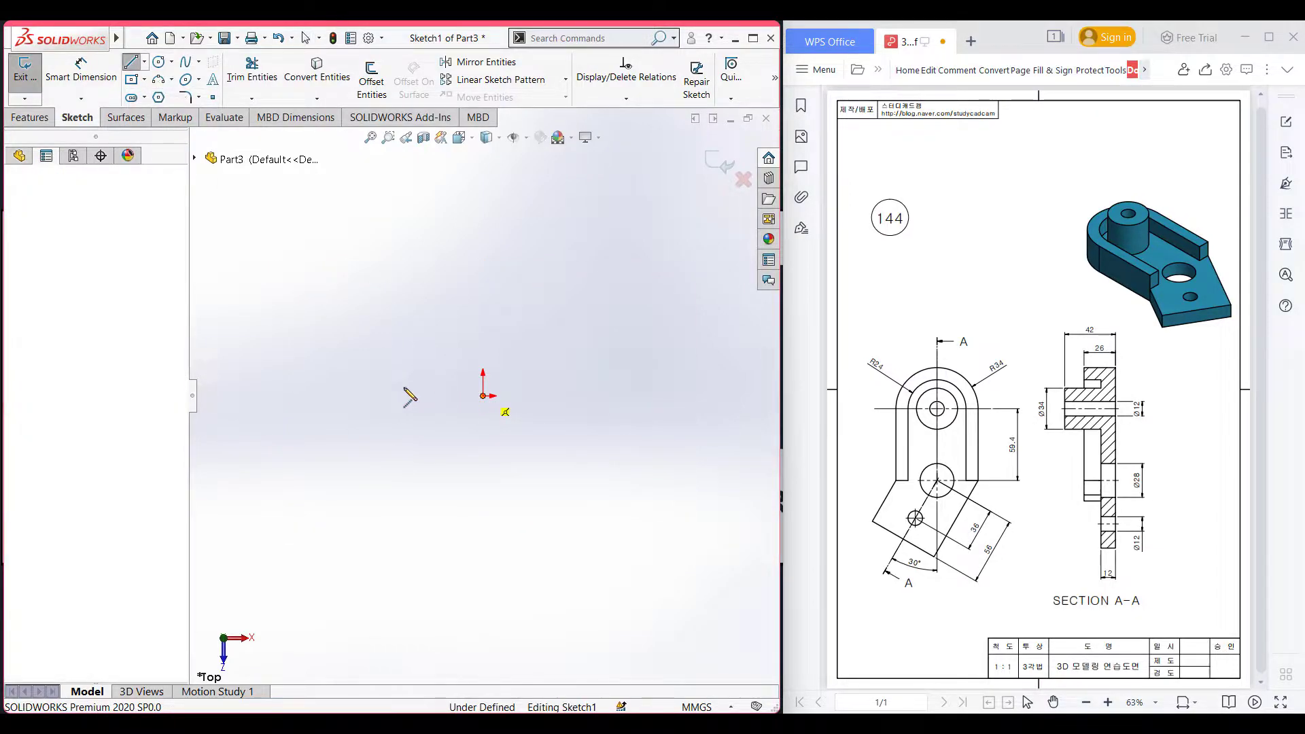
pyautogui.click(333, 396)
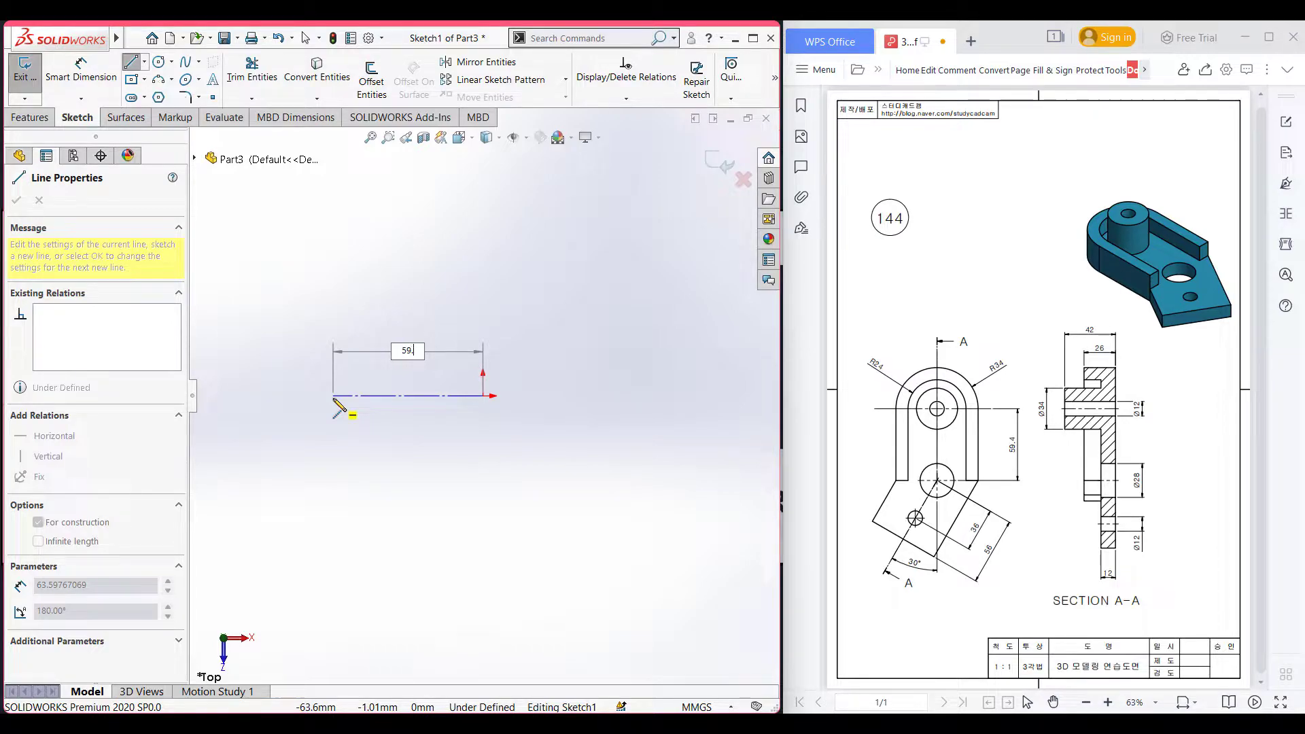
pyautogui.write('59.4')
pyautogui.press('Return')
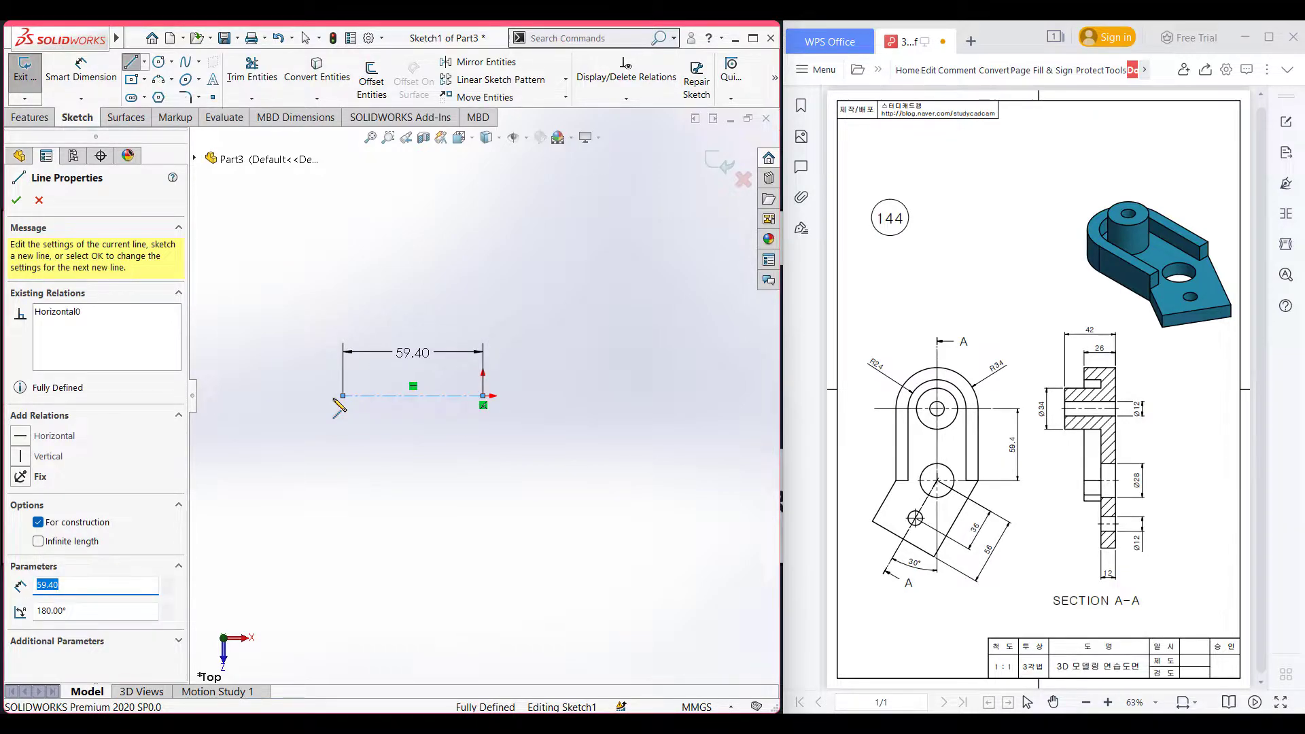
pyautogui.press('Escape')
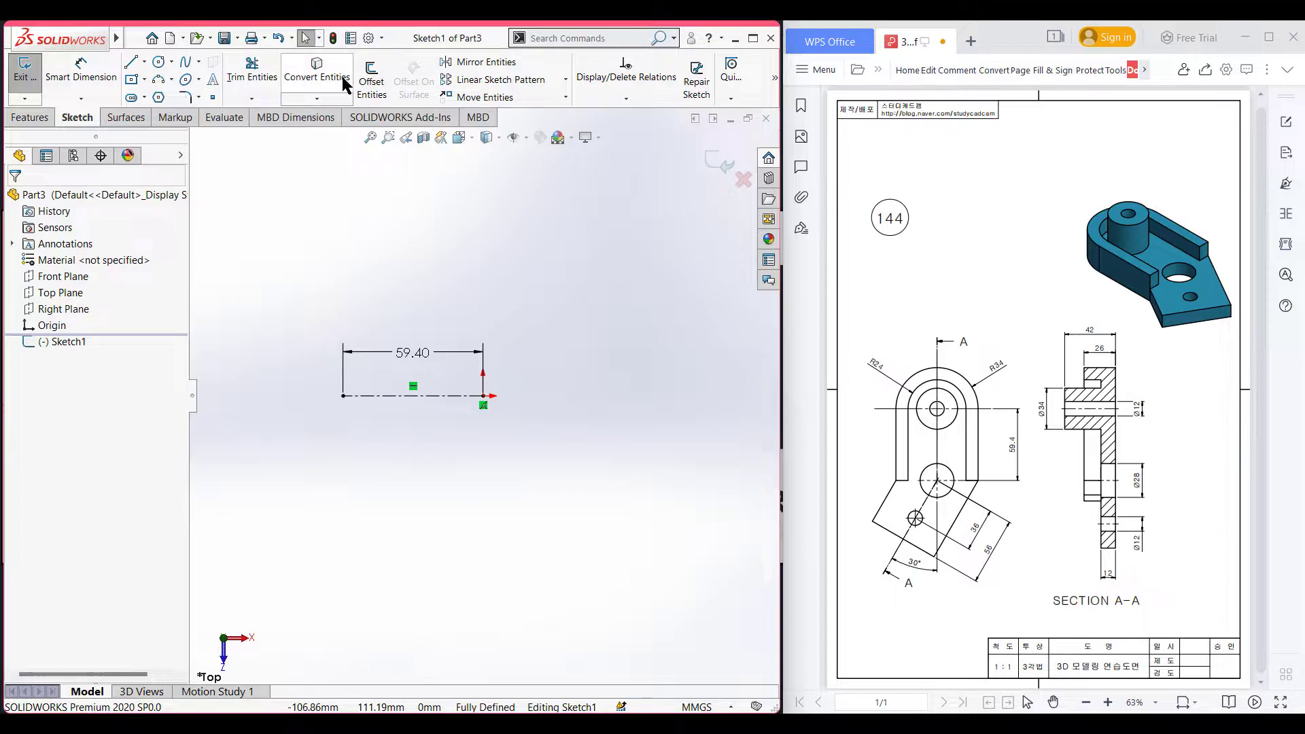
# Step: Offset the centerline 34 mm bi-directionally with Cap ends turned off
pyautogui.click(373, 85)
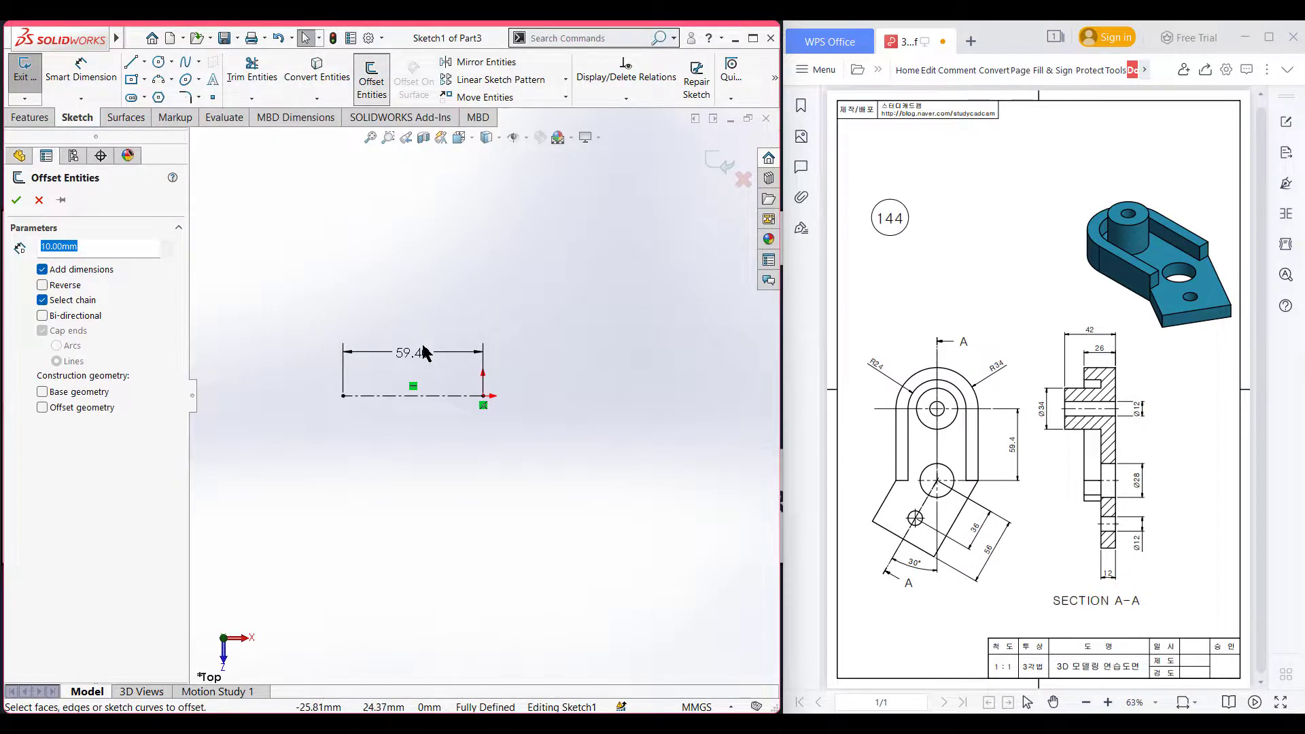
pyautogui.click(448, 396)
pyautogui.write('34')
pyautogui.press('Return')
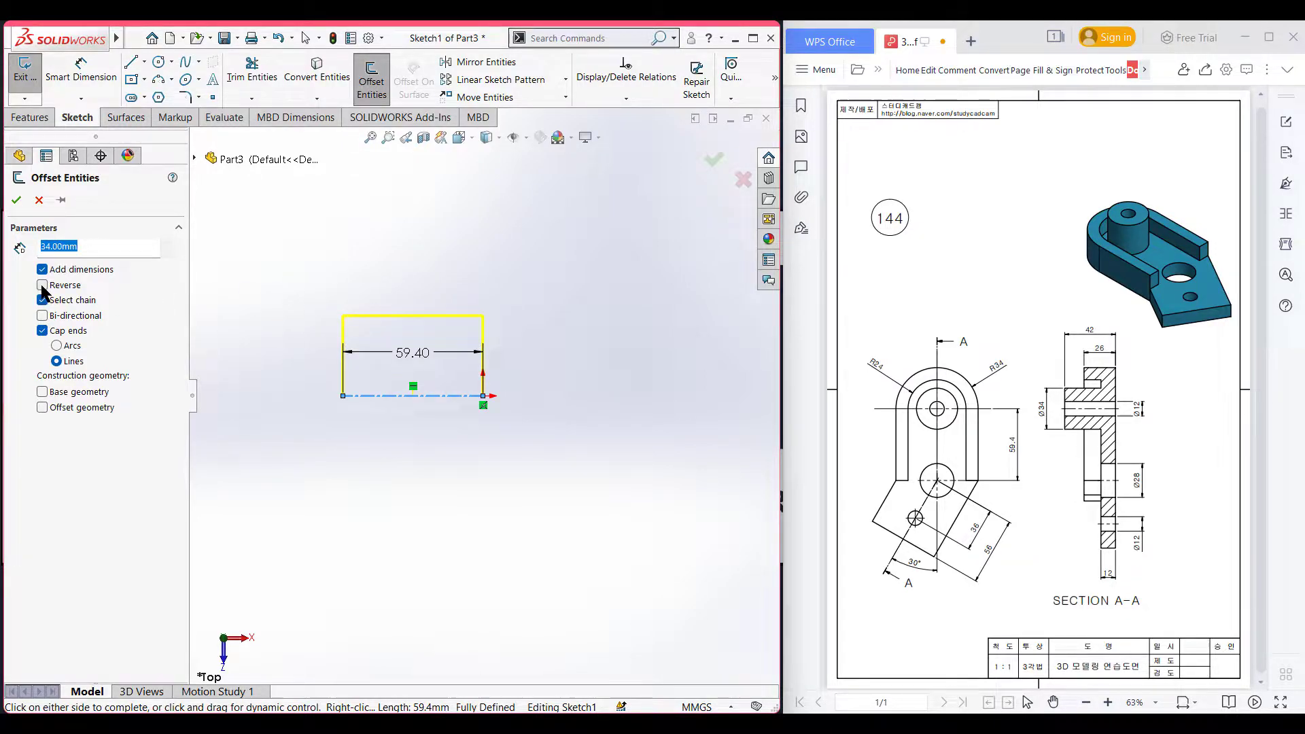
pyautogui.click(42, 316)
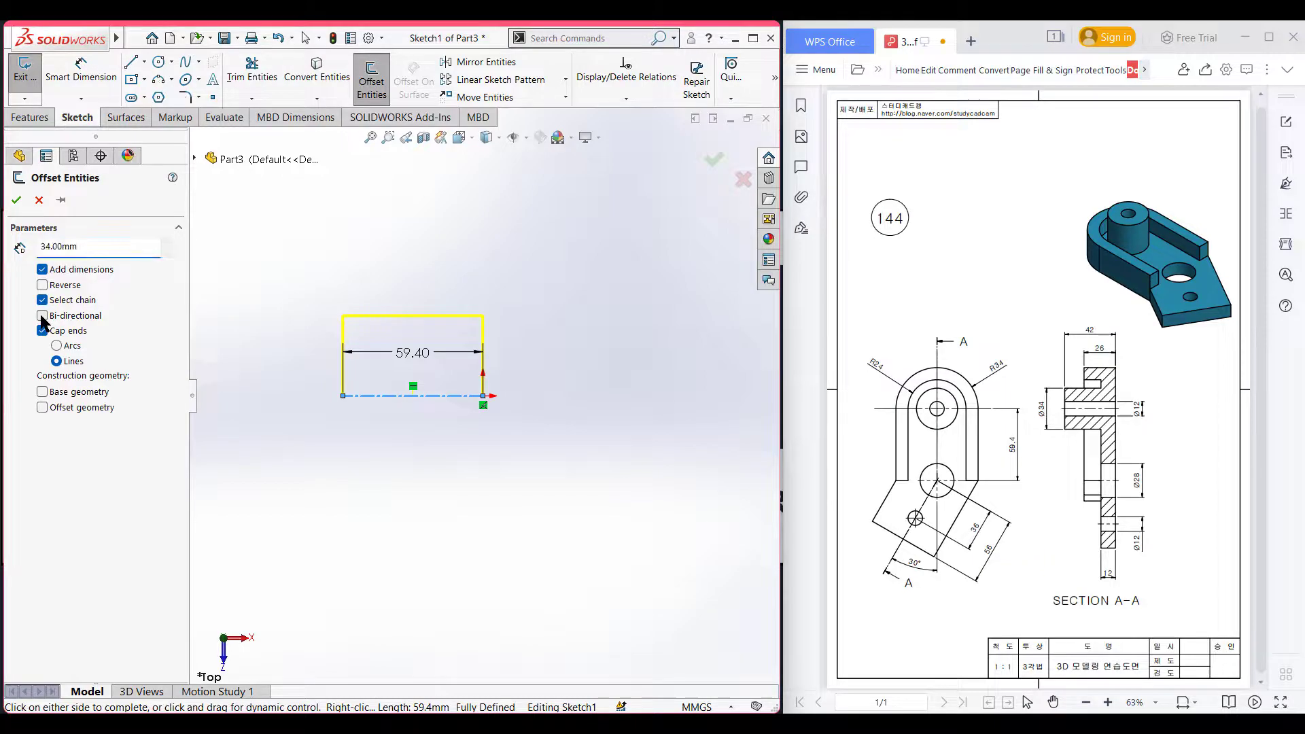
pyautogui.click(42, 331)
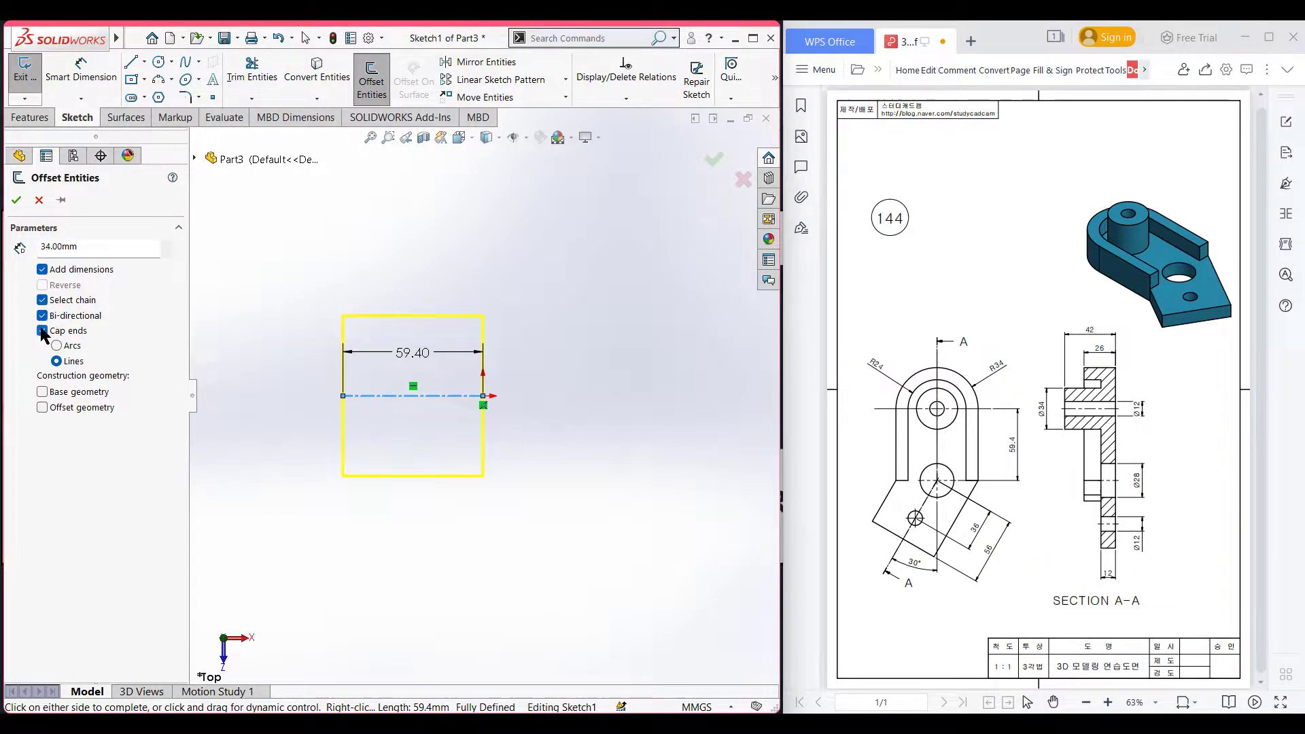
pyautogui.click(15, 201)
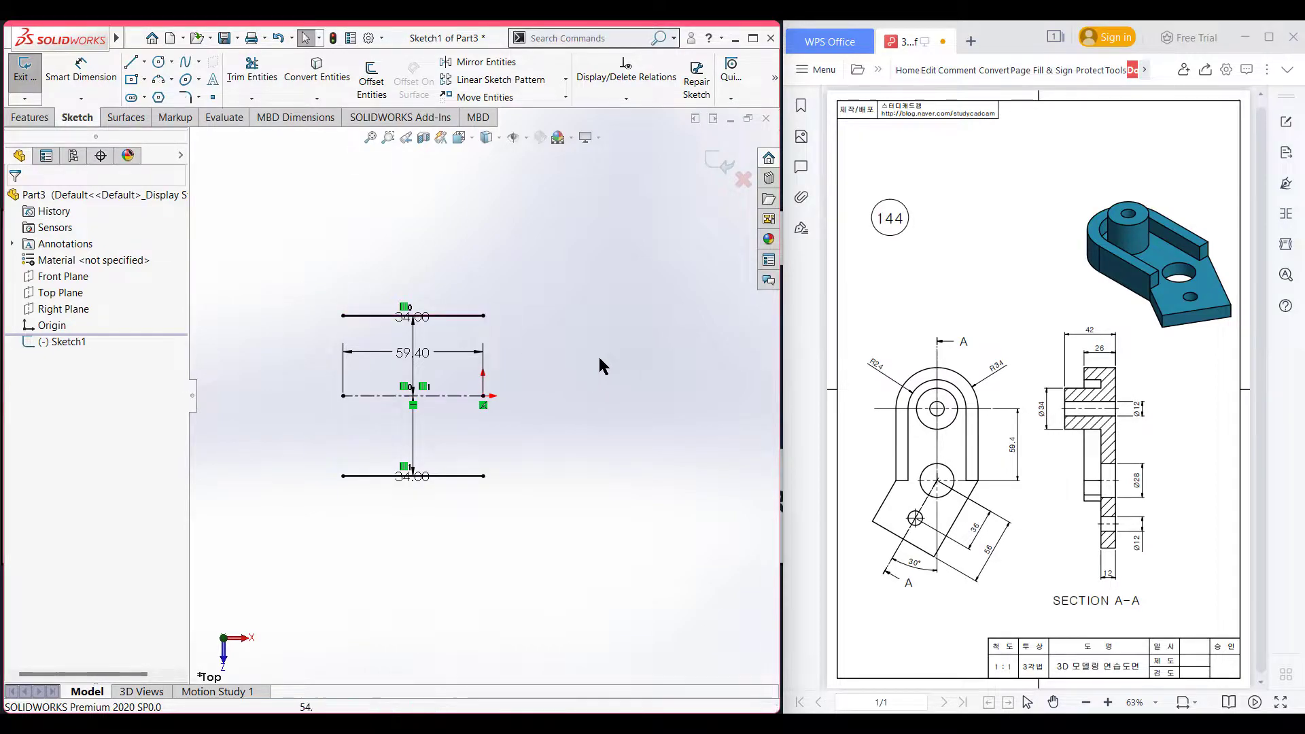
# Step: Draw a 56 mm centerline from the origin heading down-right
pyautogui.click(145, 63)
pyautogui.click(166, 93)
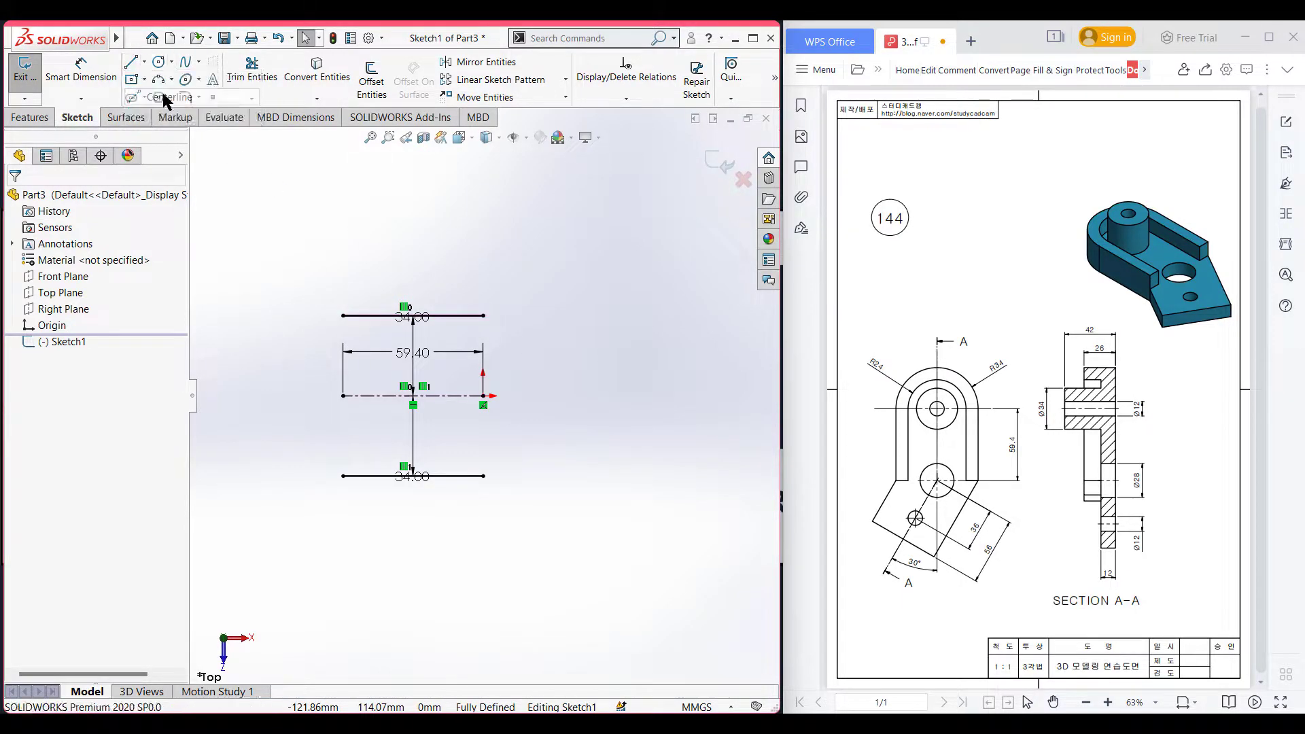
pyautogui.click(483, 395)
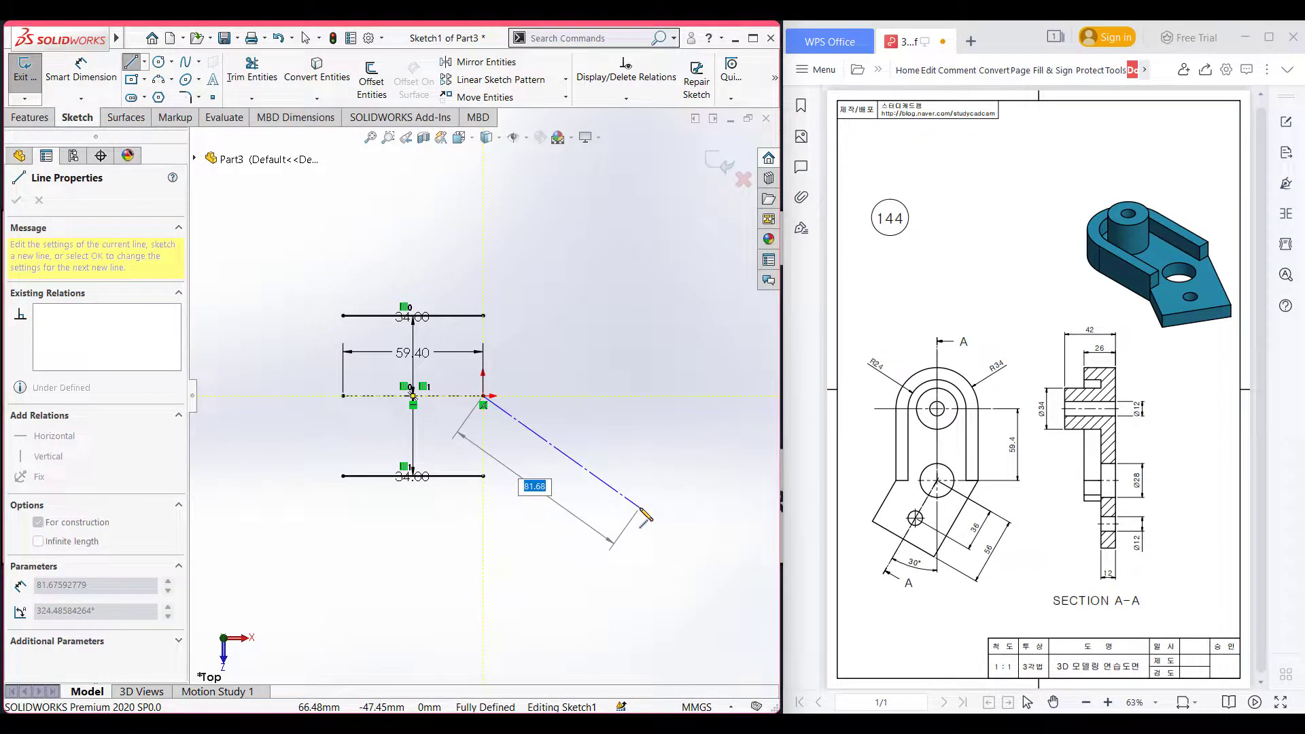
pyautogui.press('Return')
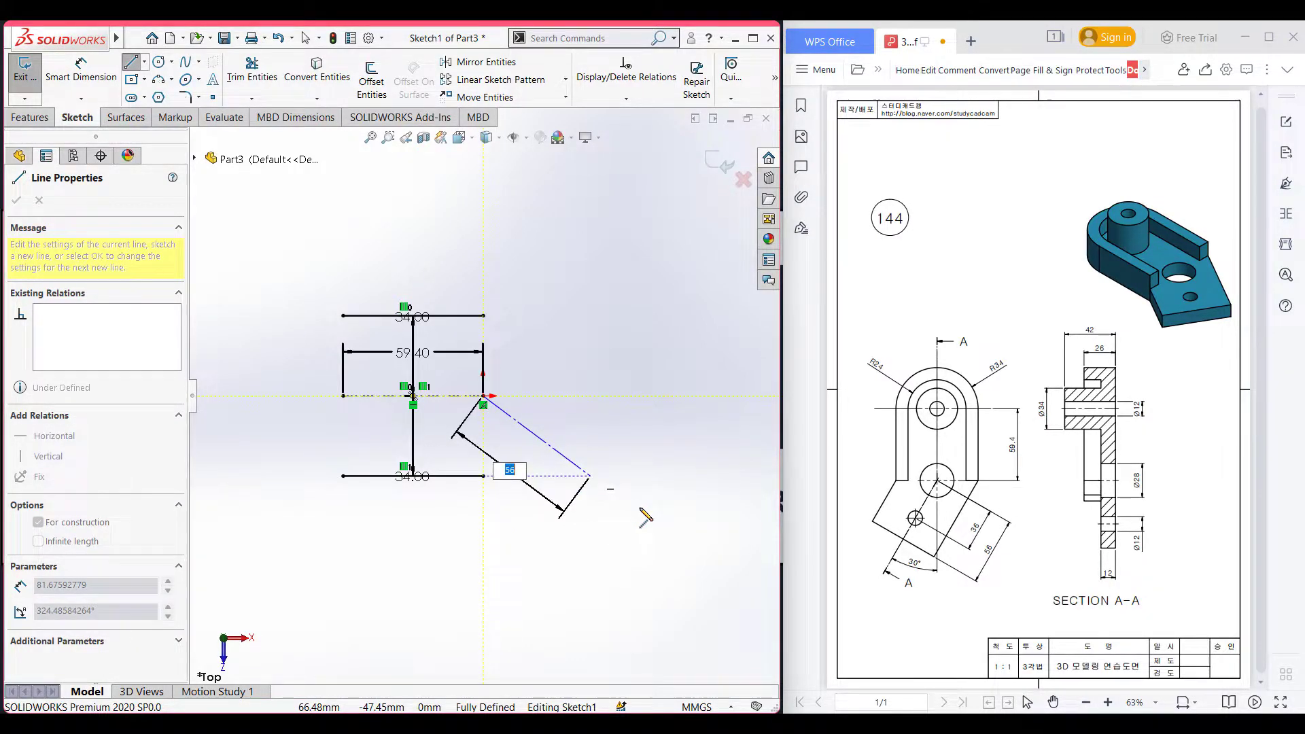
pyautogui.press('Escape')
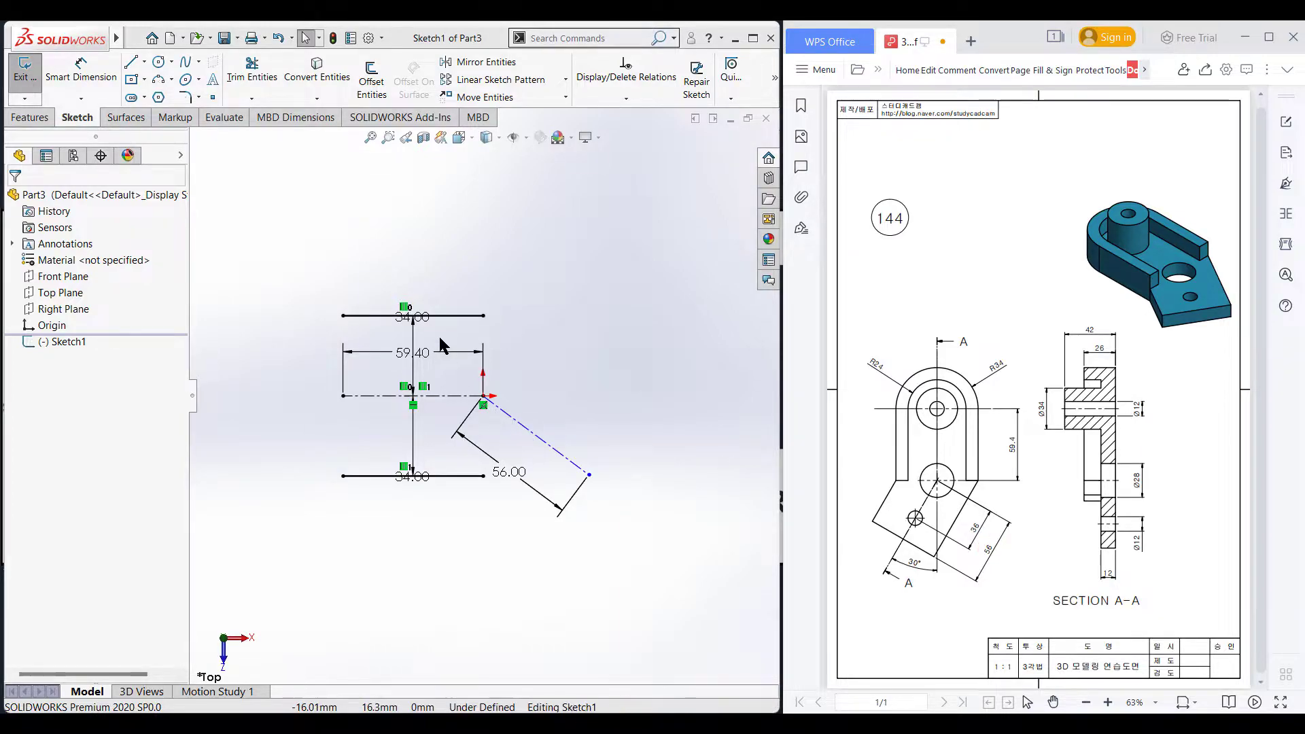
# Step: Dimension the angle between the horizontal and angled centerlines as 30°
pyautogui.click(66, 80)
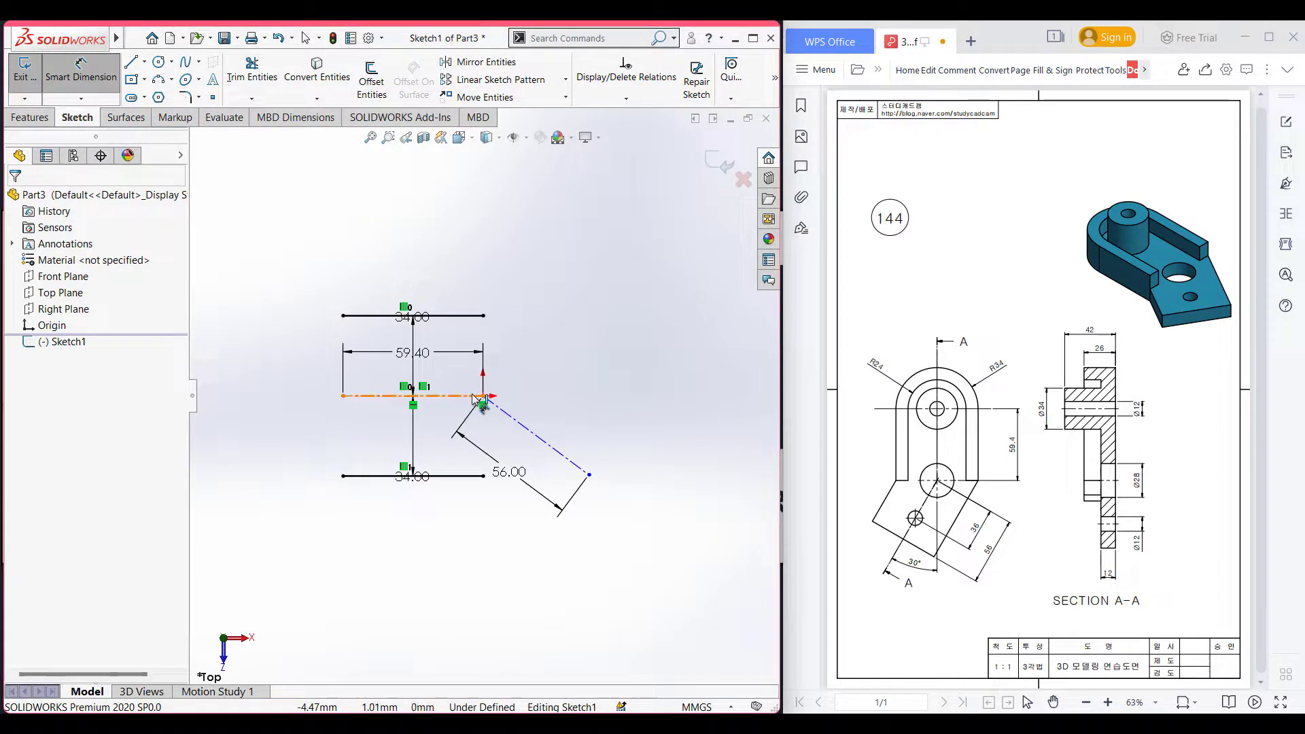
pyautogui.click(475, 396)
pyautogui.click(522, 429)
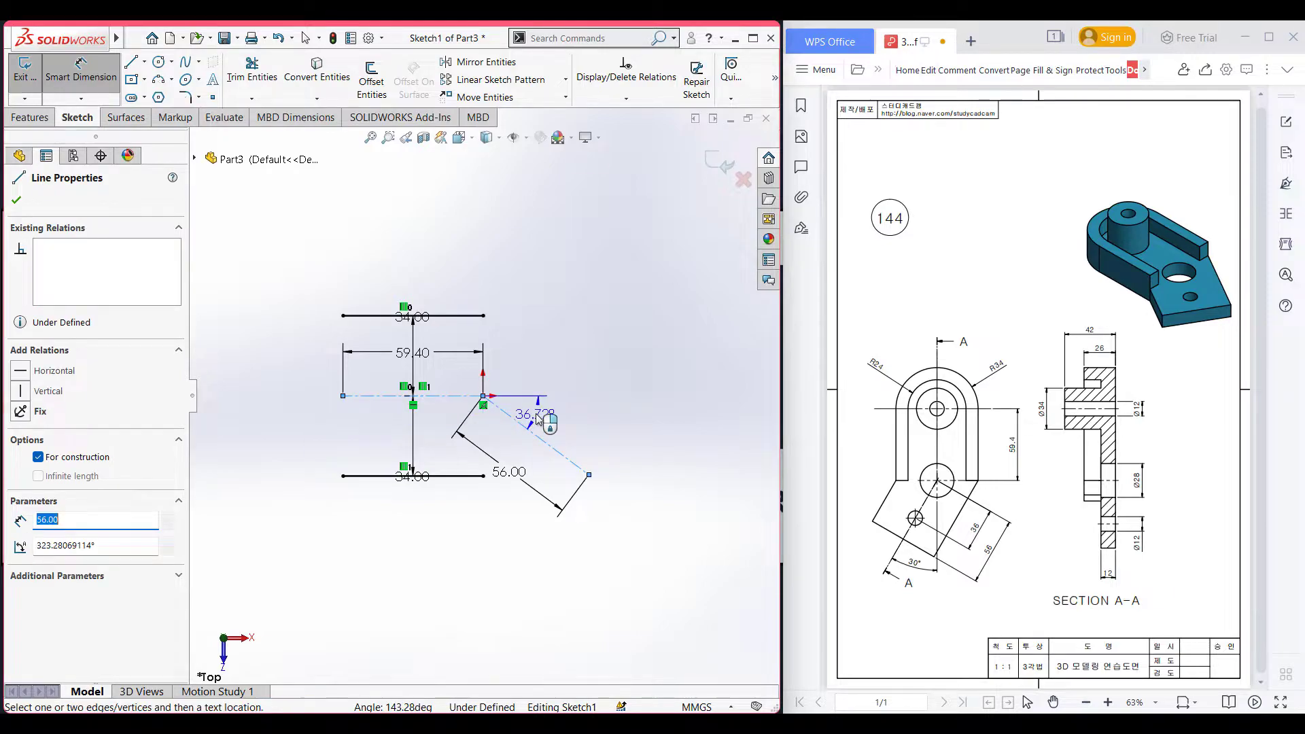
pyautogui.click(537, 418)
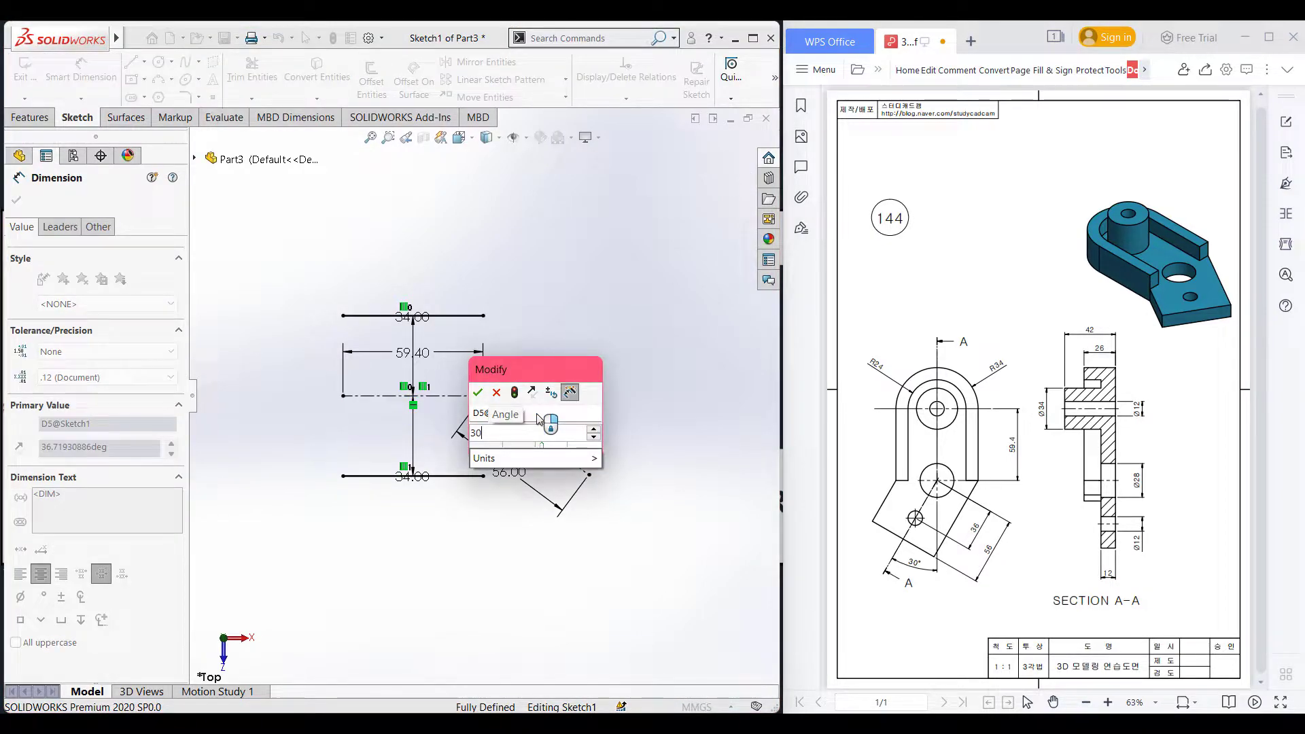
pyautogui.press('Return')
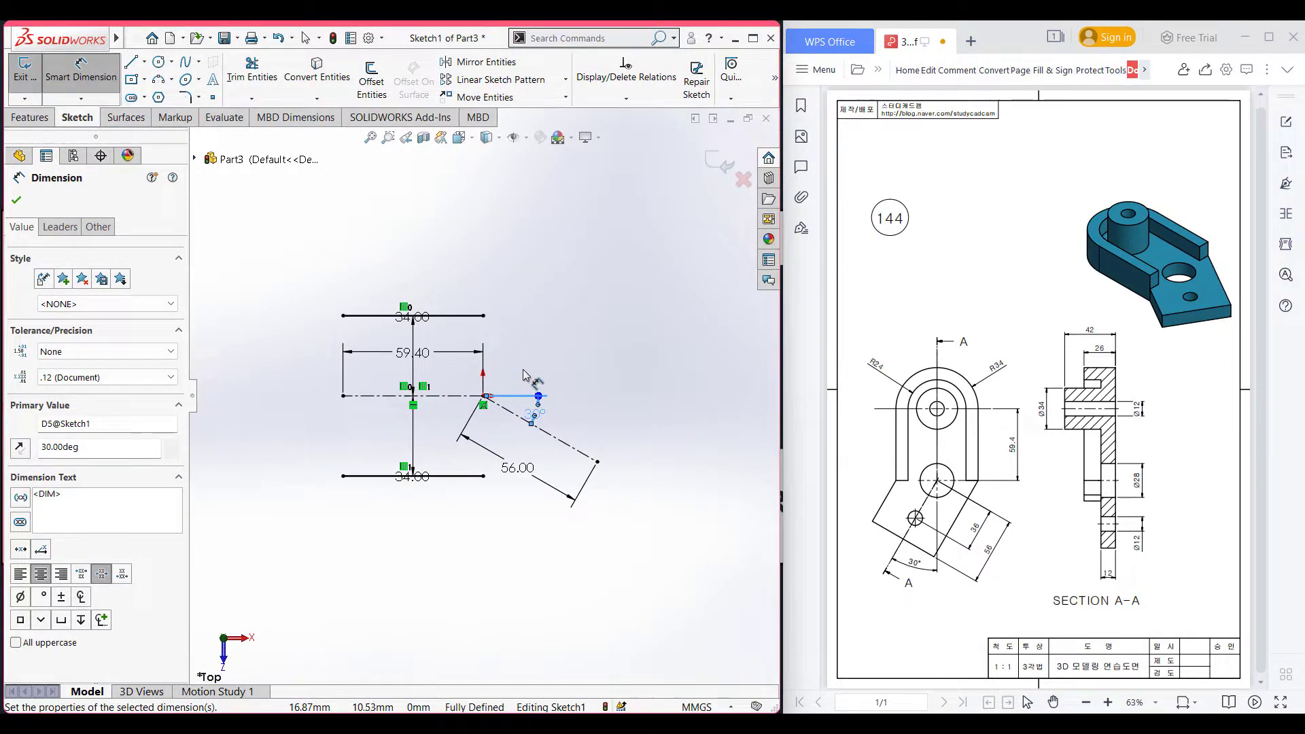
pyautogui.click(533, 342)
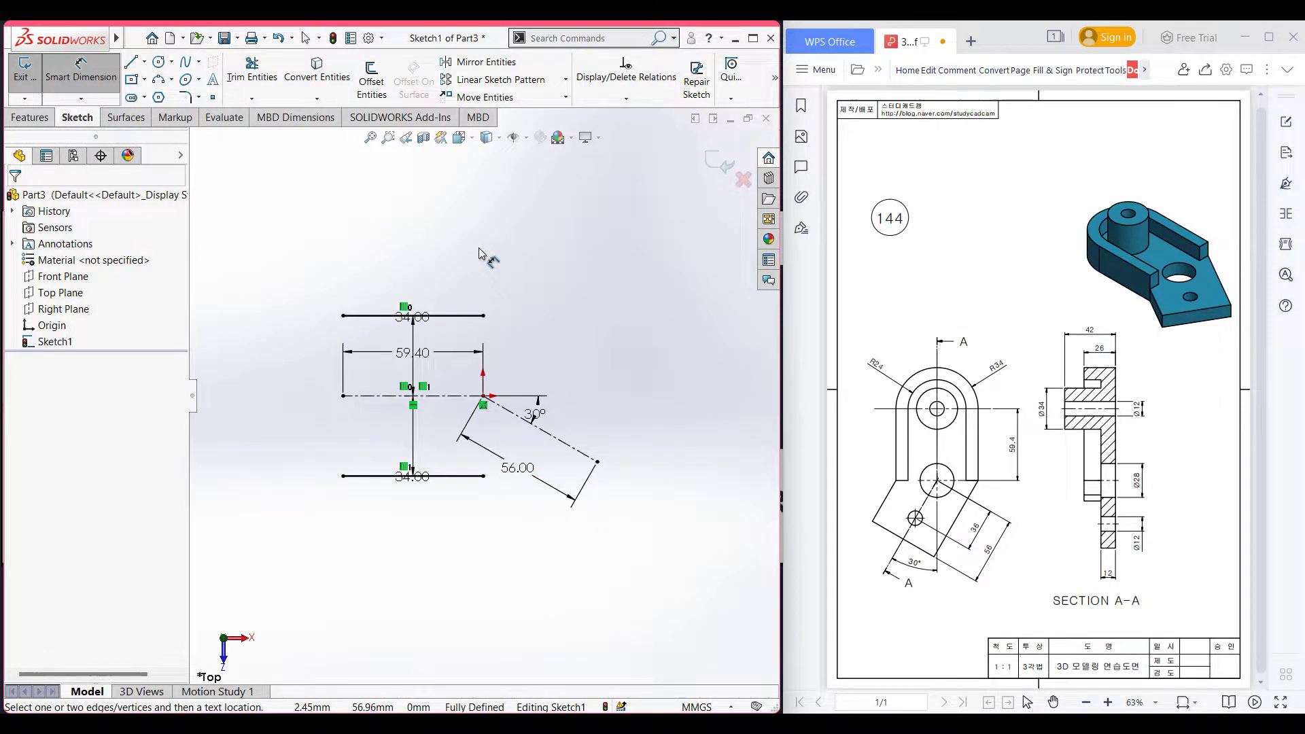
# Step: Draw a slanted line from the top line's right end toward the lower right
pyautogui.click(129, 65)
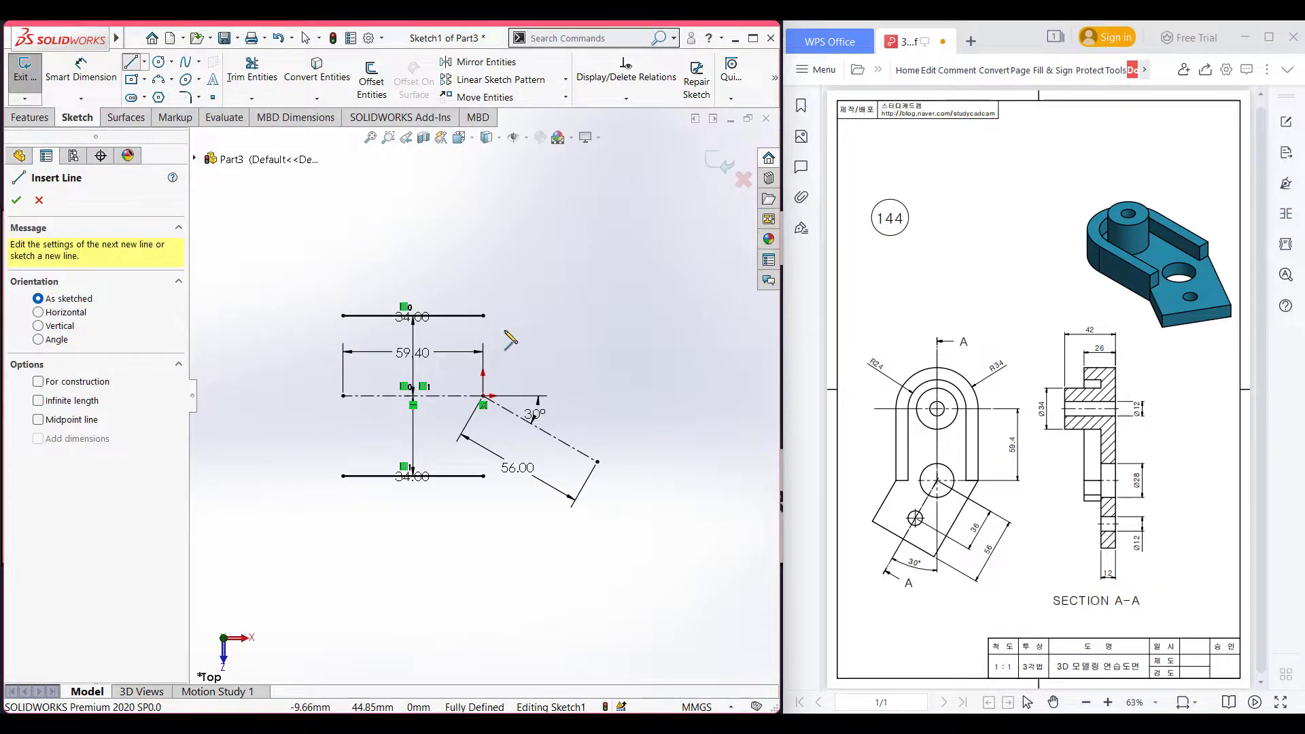
pyautogui.click(483, 316)
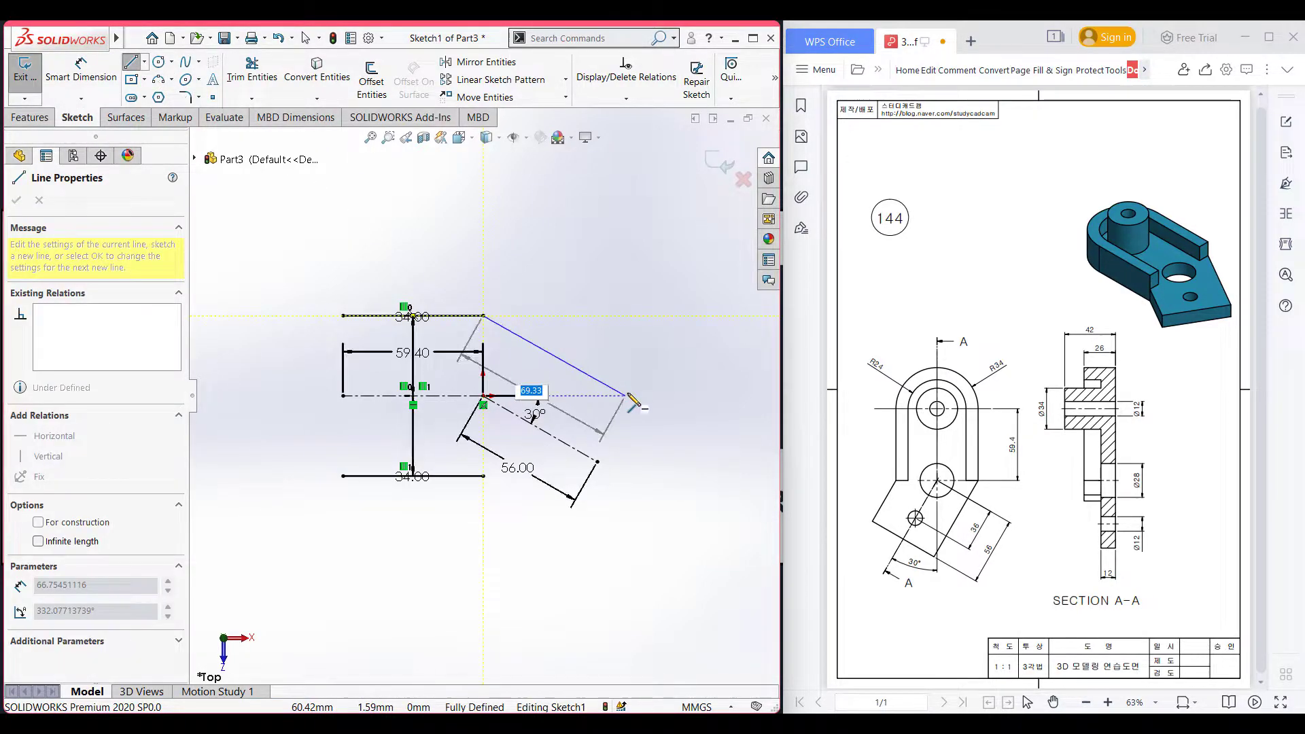
pyautogui.click(710, 436)
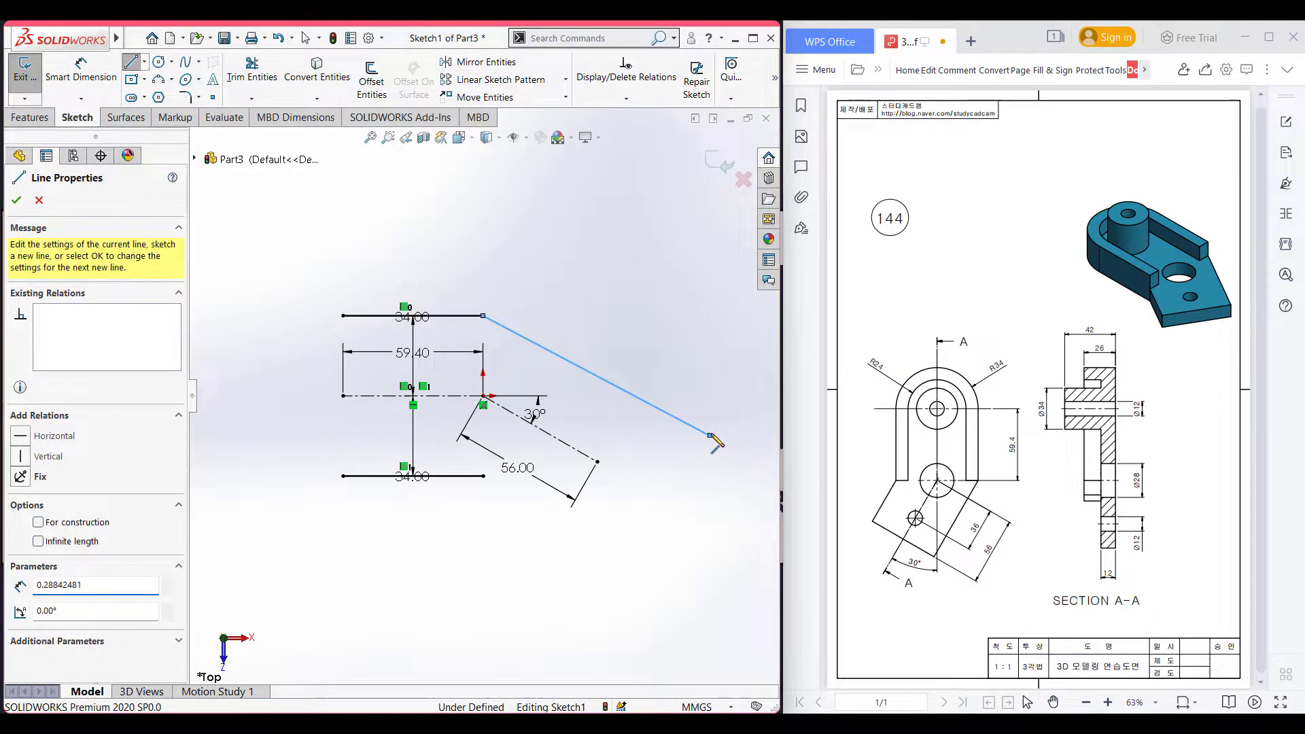
pyautogui.press('Escape')
pyautogui.press('Escape')
pyautogui.click(676, 327)
# Step: Dimension the slanted line at 30° to the top horizontal line
pyautogui.moveTo(676, 332); pyautogui.dragTo(679, 278, button='right')
pyautogui.click(474, 316)
pyautogui.click(524, 337)
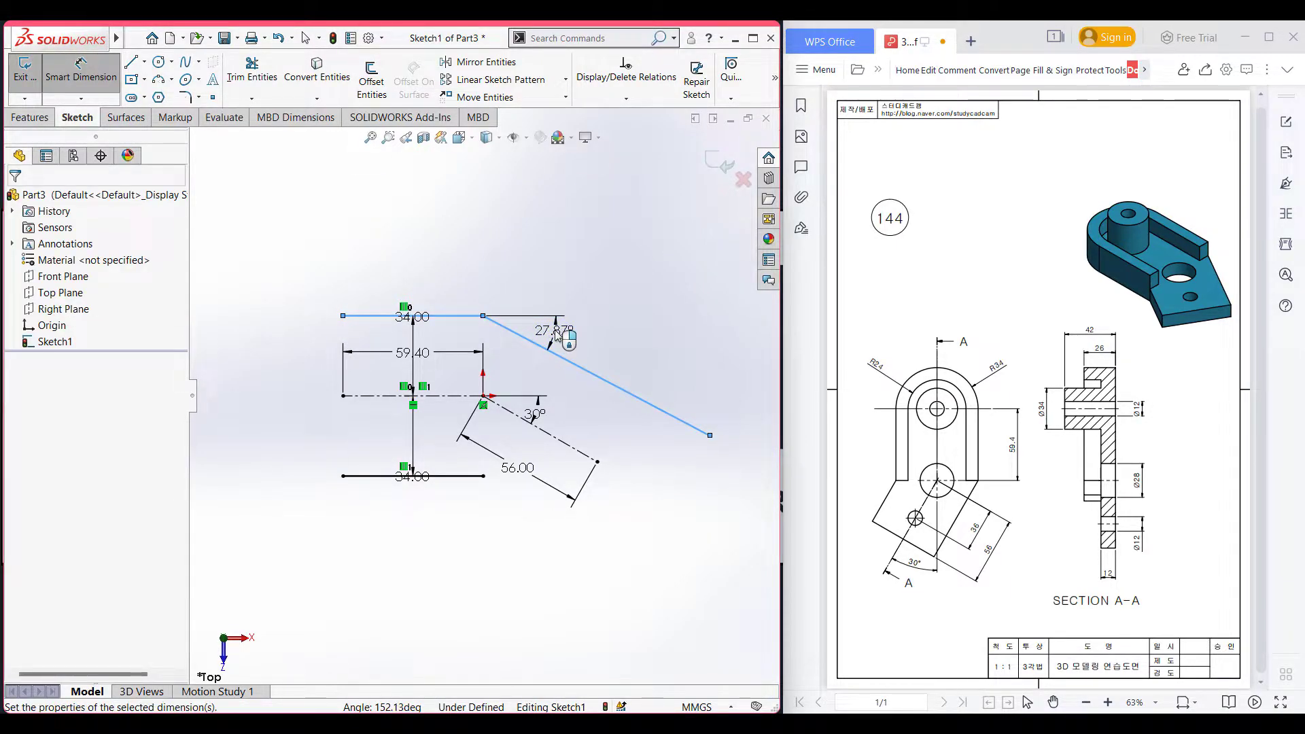
pyautogui.click(556, 335)
pyautogui.write('30')
pyautogui.press('Return')
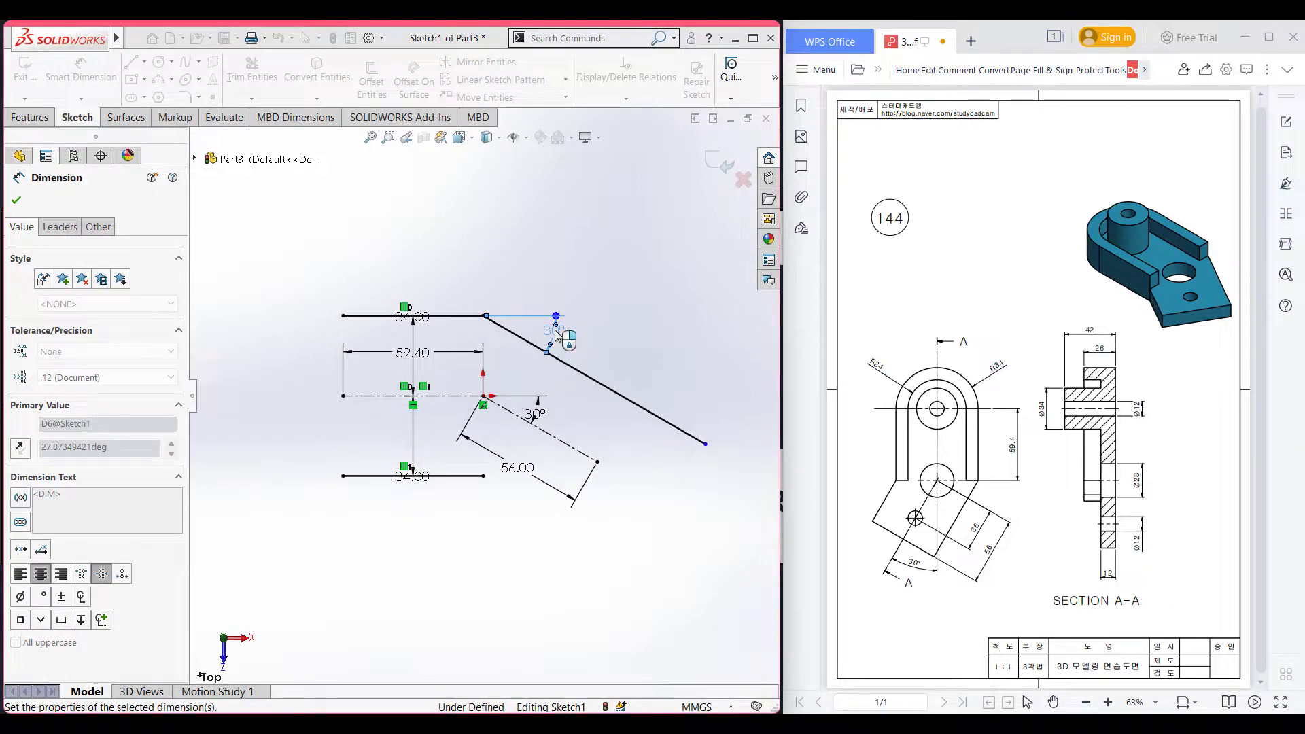
pyautogui.click(632, 357)
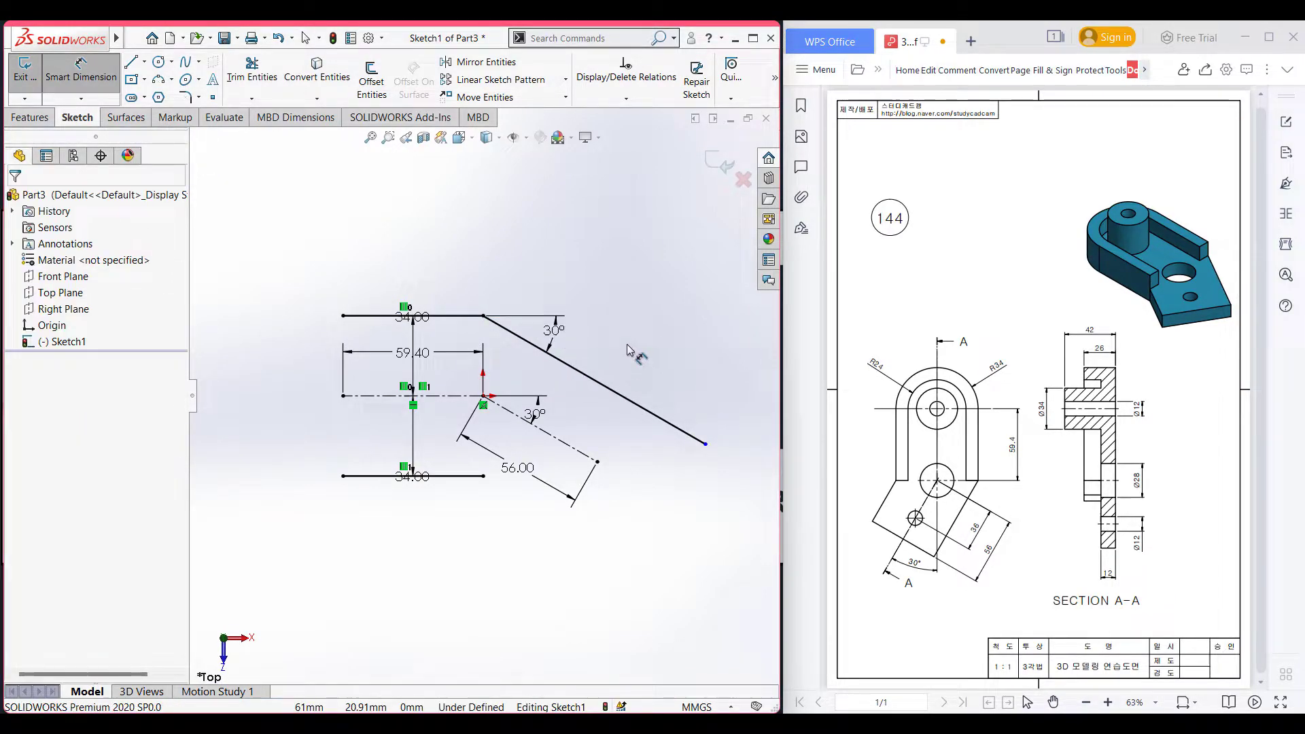
# Step: Draw a line from the 56 mm centerline's end across the slanted line
pyautogui.click(138, 66)
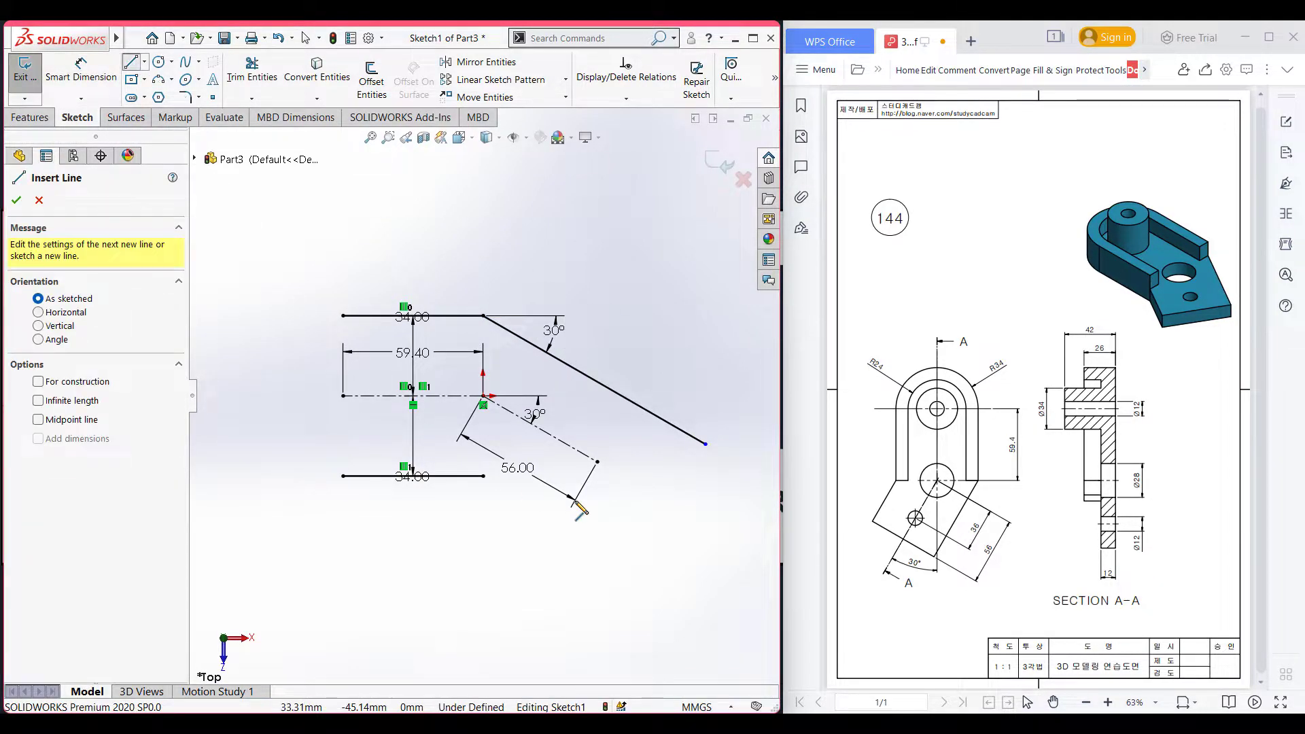
pyautogui.click(597, 463)
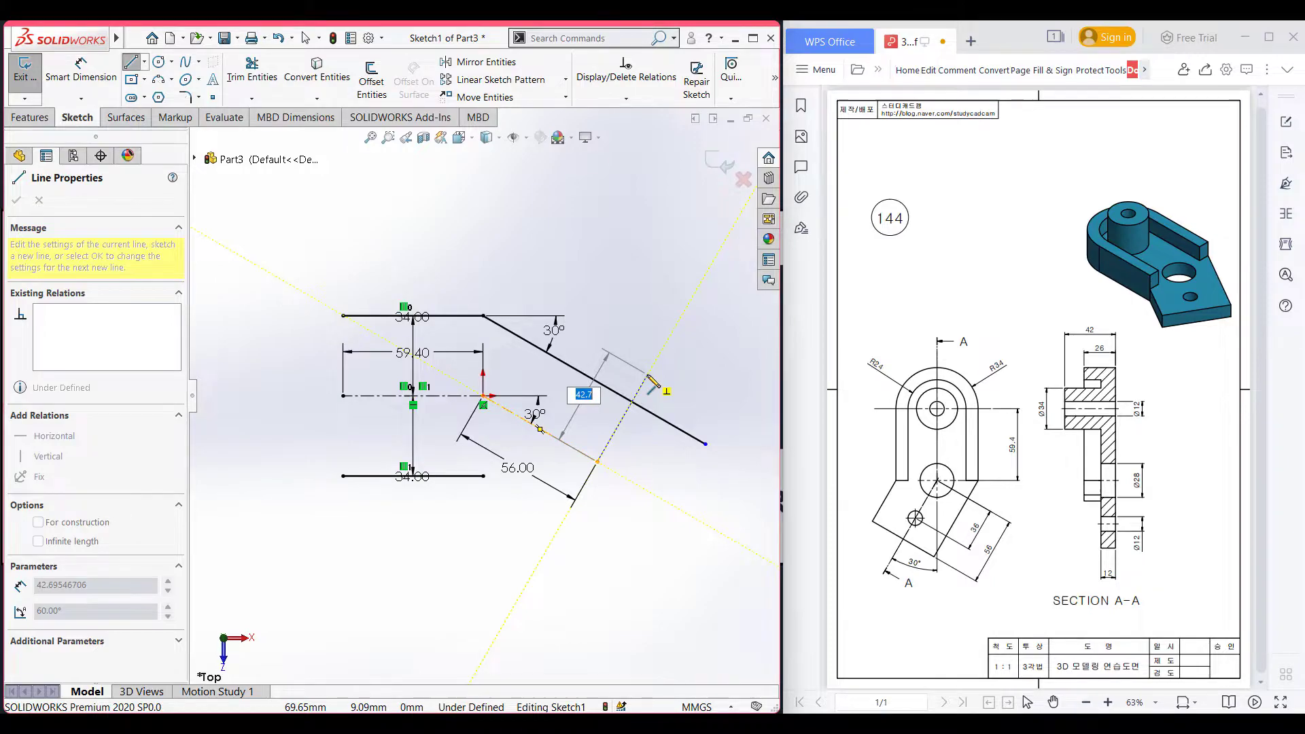
pyautogui.click(650, 373)
pyautogui.press('Escape')
pyautogui.click(683, 382)
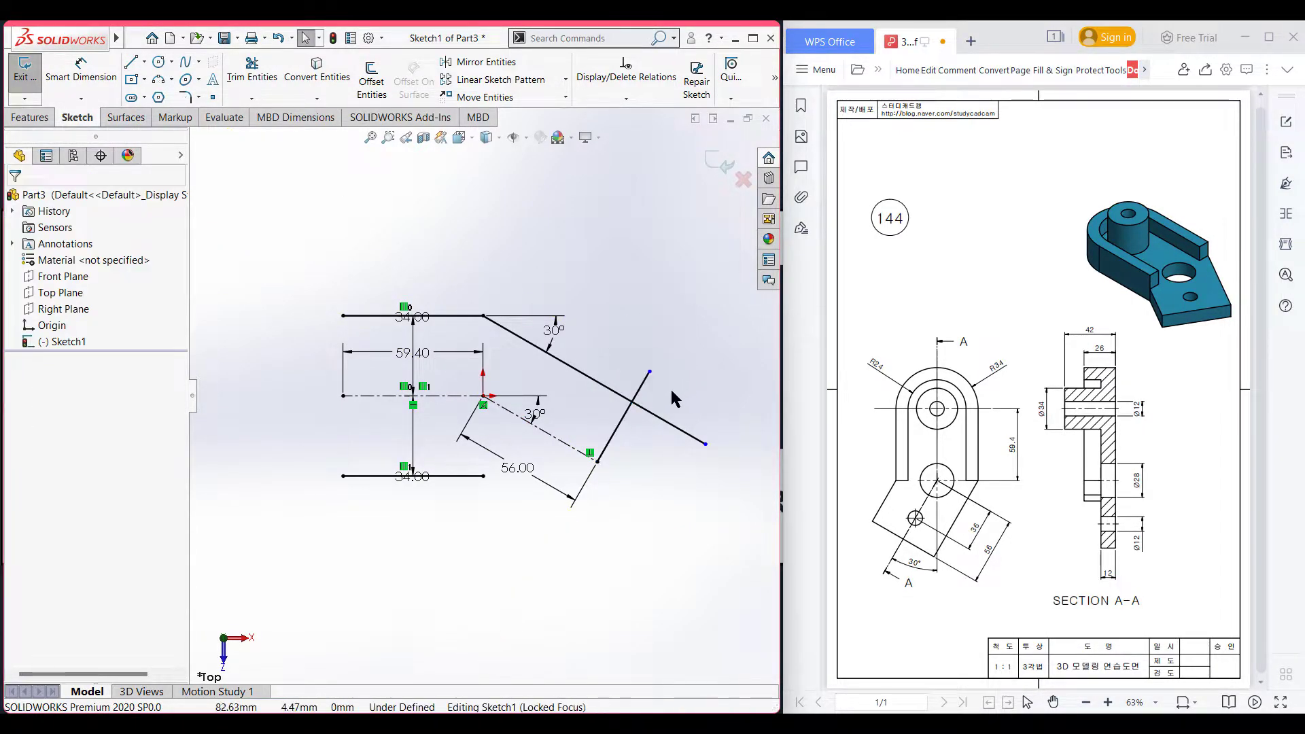
# Step: Draw a horizontal centerline to the right from the origin
pyautogui.click(144, 61)
pyautogui.click(161, 96)
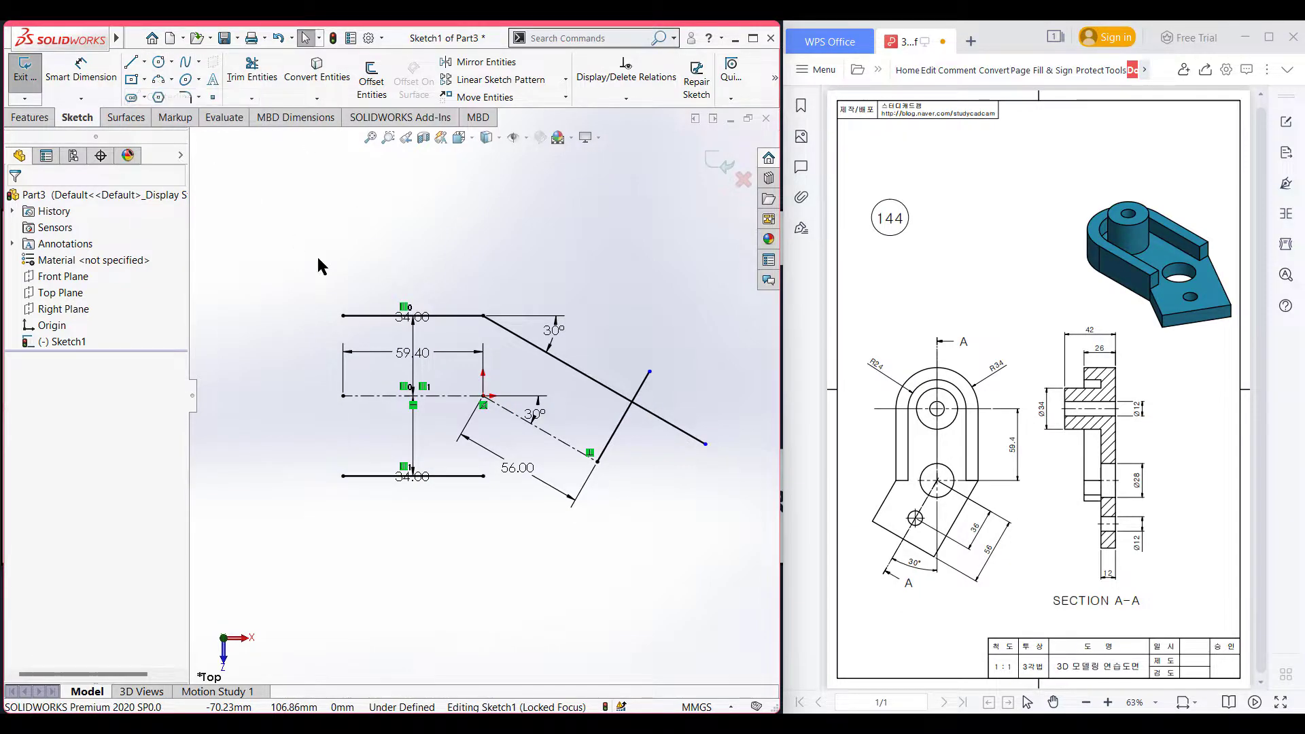
pyautogui.click(483, 396)
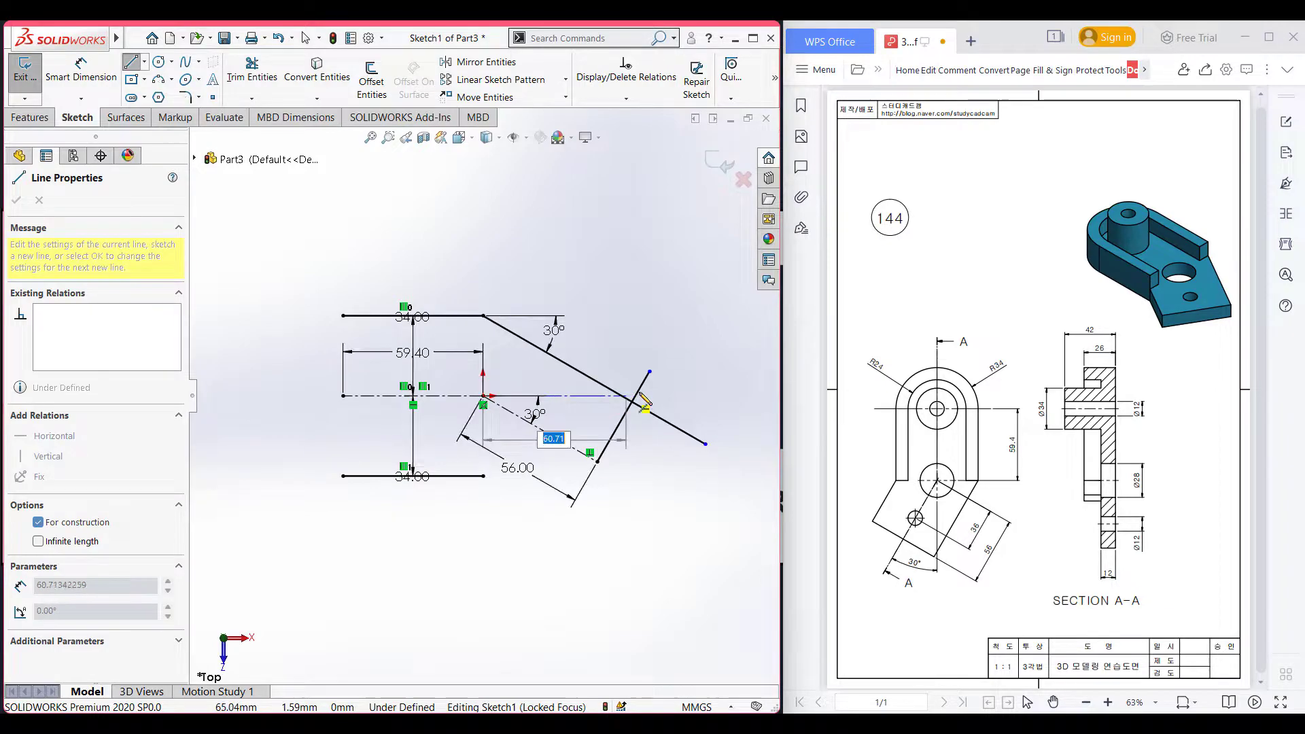
pyautogui.click(688, 396)
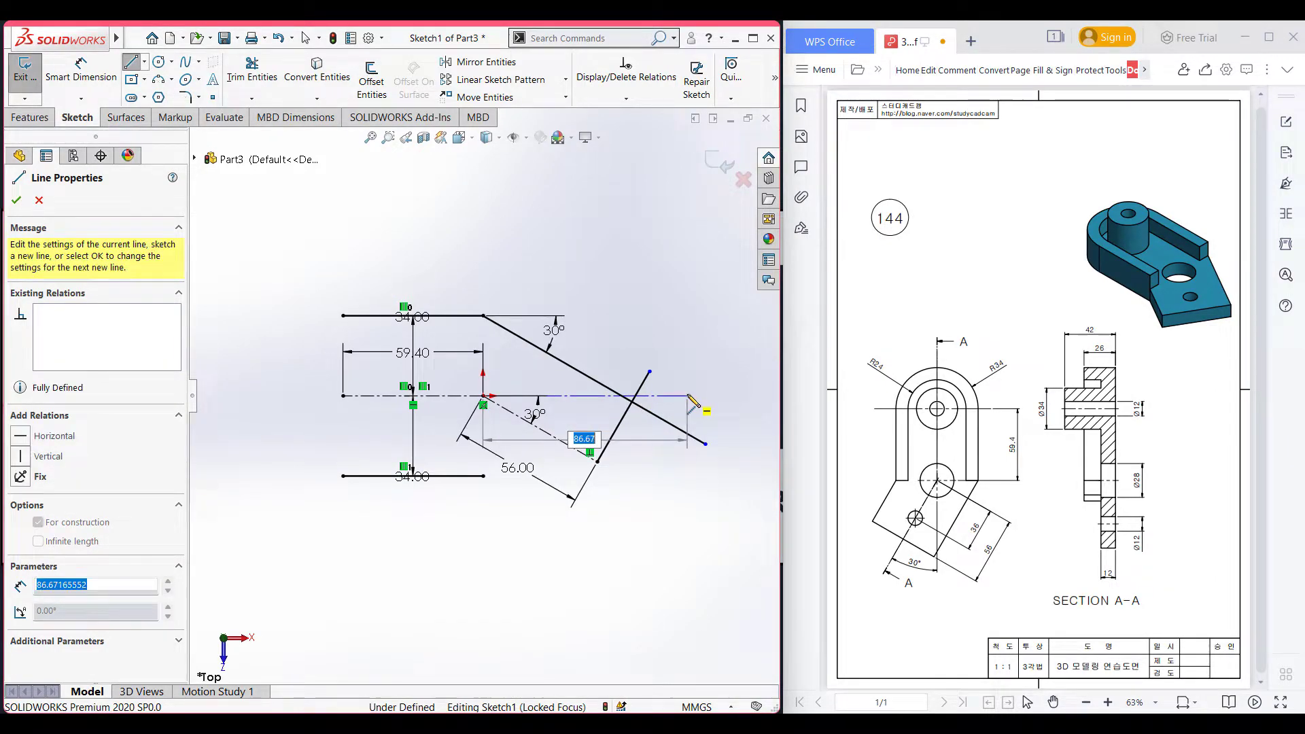
pyautogui.press('Escape')
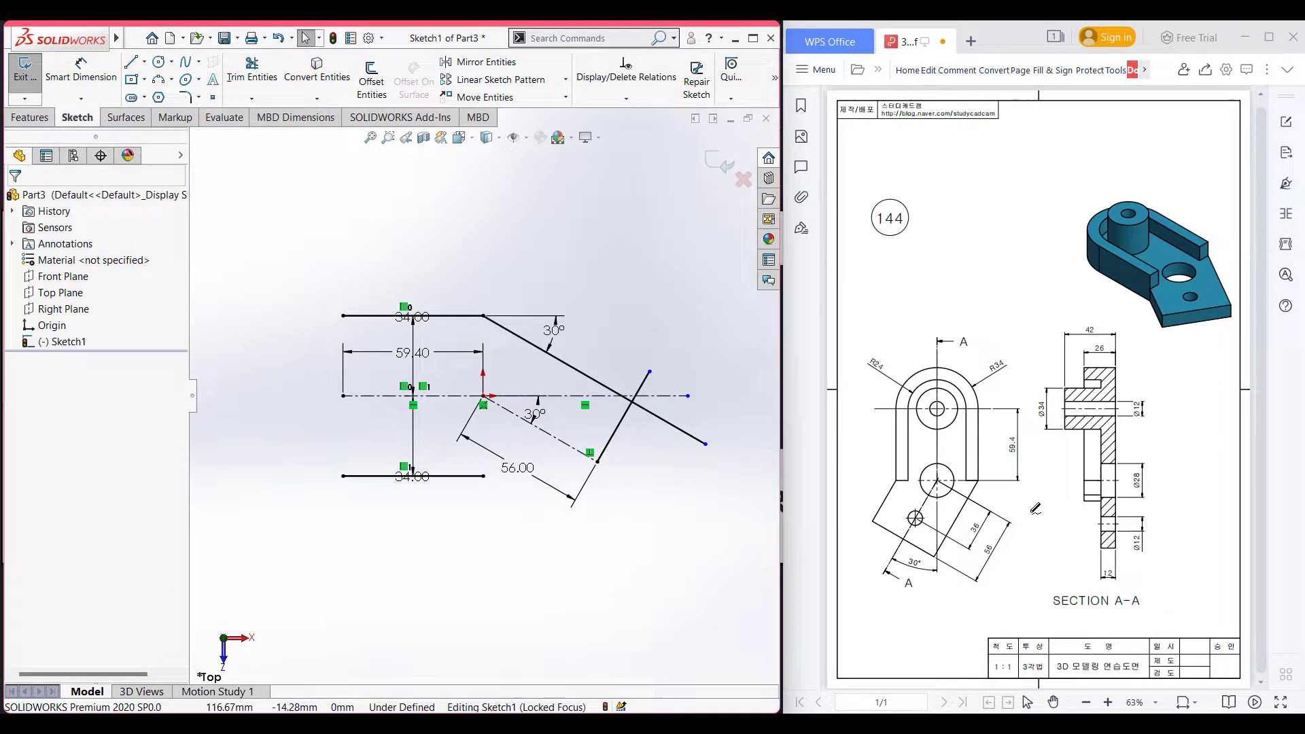
# Step: Draw three red strokes marking the 30° angle and lower hole on the PDF drawing
pyautogui.moveTo(945, 539); pyautogui.dragTo(943, 570)
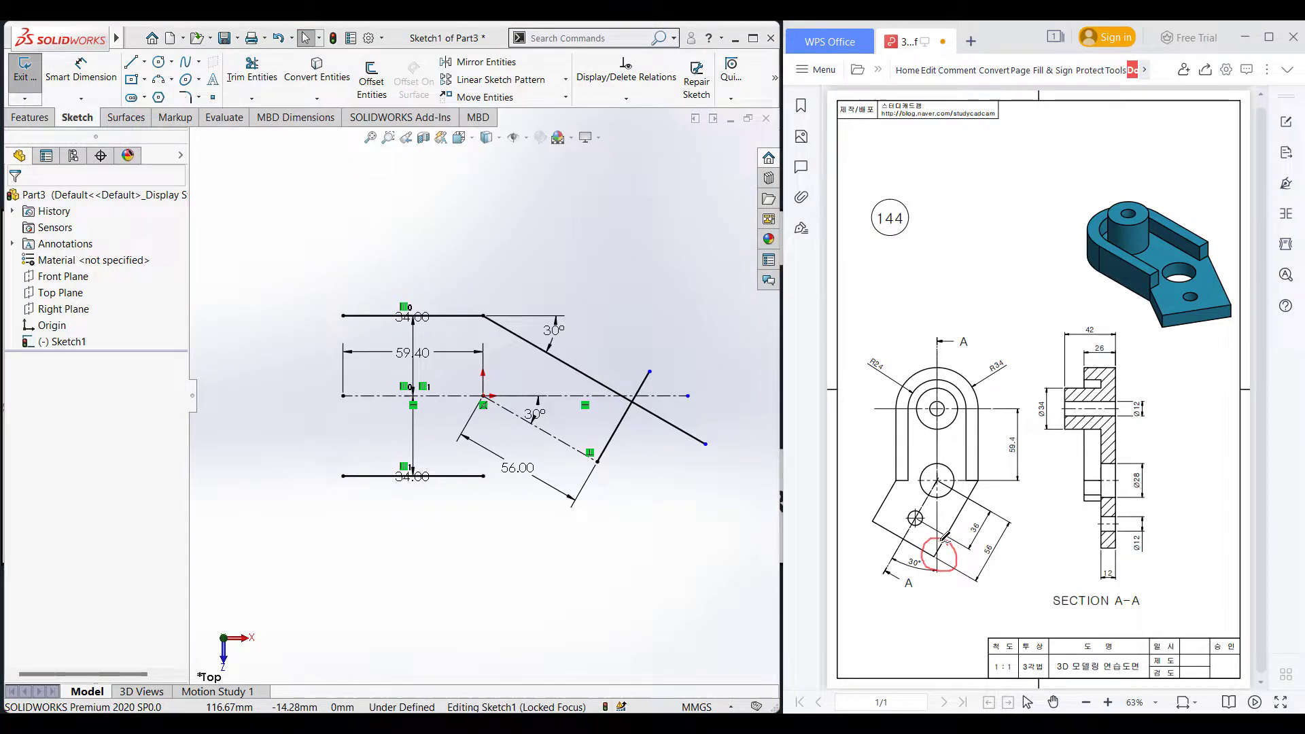
pyautogui.moveTo(937, 494); pyautogui.dragTo(937, 518)
pyautogui.moveTo(970, 490); pyautogui.dragTo(929, 560)
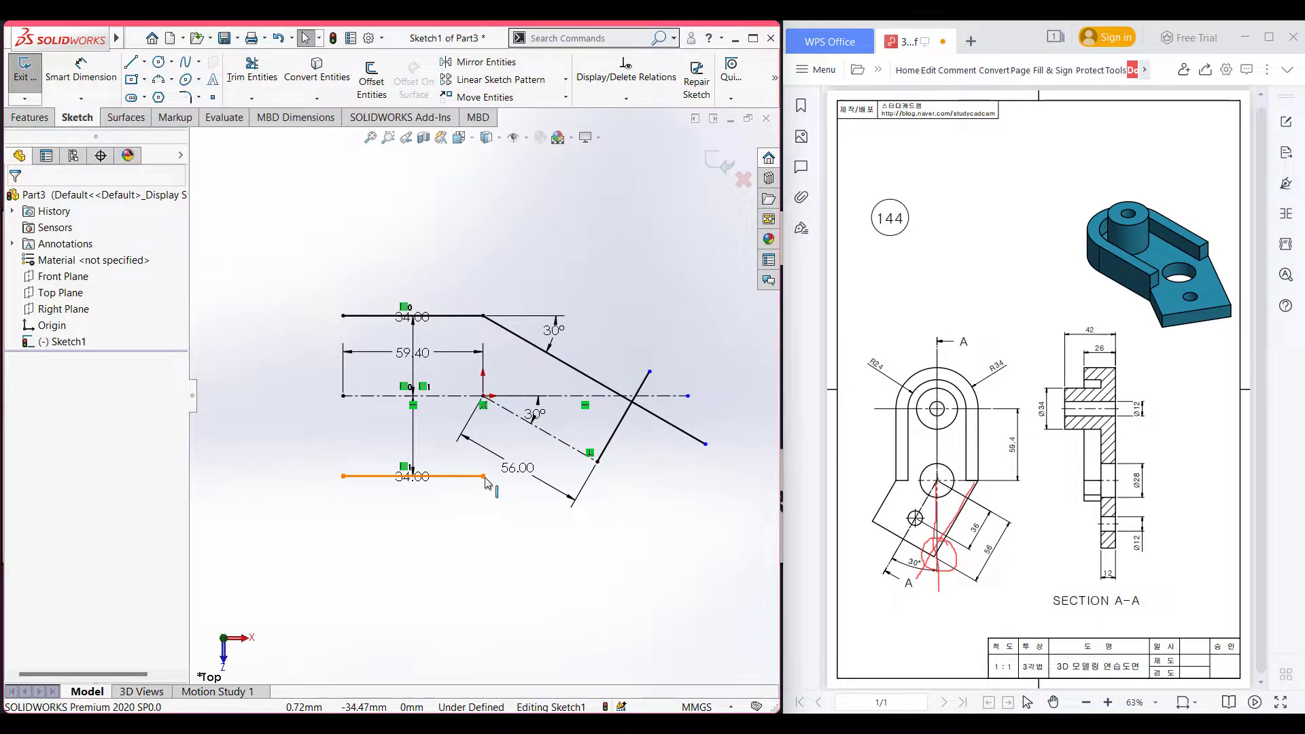
# Step: Draw a slanted line from the bottom line's right end and dimension it 30°
pyautogui.click(130, 62)
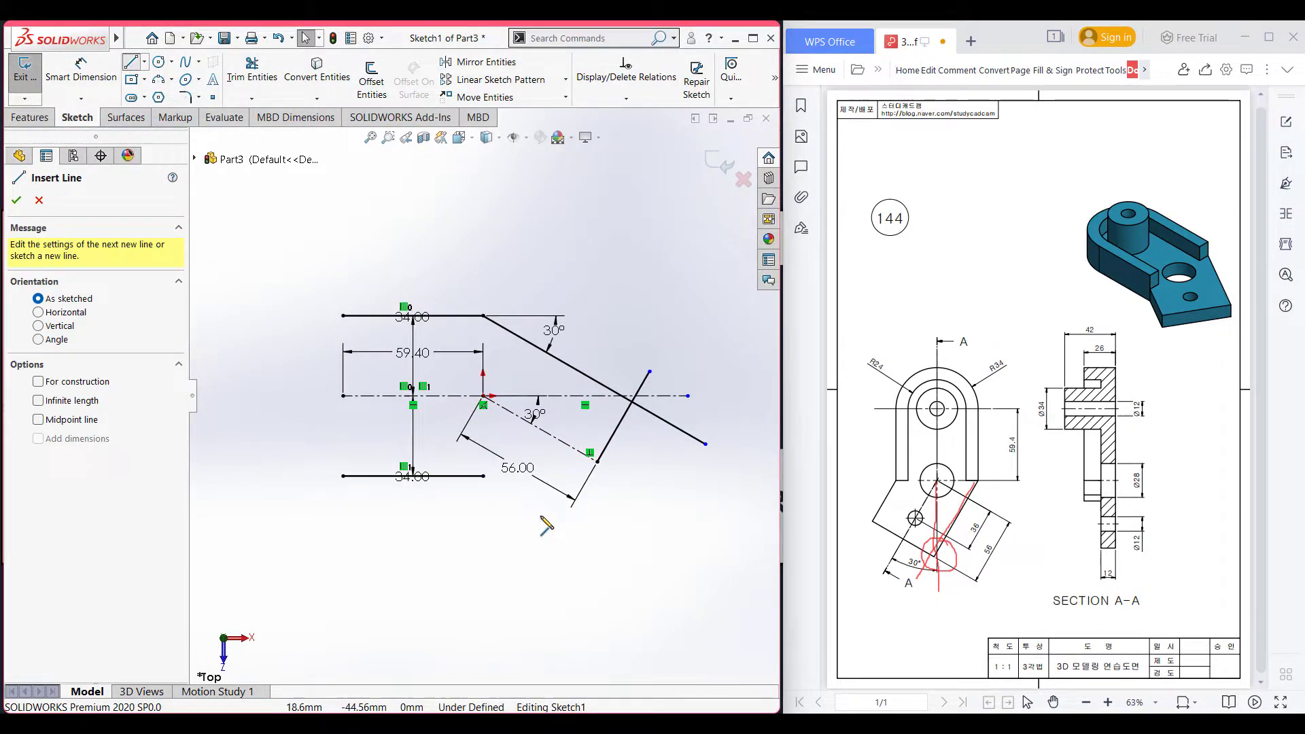
pyautogui.click(482, 475)
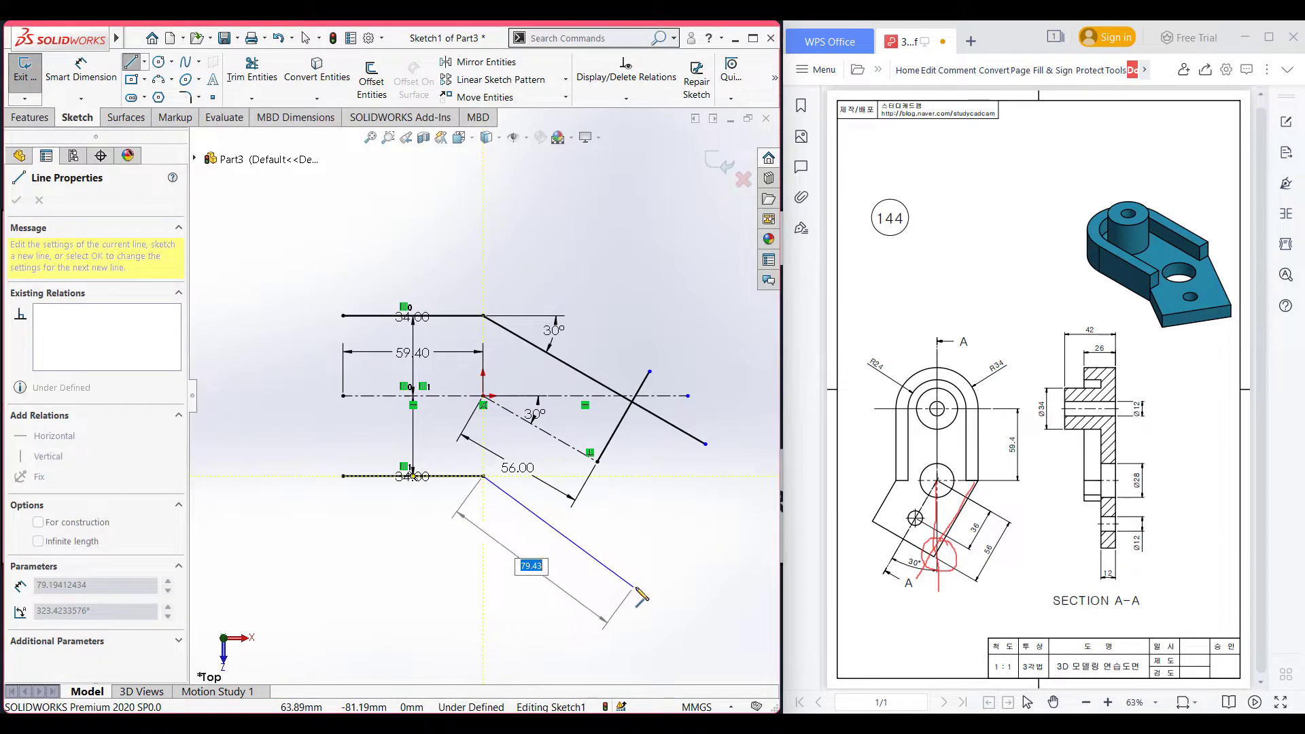
pyautogui.click(639, 586)
pyautogui.press('Escape')
pyautogui.moveTo(668, 541); pyautogui.dragTo(670, 492, button='right')
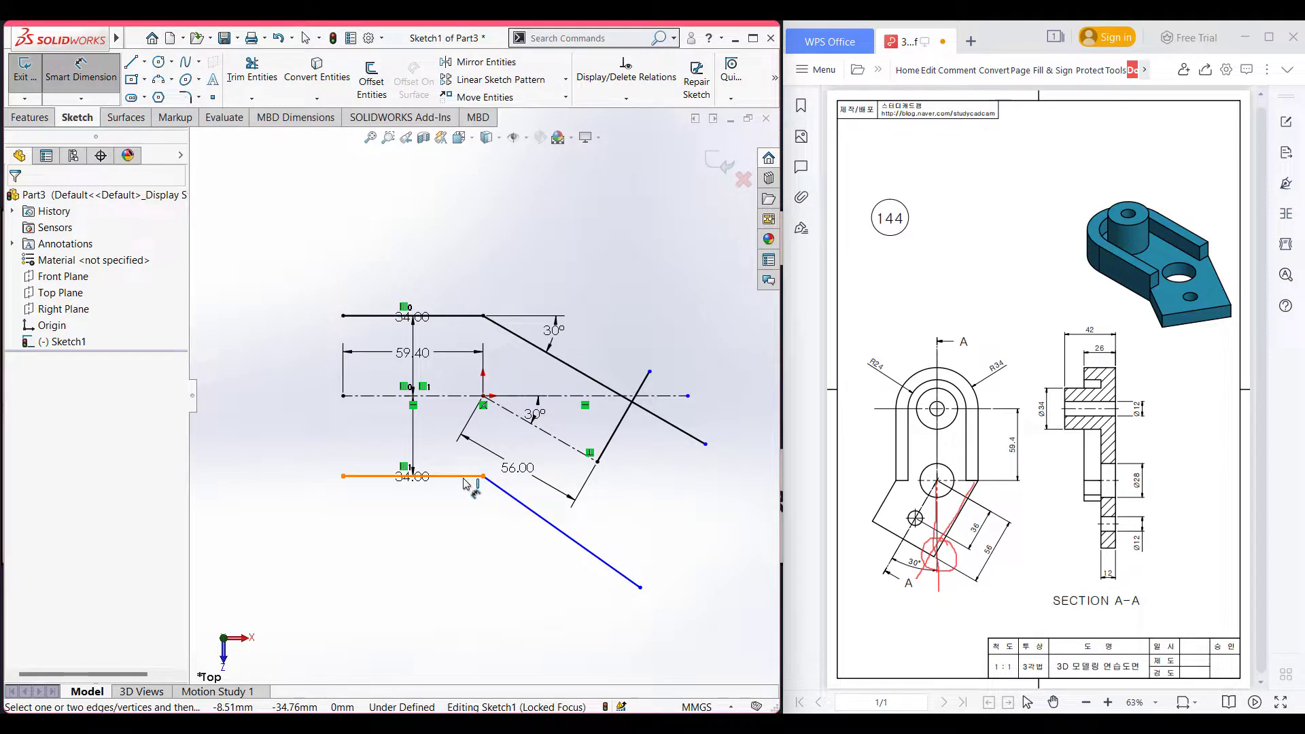
pyautogui.click(465, 477)
pyautogui.click(537, 514)
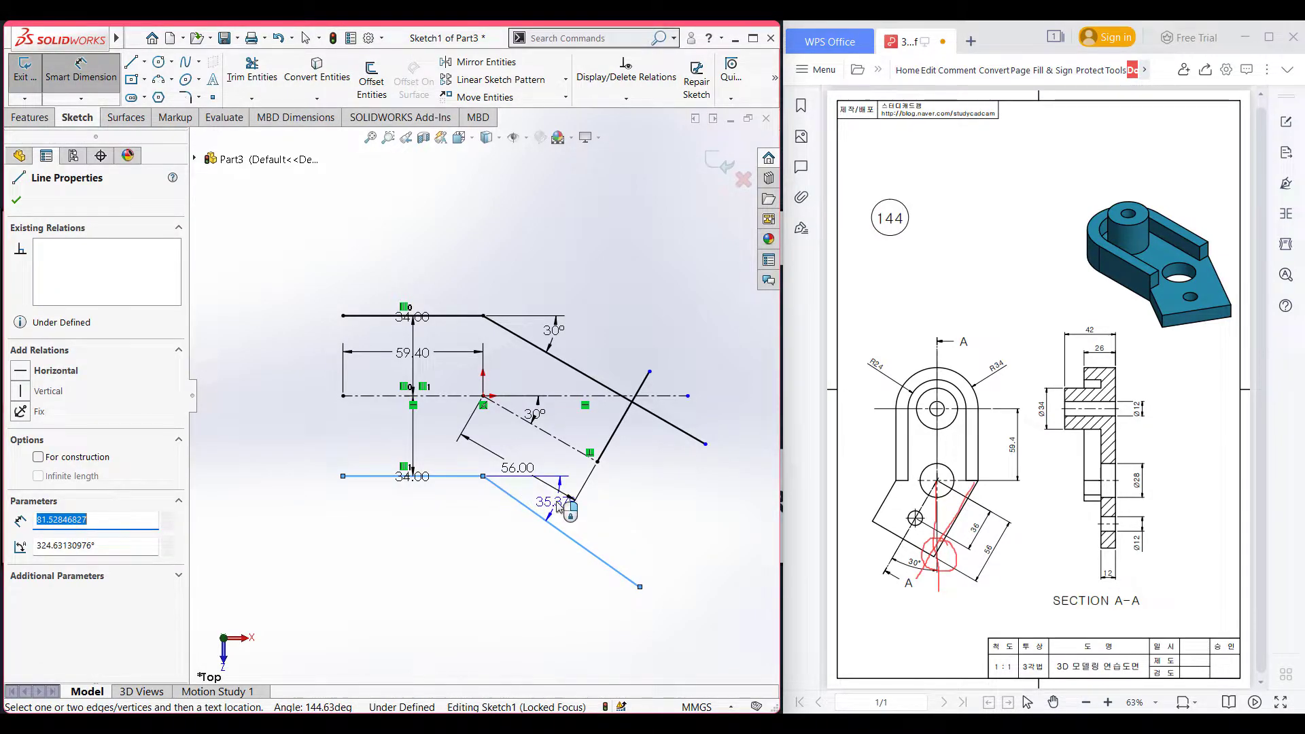
pyautogui.click(535, 497)
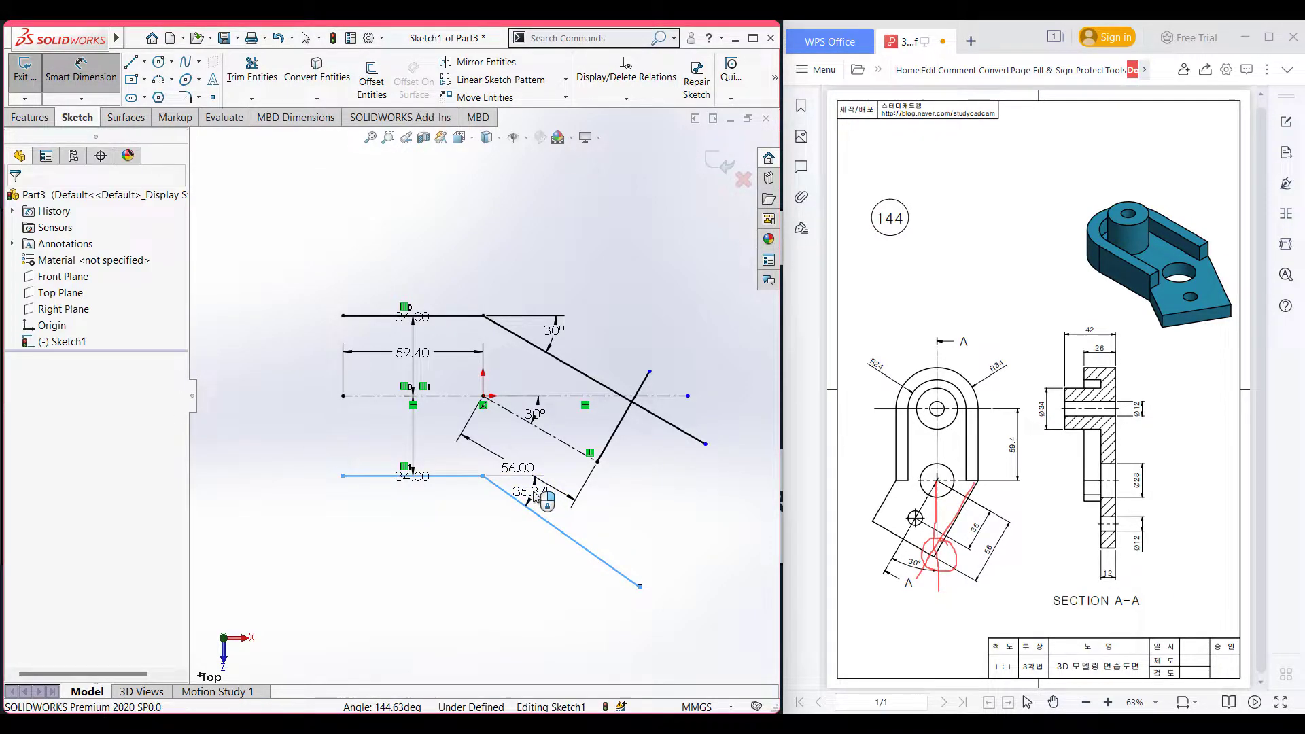
pyautogui.write('30')
pyautogui.press('Return')
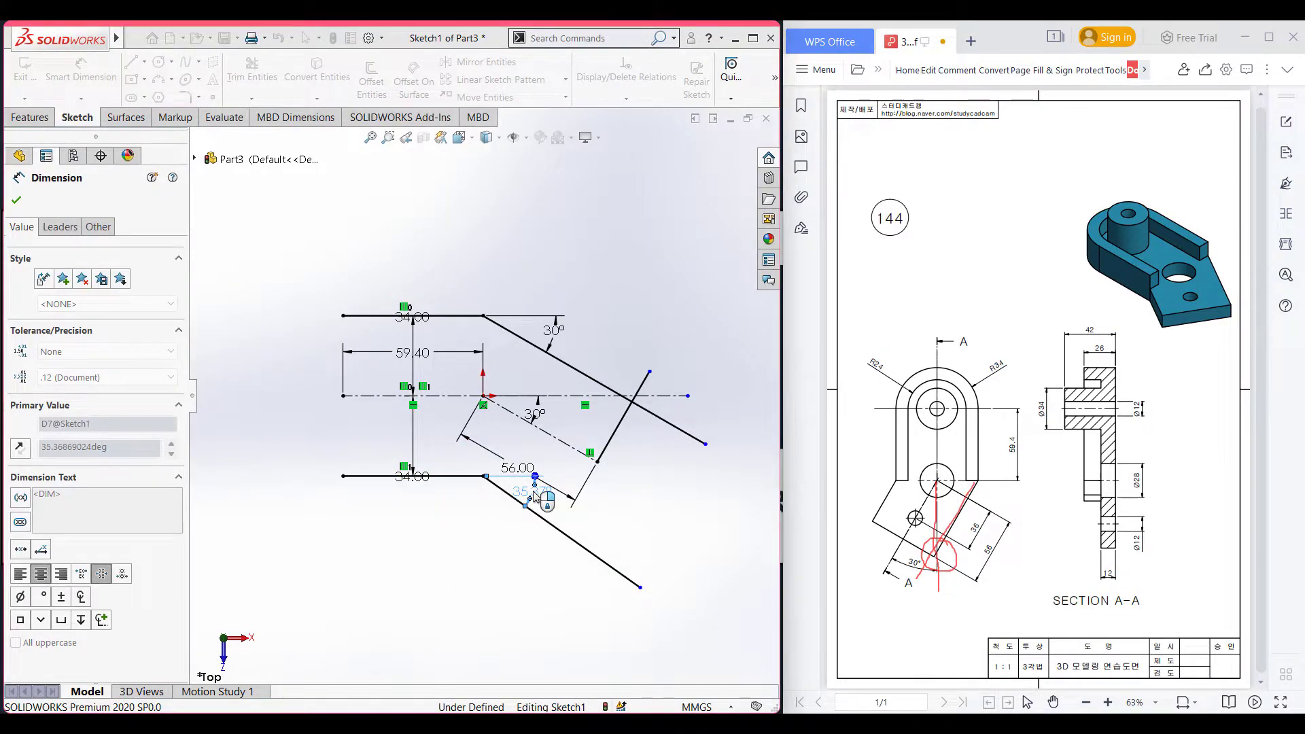
# Step: Draw the arm's end line from the centerline endpoint past the lower slanted edge
pyautogui.click(131, 62)
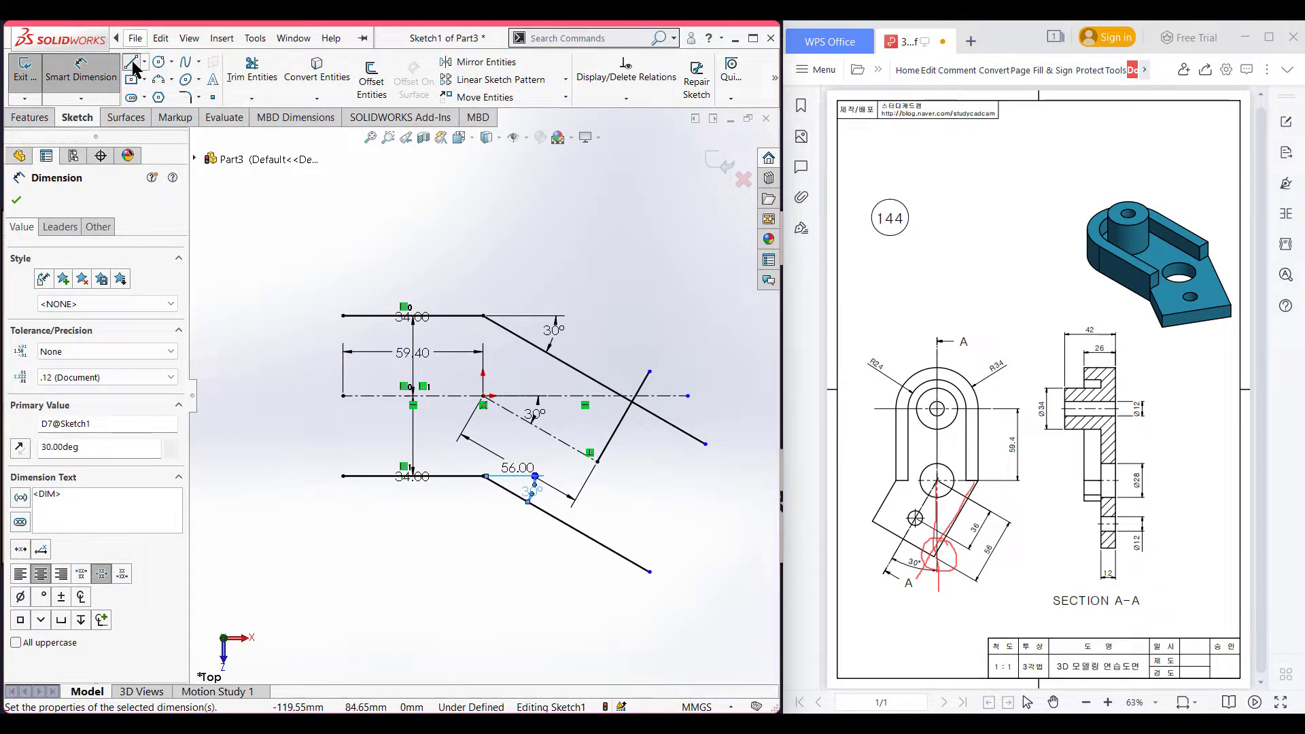
pyautogui.click(598, 462)
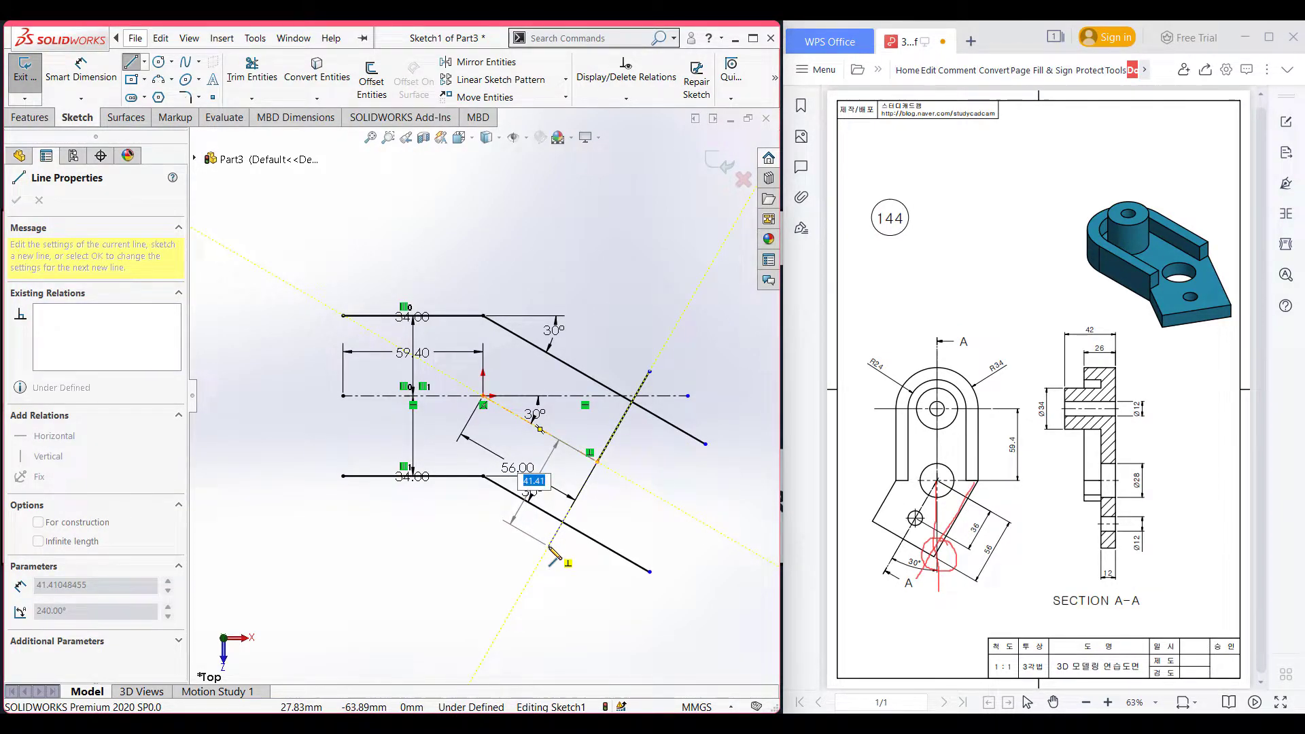
pyautogui.click(549, 546)
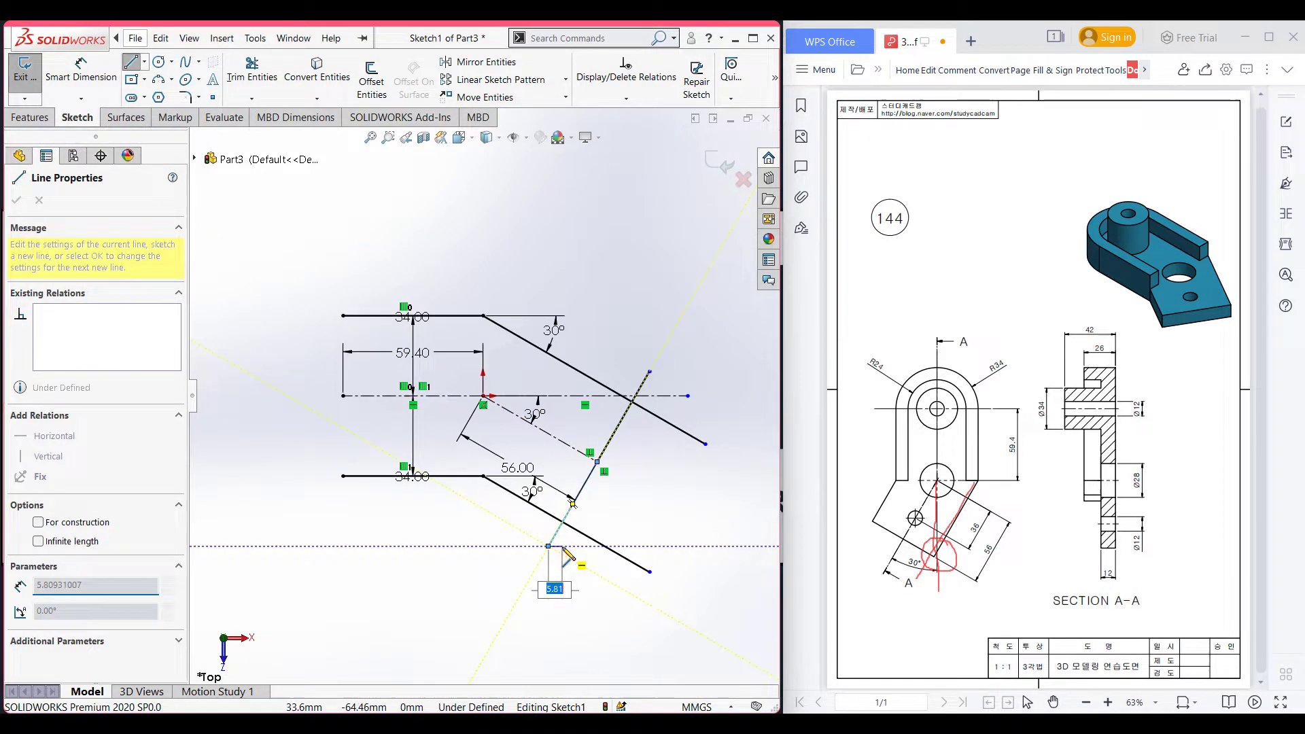
pyautogui.press('Escape')
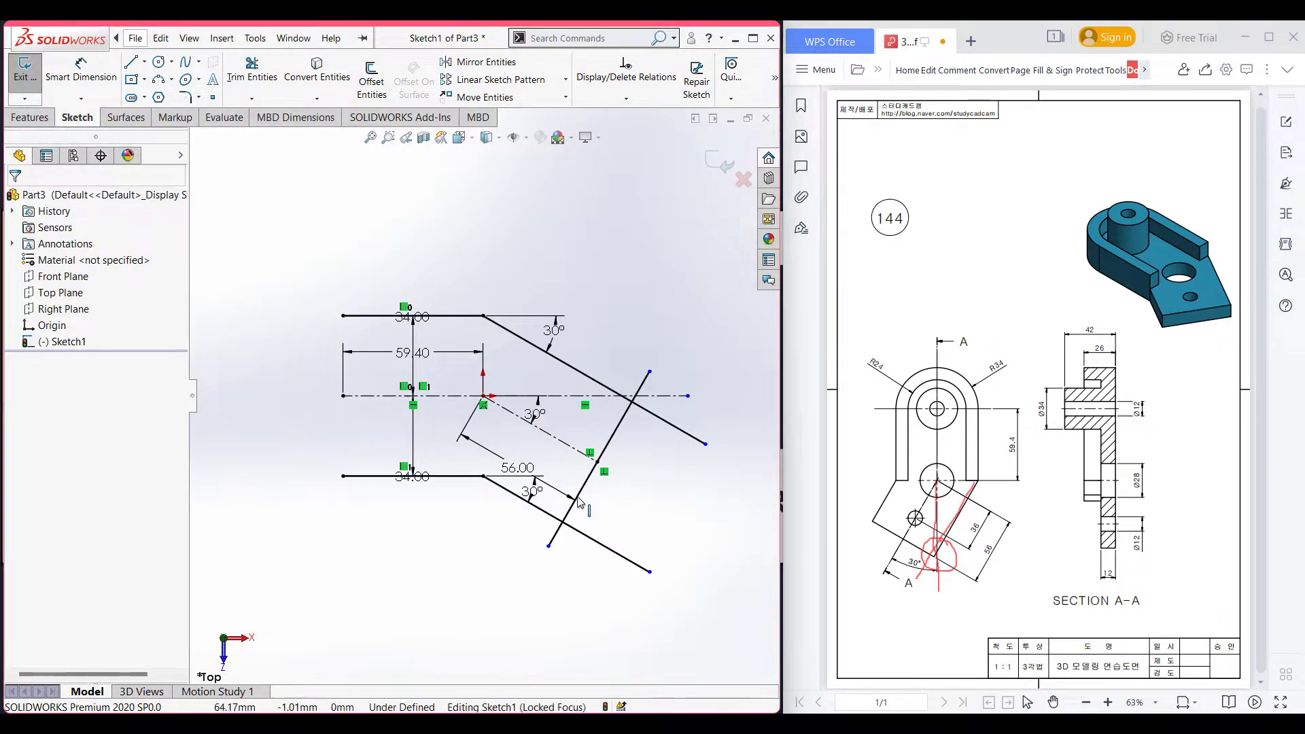
# Step: Power Trim the overhanging ends at the arm's corners, then zoom to fit
pyautogui.moveTo(675, 466); pyautogui.dragTo(639, 539, button='right')
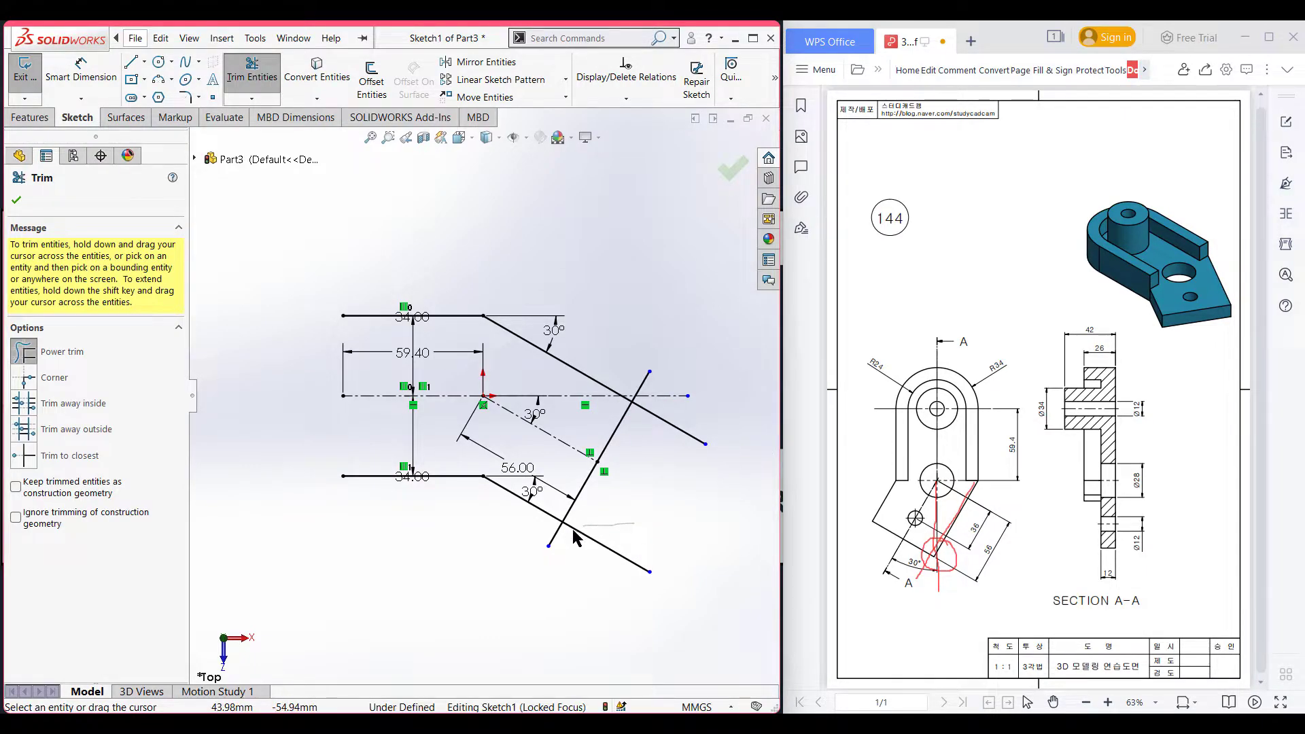
pyautogui.moveTo(658, 413)
pyautogui.mouseDown()
pyautogui.moveTo(653, 389)
pyautogui.moveTo(641, 385)
pyautogui.moveTo(638, 400)
pyautogui.mouseUp()
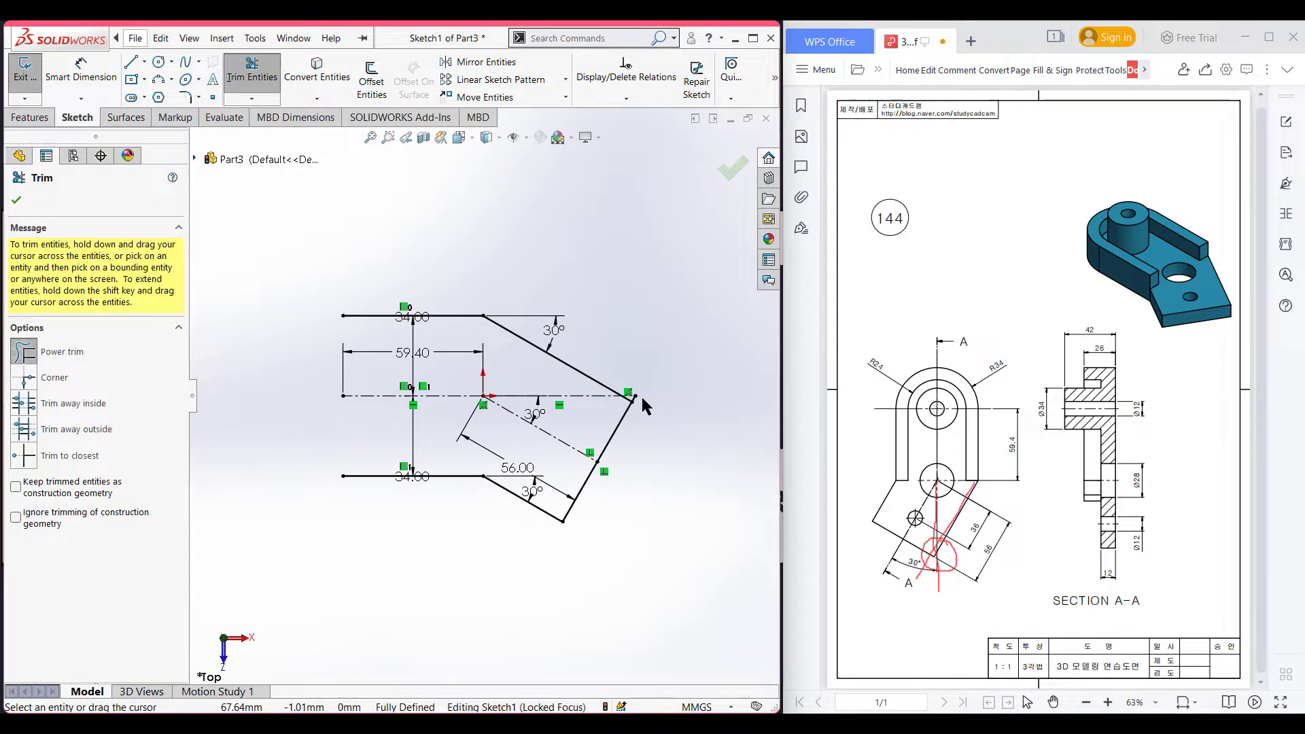
pyautogui.scroll(-5, 641, 394)
pyautogui.moveTo(592, 405); pyautogui.dragTo(581, 389)
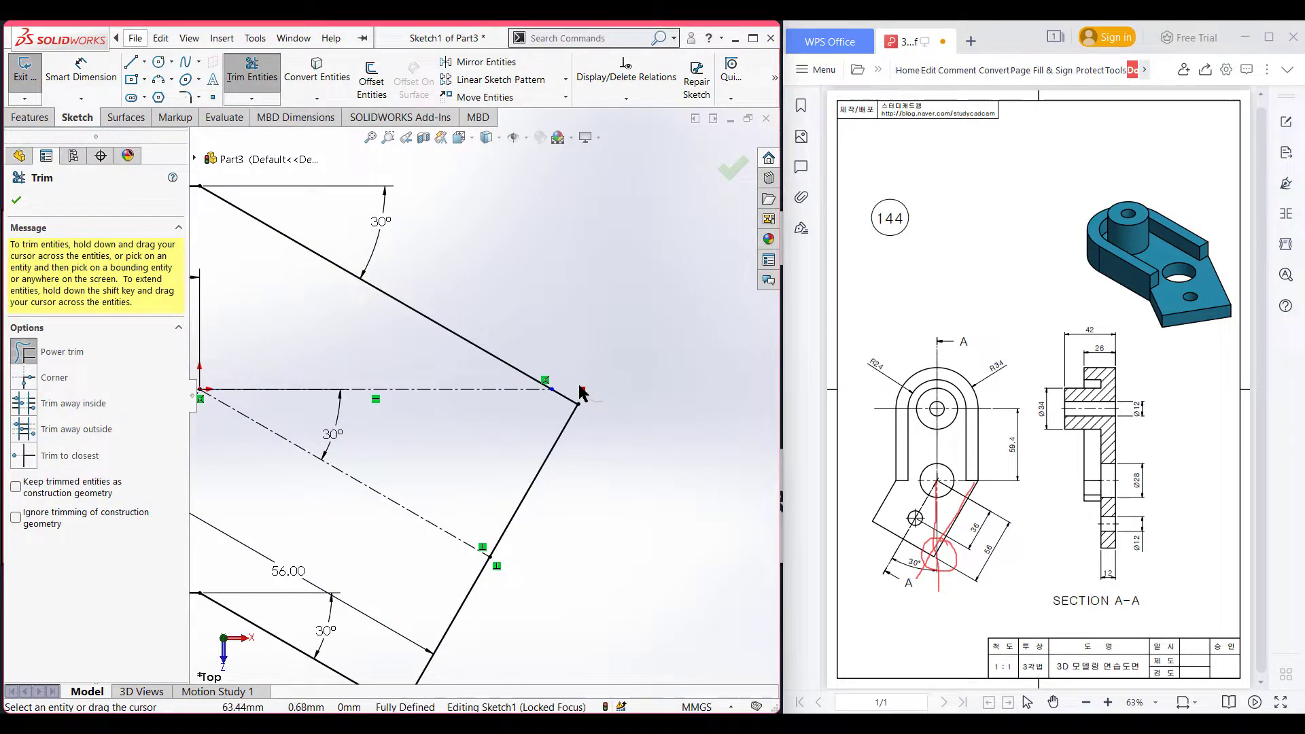
pyautogui.press('z')
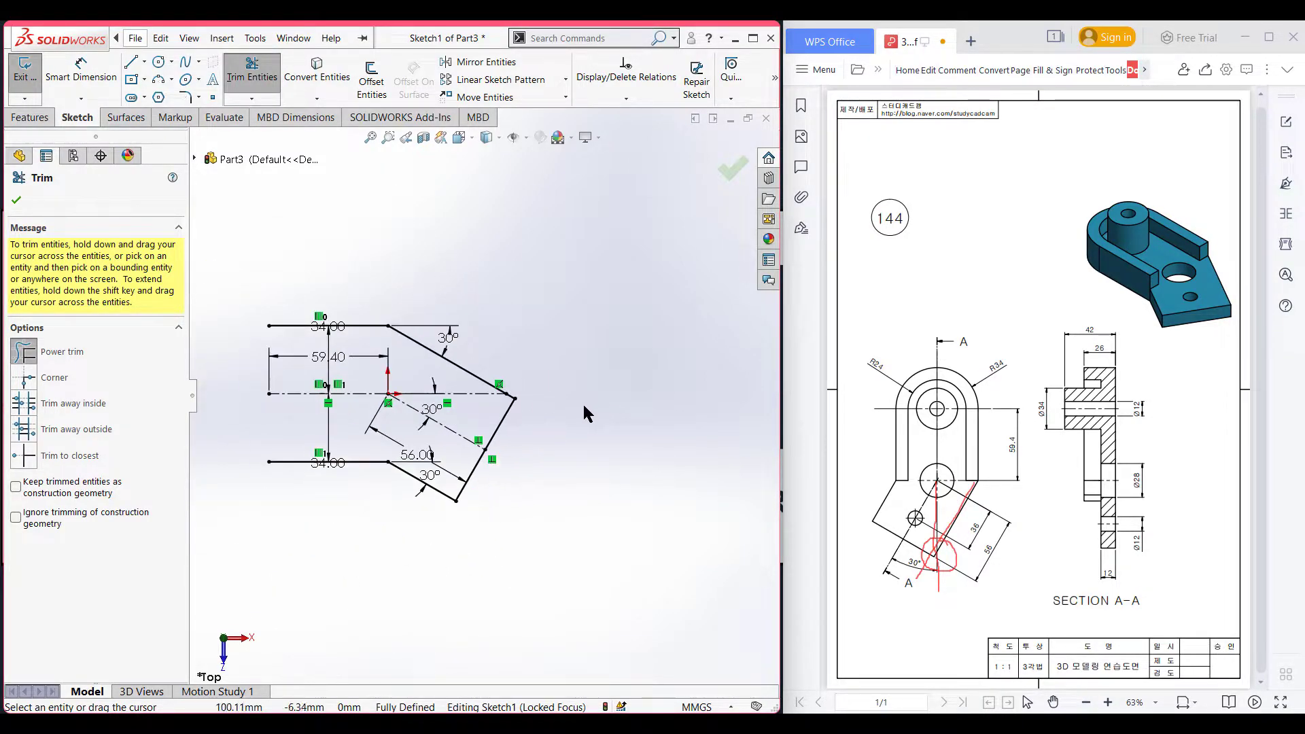
pyautogui.click(16, 201)
pyautogui.scroll(-5, 252, 255)
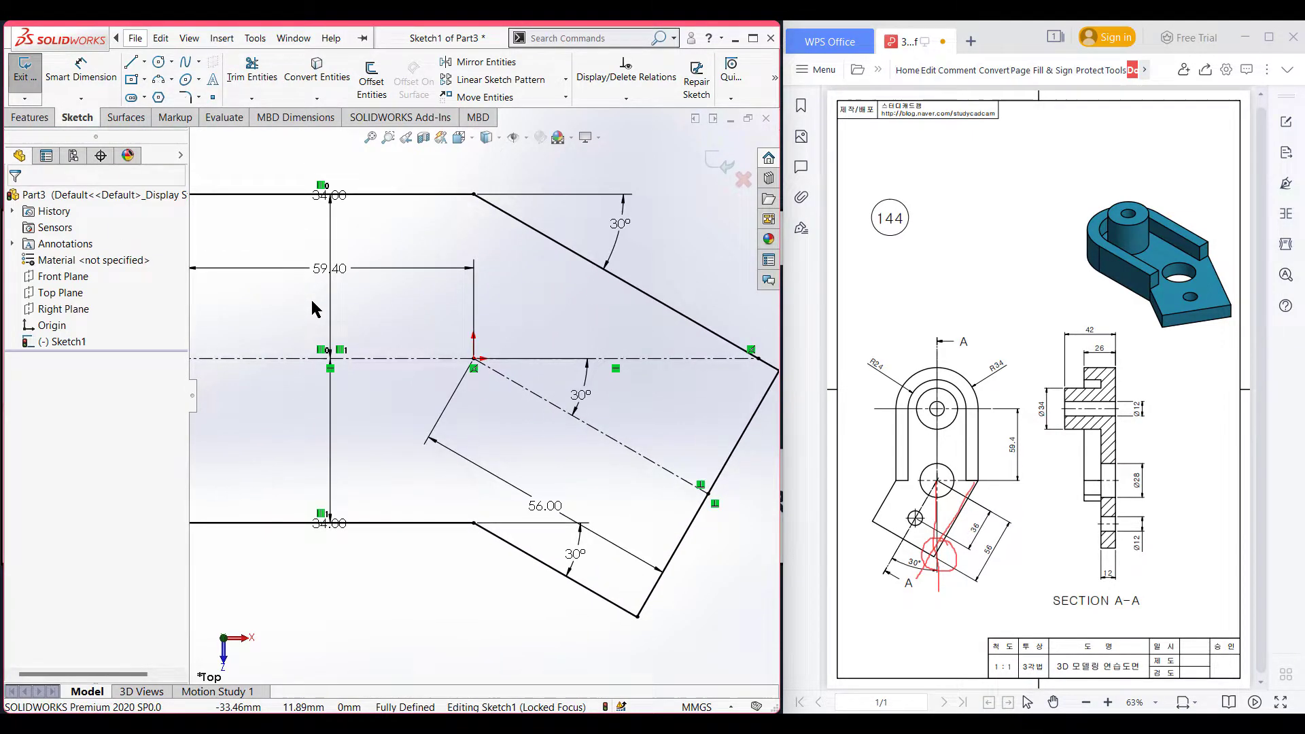
pyautogui.press('f')
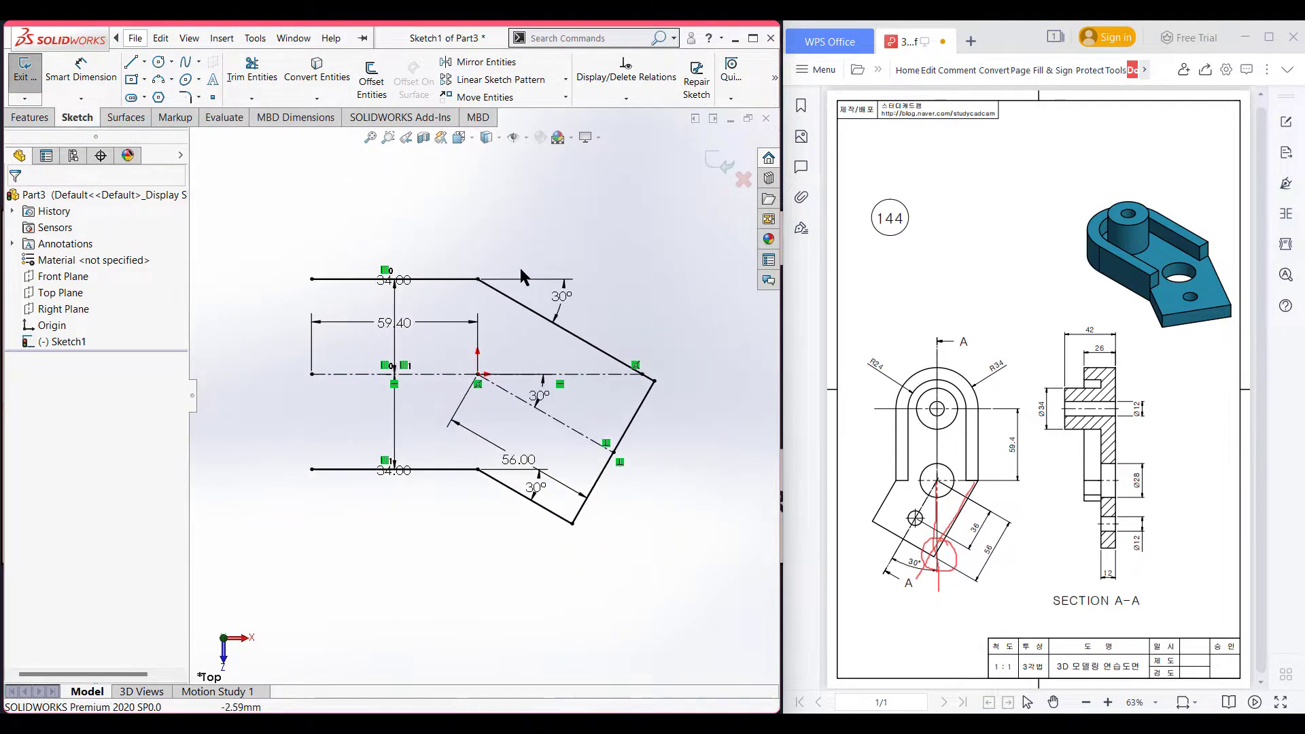
# Step: Draw a vertical centerline from the top line's left endpoint down to the bottom line
pyautogui.click(144, 61)
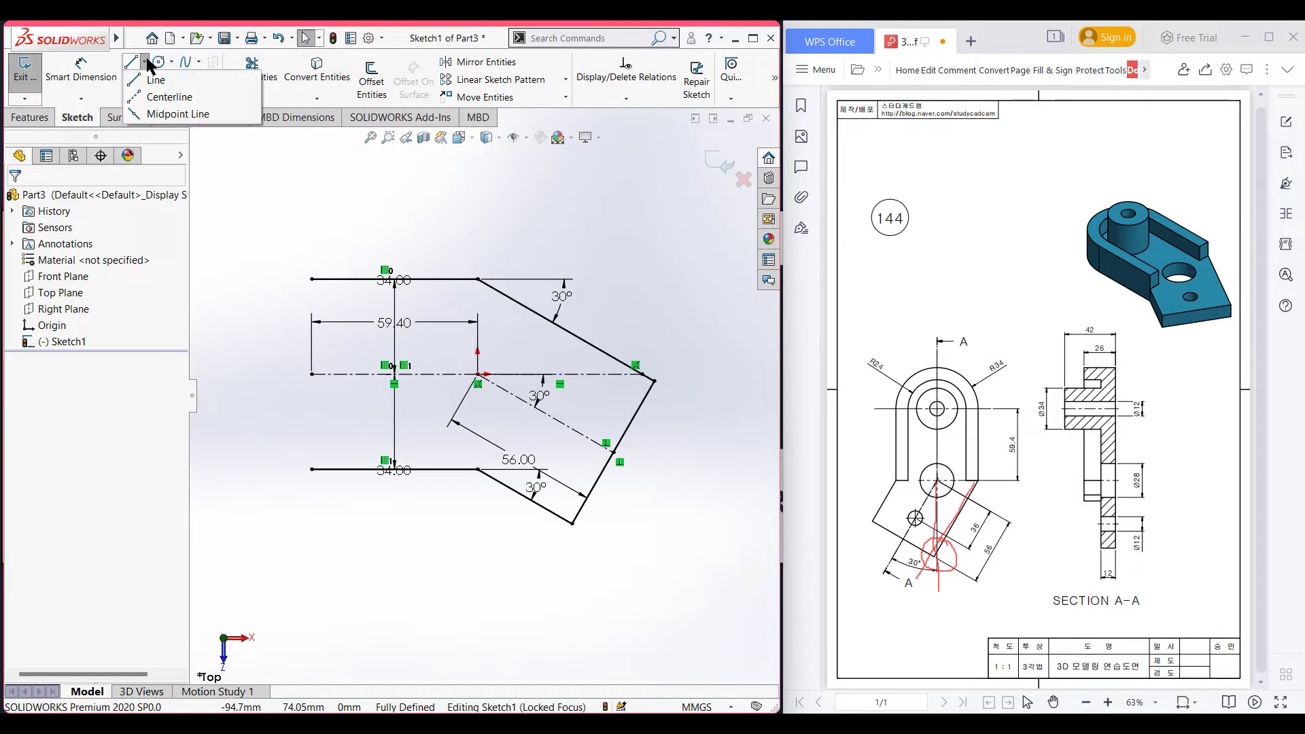
pyautogui.click(152, 97)
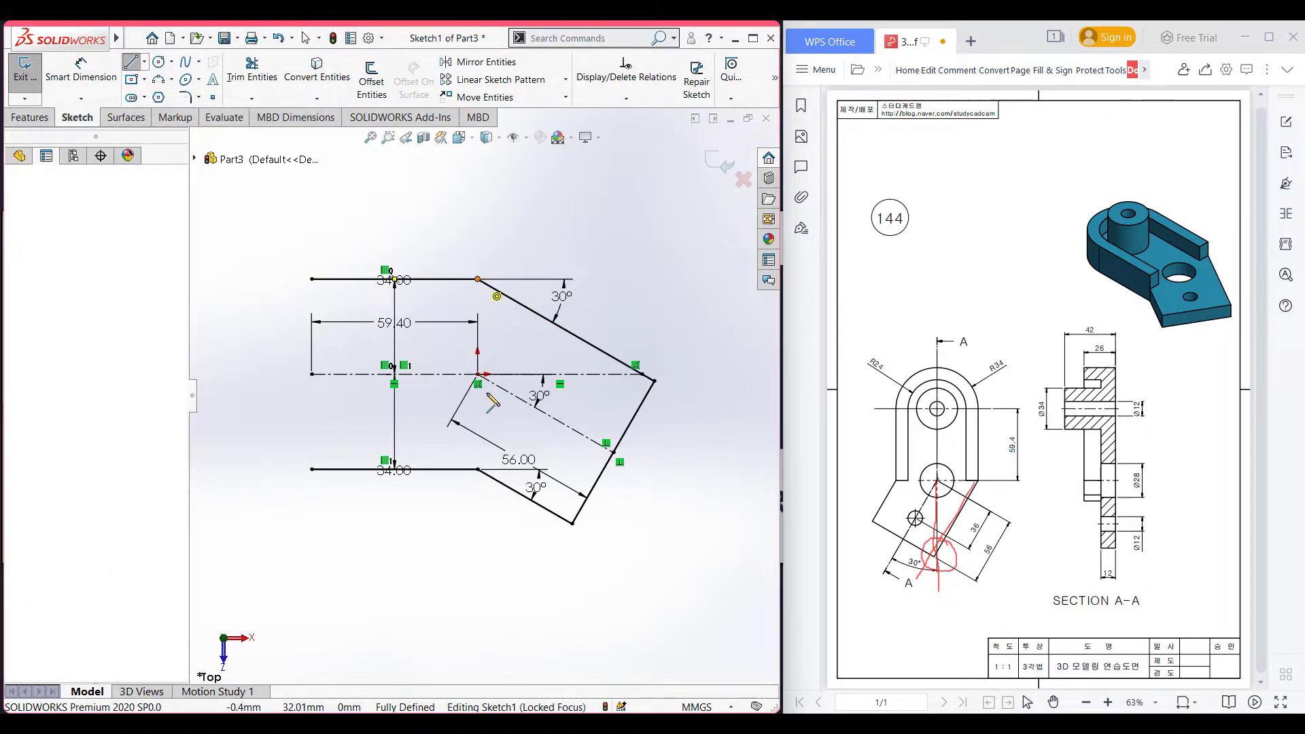
pyautogui.click(478, 279)
pyautogui.click(478, 468)
pyautogui.press('Escape')
pyautogui.press('Escape')
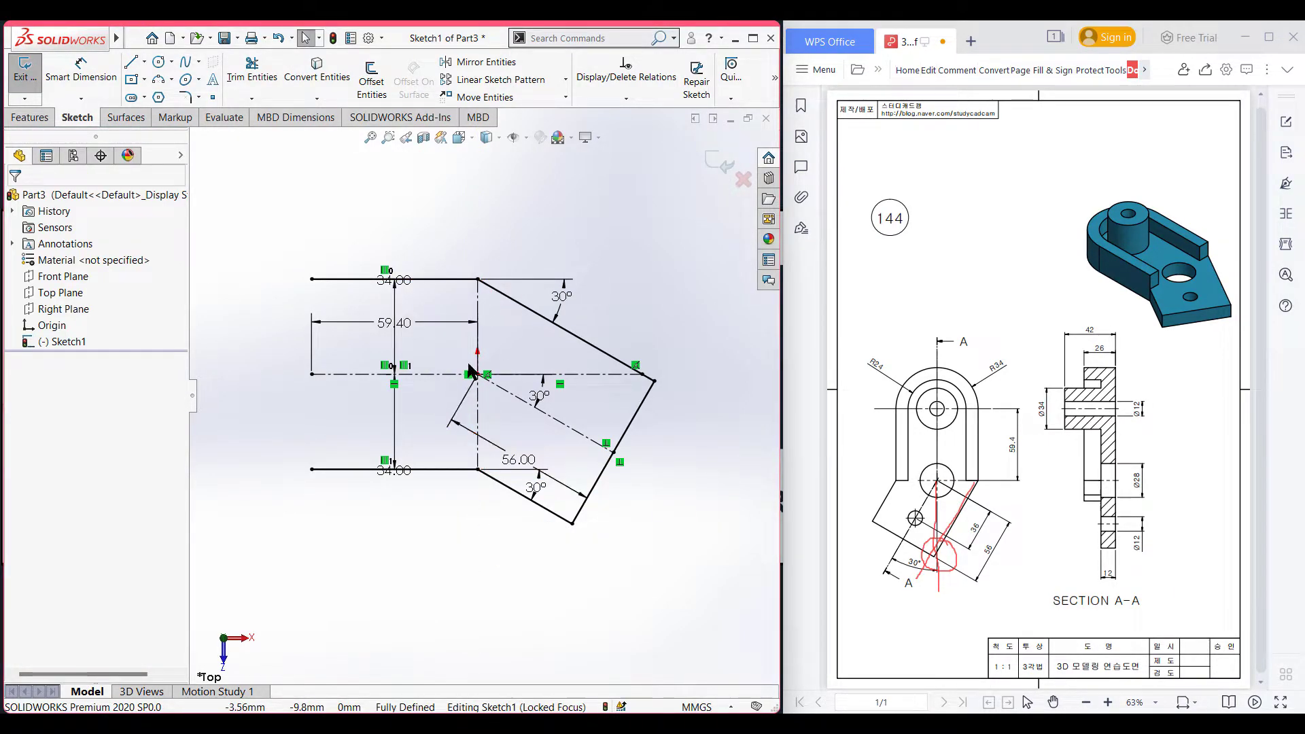
# Step: Sketch a circle at the left end's midpoint through the top endpoint and trim its right half
pyautogui.moveTo(896, 480); pyautogui.dragTo(980, 479)
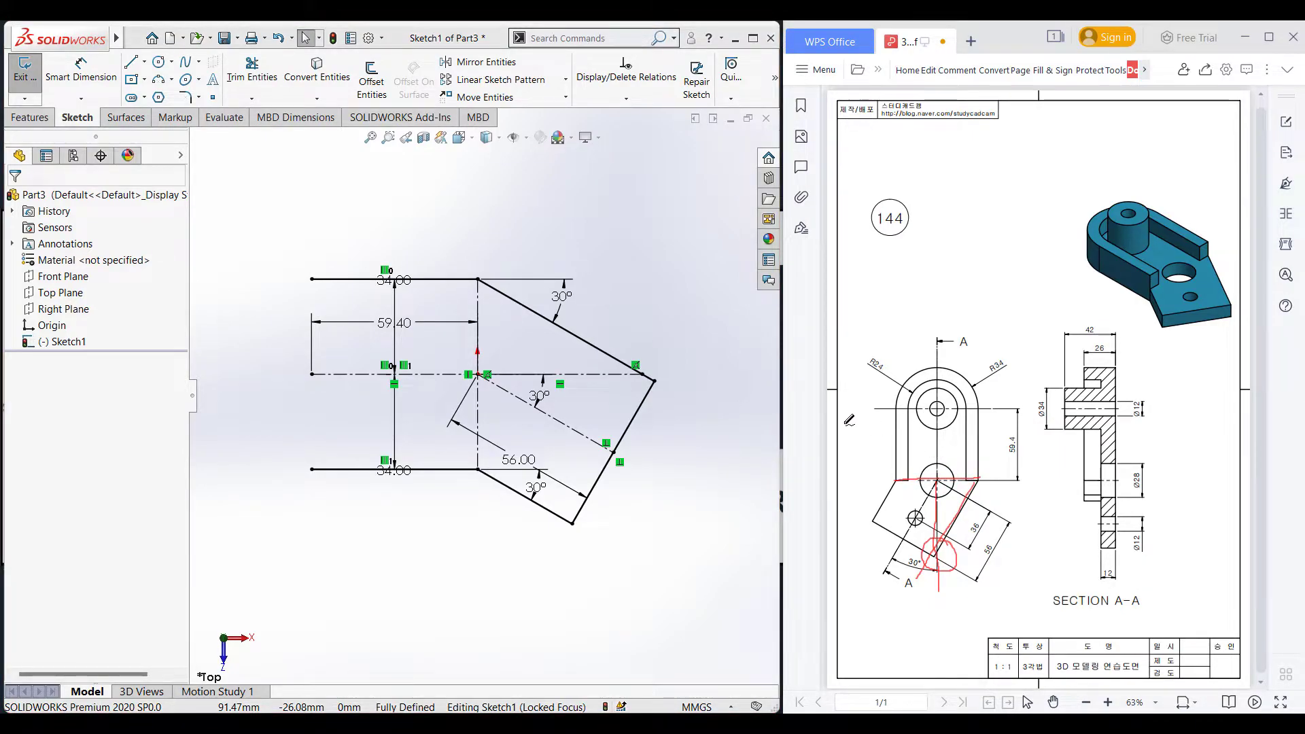
pyautogui.click(161, 61)
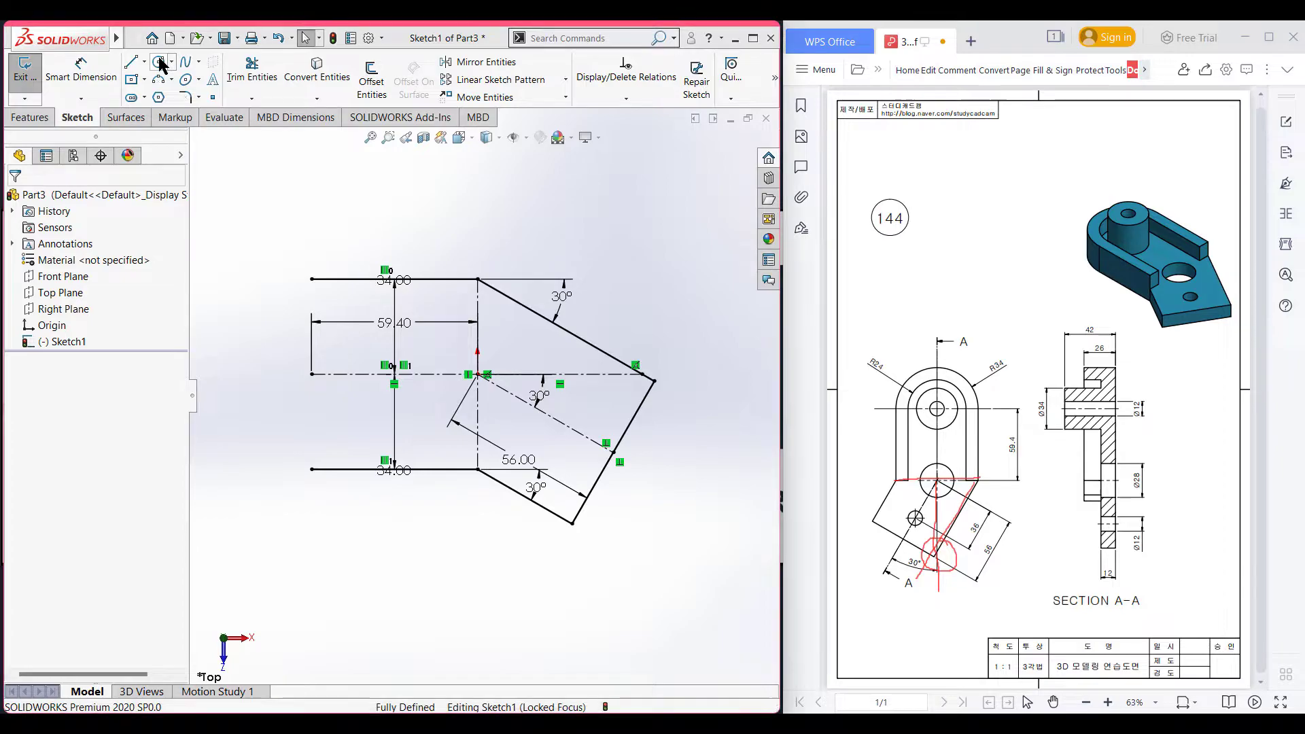
pyautogui.click(311, 374)
pyautogui.click(312, 280)
pyautogui.moveTo(366, 230); pyautogui.dragTo(335, 288, button='right')
pyautogui.moveTo(344, 307)
pyautogui.mouseDown()
pyautogui.moveTo(375, 301)
pyautogui.moveTo(399, 442)
pyautogui.moveTo(359, 433)
pyautogui.moveTo(419, 438)
pyautogui.mouseUp()
pyautogui.click(17, 202)
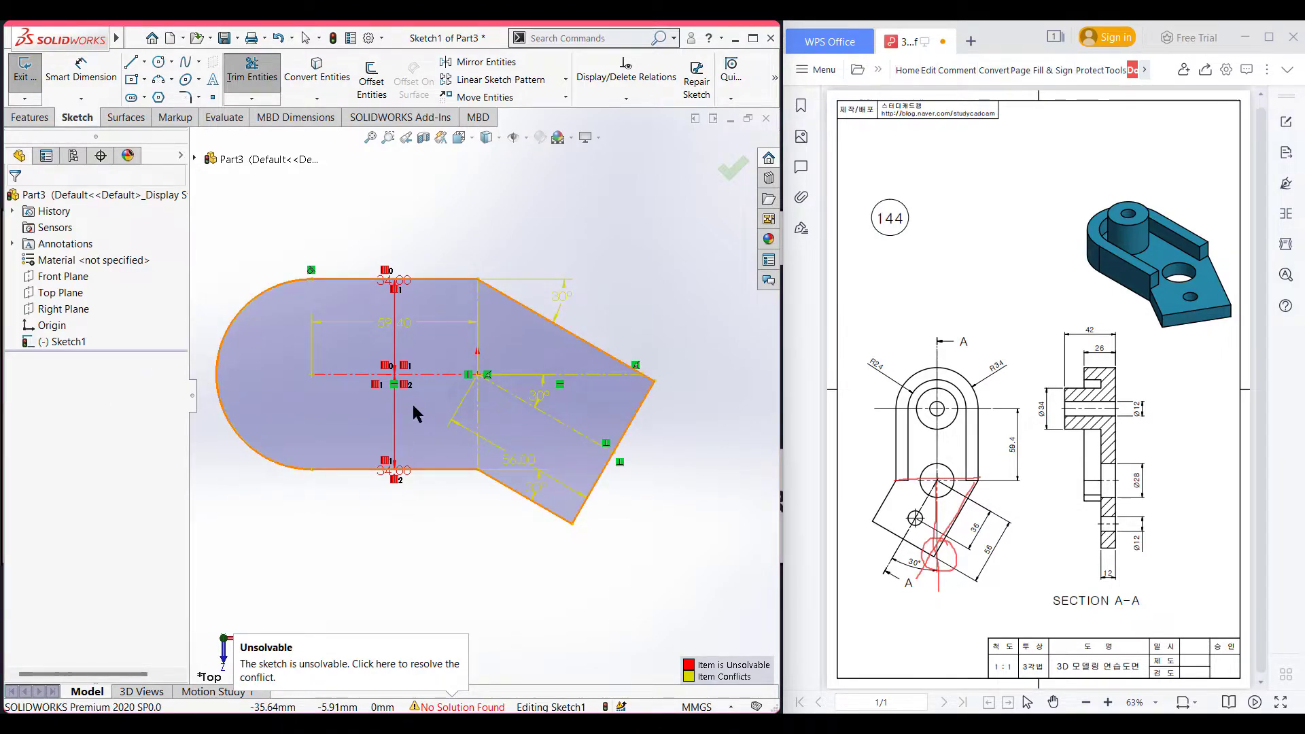
# Step: Delete the conflicting lower 34 mm dimension
pyautogui.click(397, 469)
pyautogui.rightClick(396, 469)
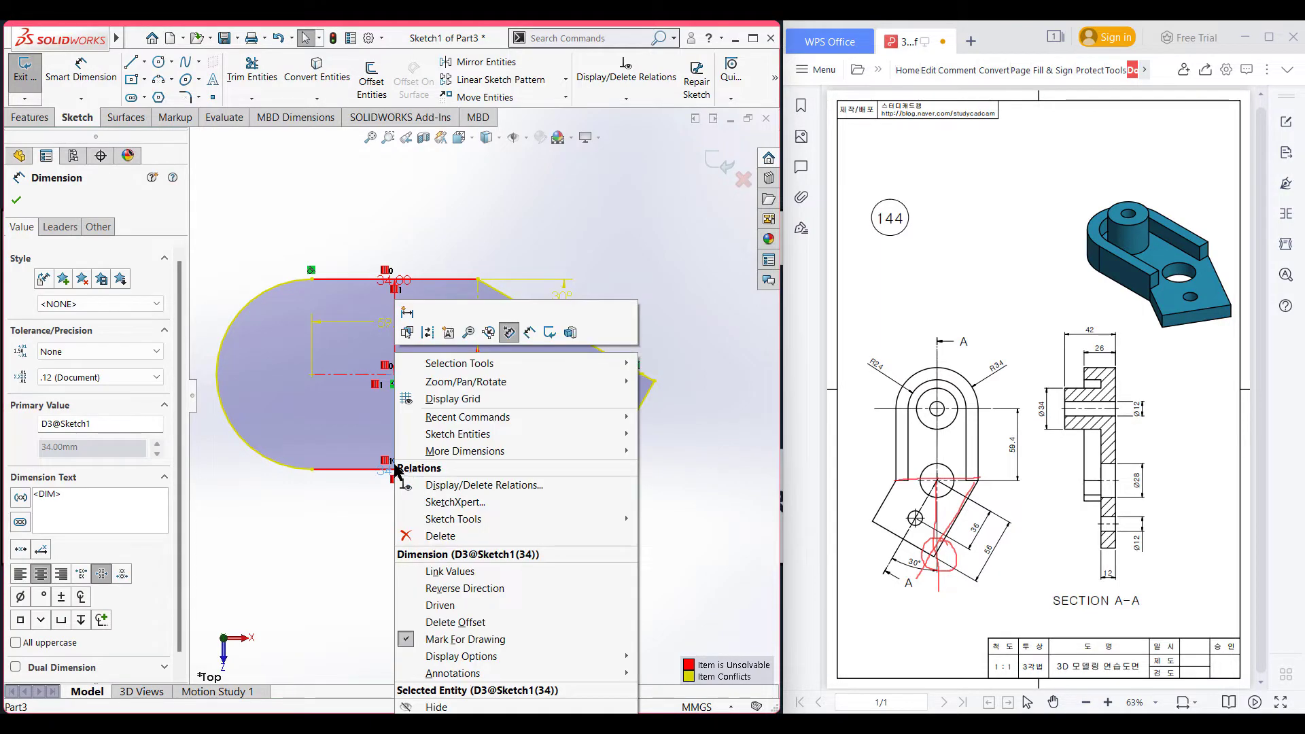
pyautogui.click(466, 534)
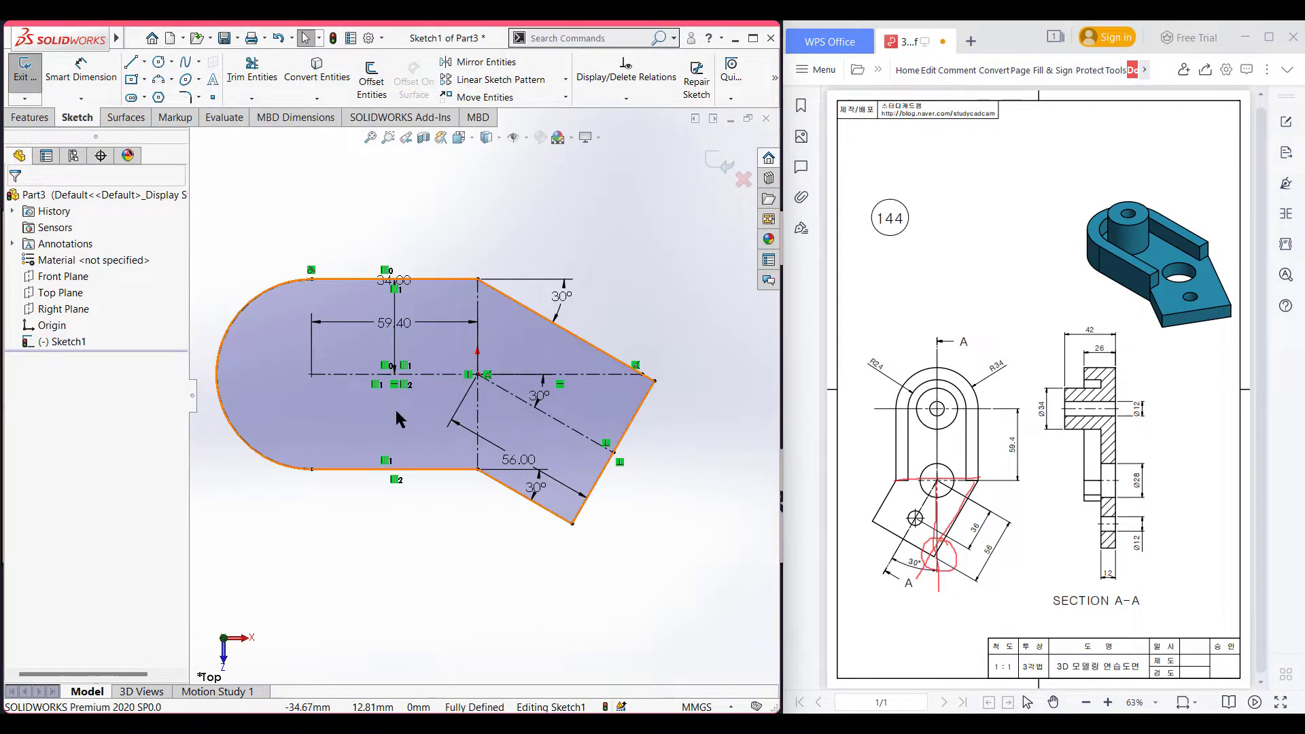
# Step: Mark the lower hole and its Ø28 and Ø12 dimensions on the drawing, then erase the marks
pyautogui.moveTo(1001, 483); pyautogui.dragTo(1017, 514)
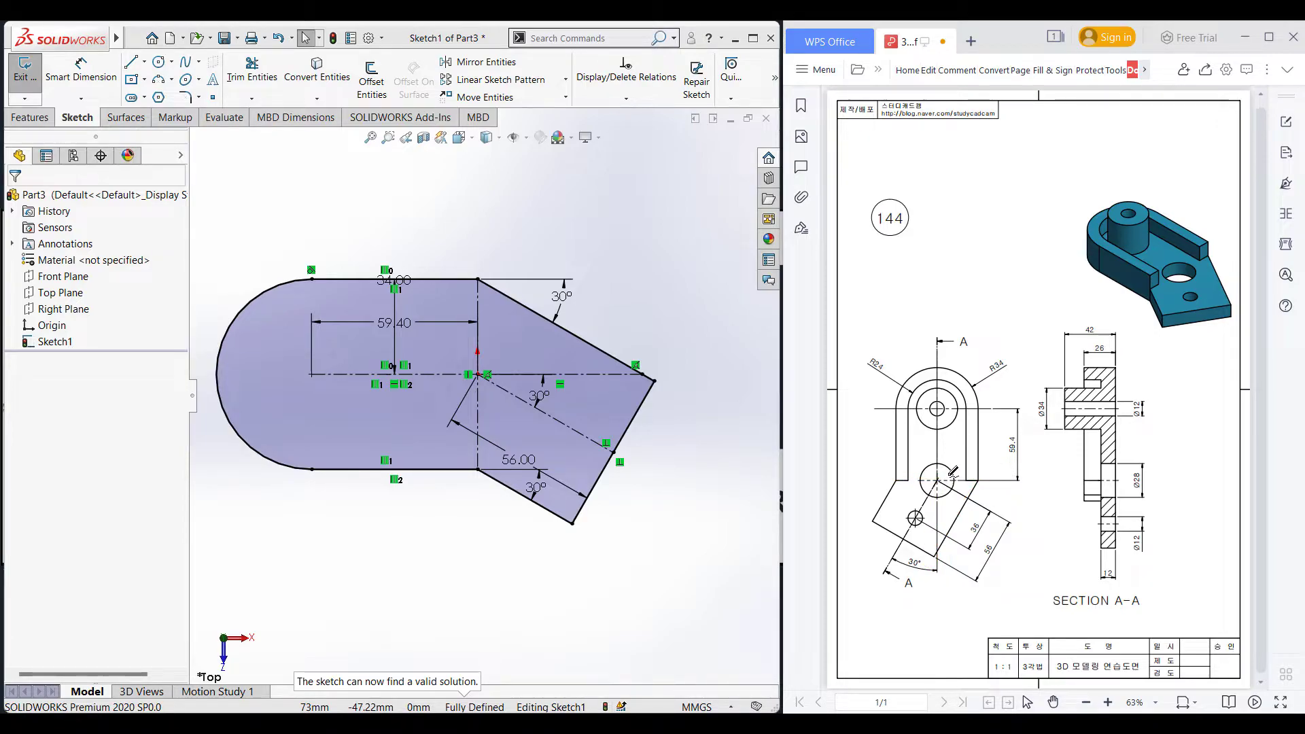
pyautogui.moveTo(954, 485); pyautogui.dragTo(926, 507)
pyautogui.moveTo(1149, 458); pyautogui.dragTo(1141, 490)
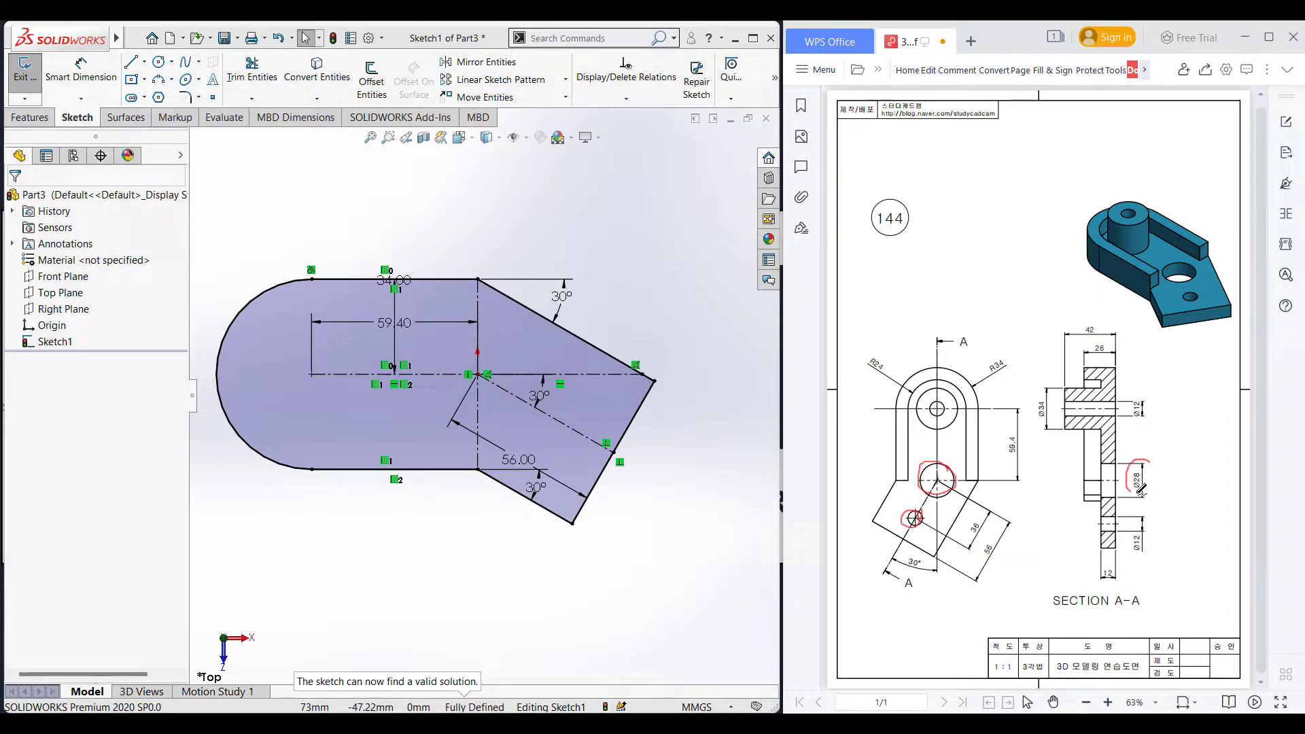
pyautogui.moveTo(1166, 534); pyautogui.dragTo(1154, 527)
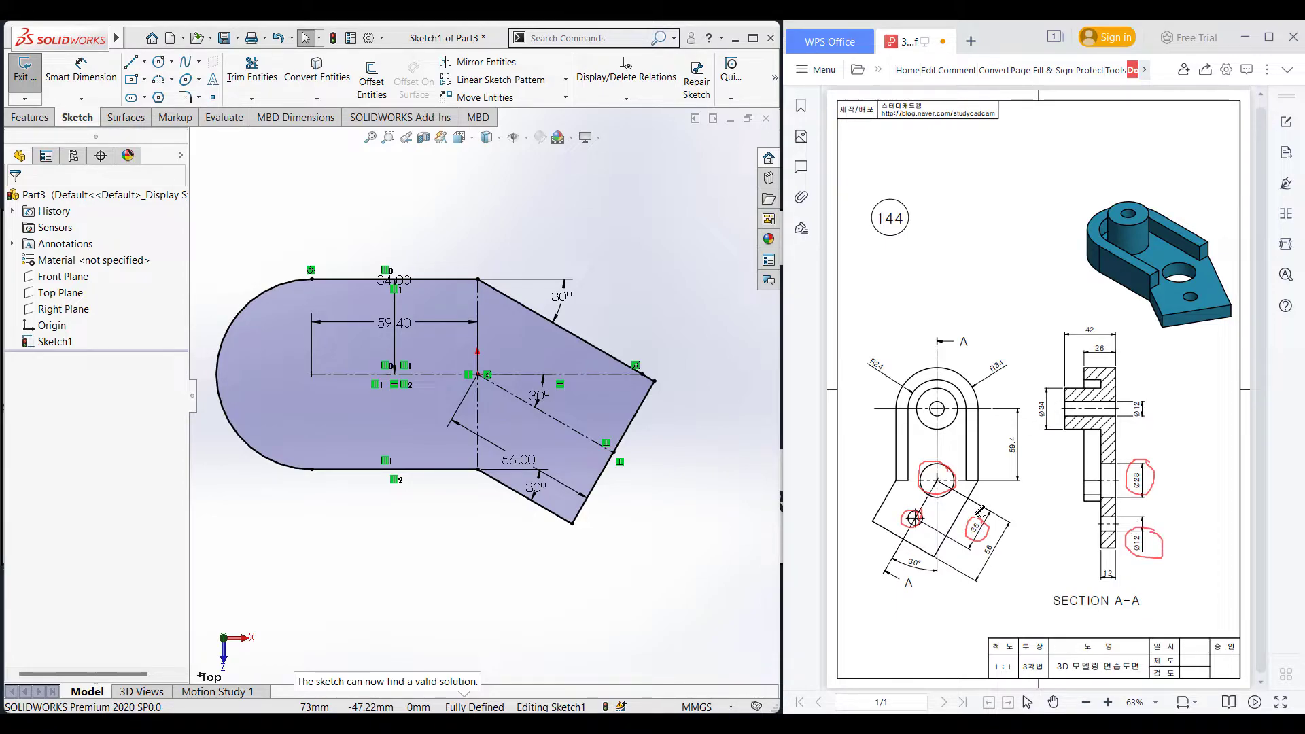
pyautogui.press('e')
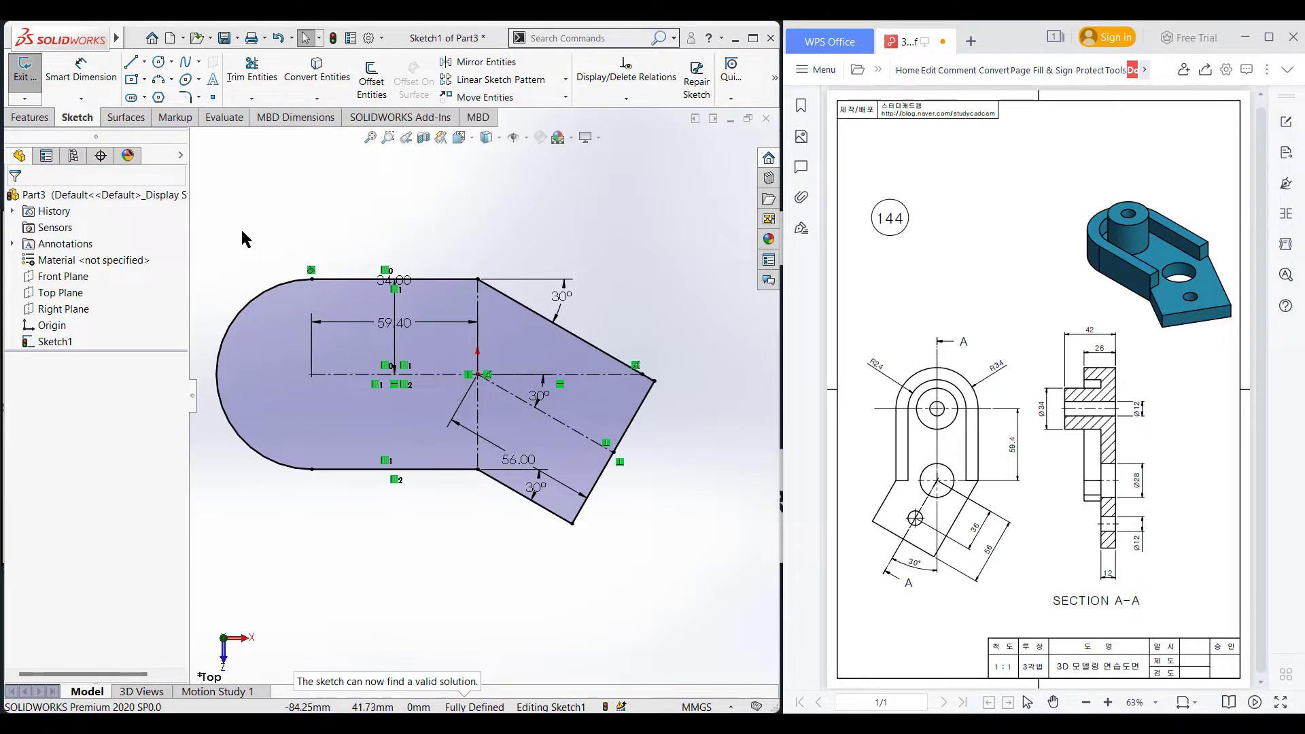
# Step: Sketch a Ø28 circle at the arm's pivot and a Ø12 circle near the arm's end
pyautogui.click(487, 378)
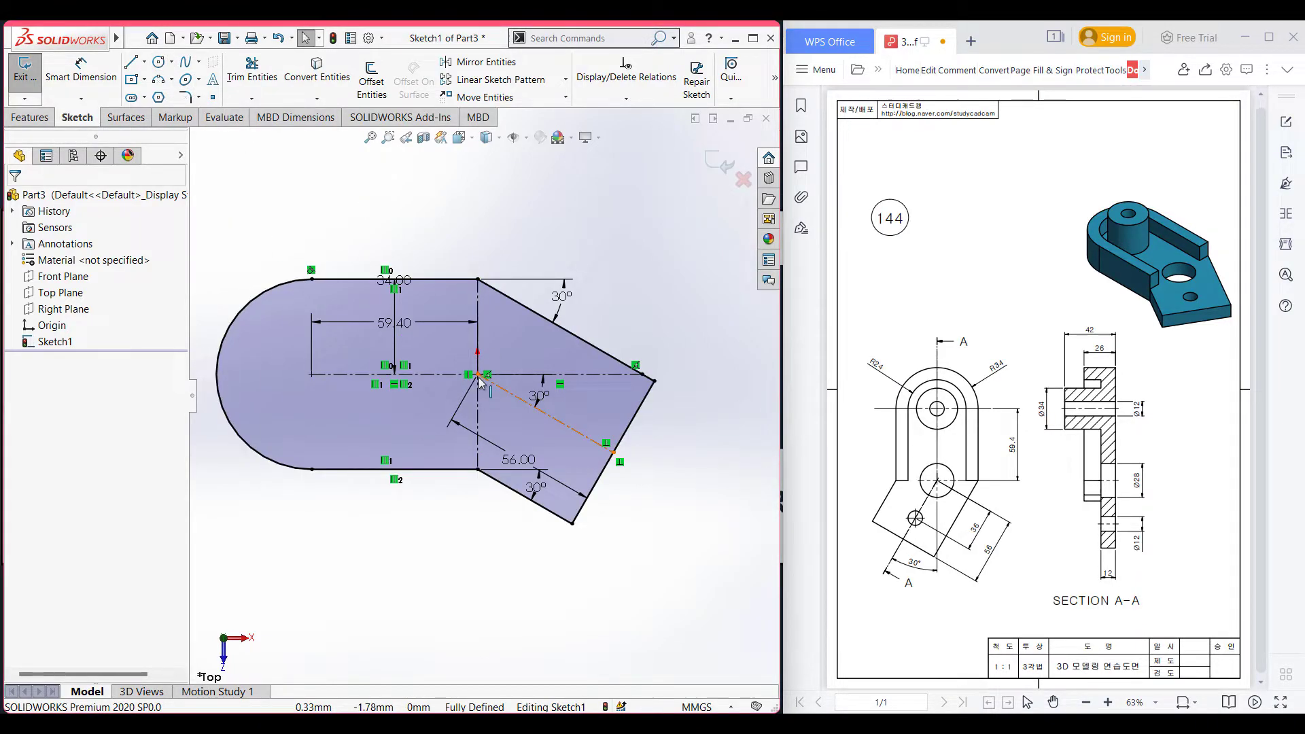
pyautogui.click(158, 61)
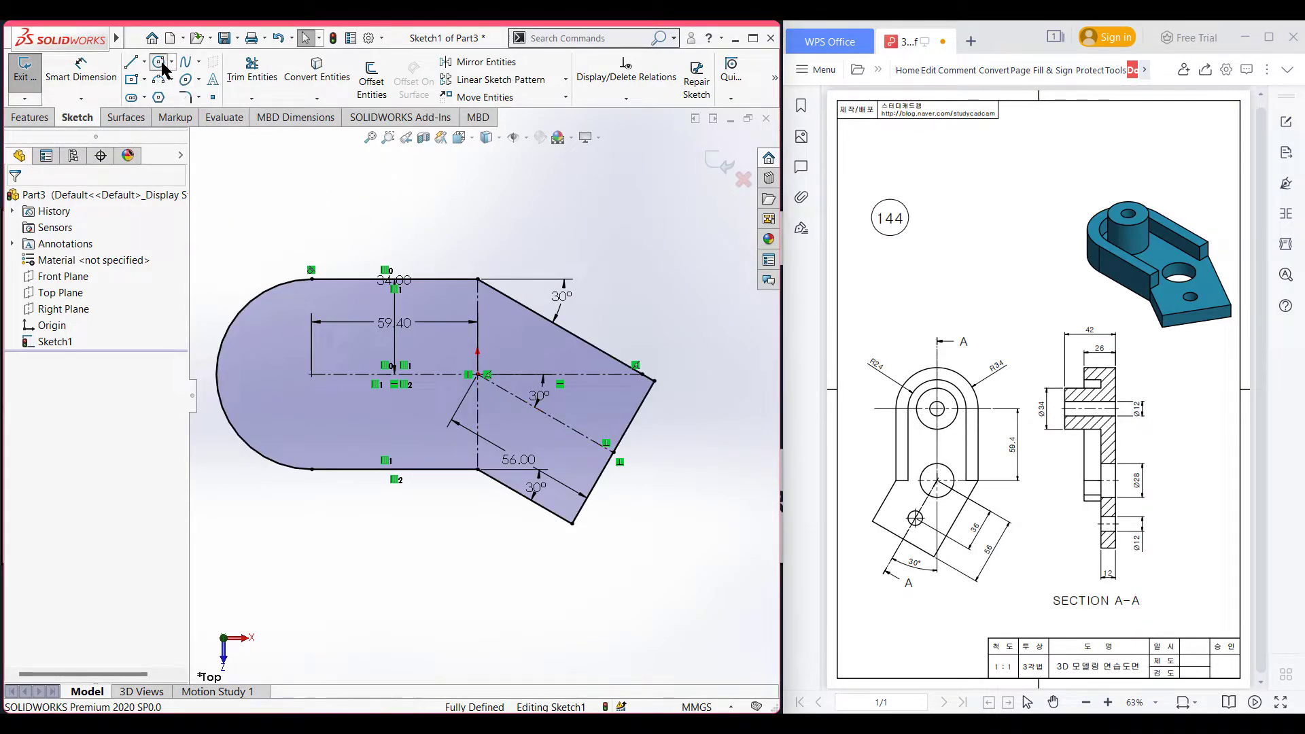
pyautogui.click(478, 374)
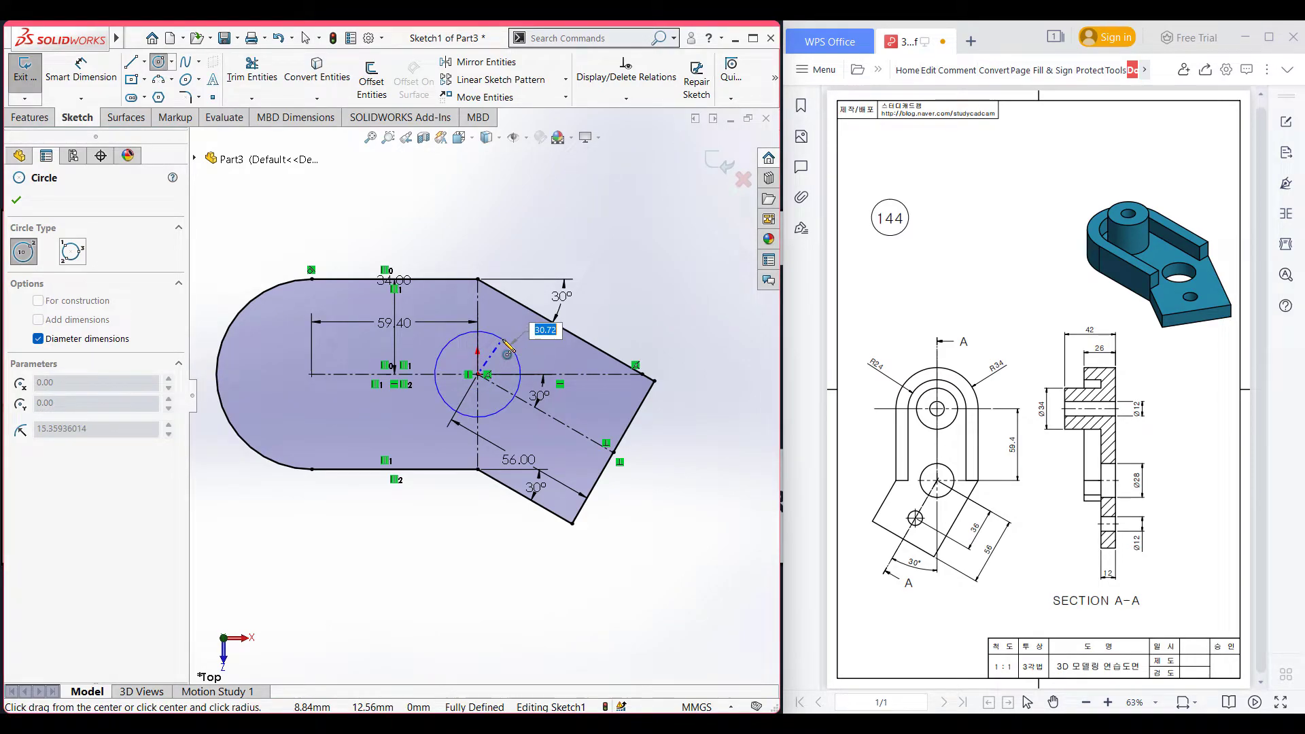
pyautogui.press('Return')
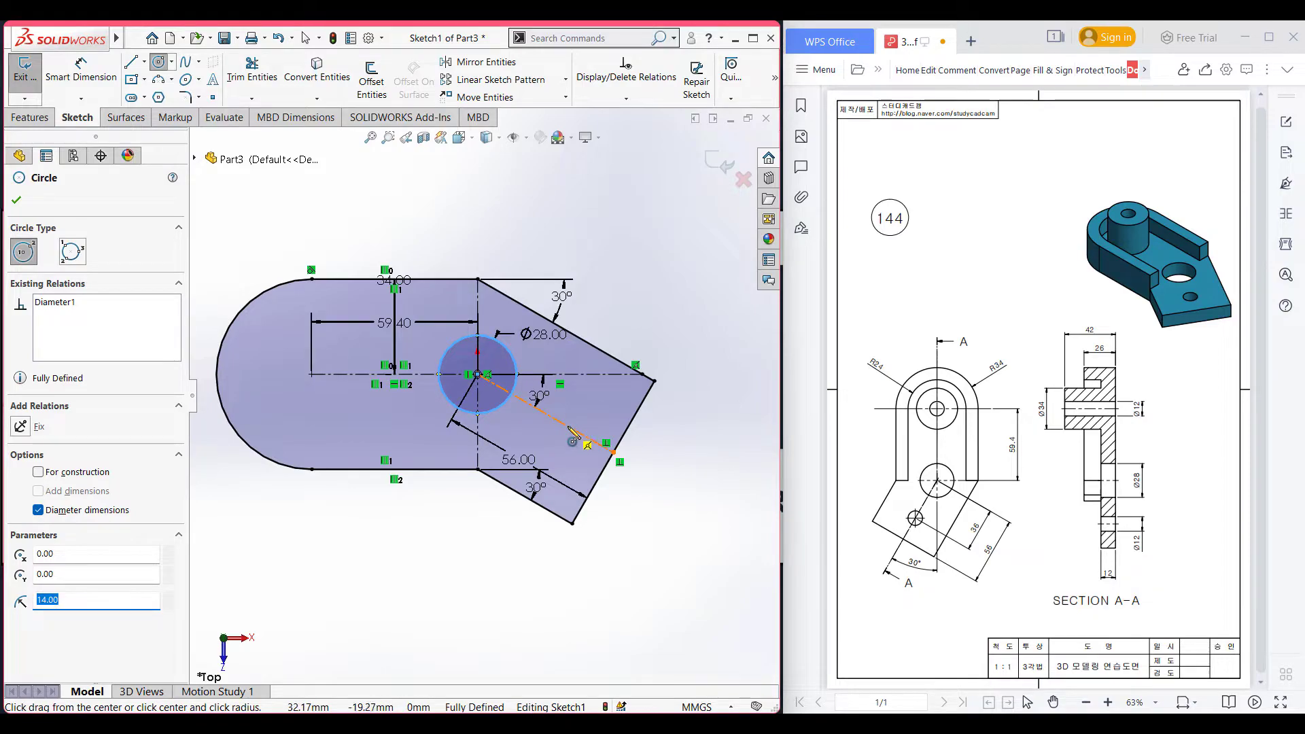
pyautogui.click(568, 427)
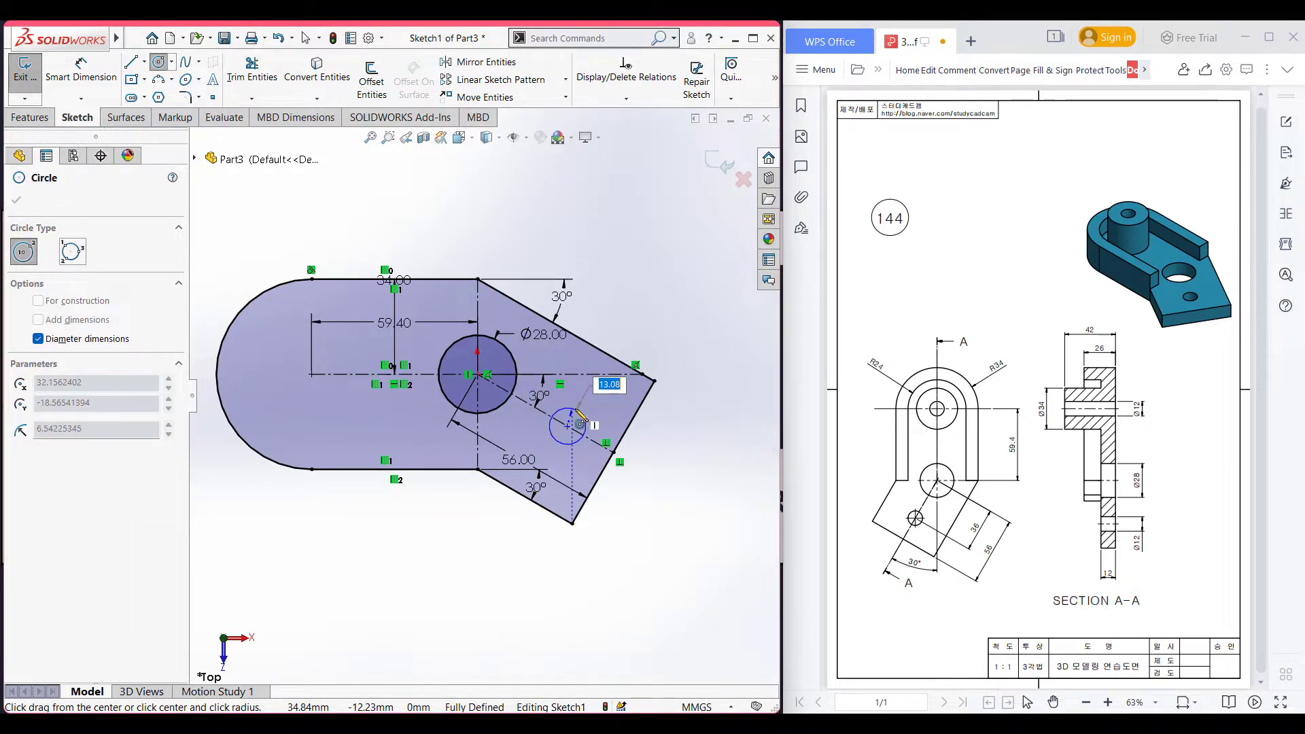
pyautogui.write('12')
pyautogui.press('Return')
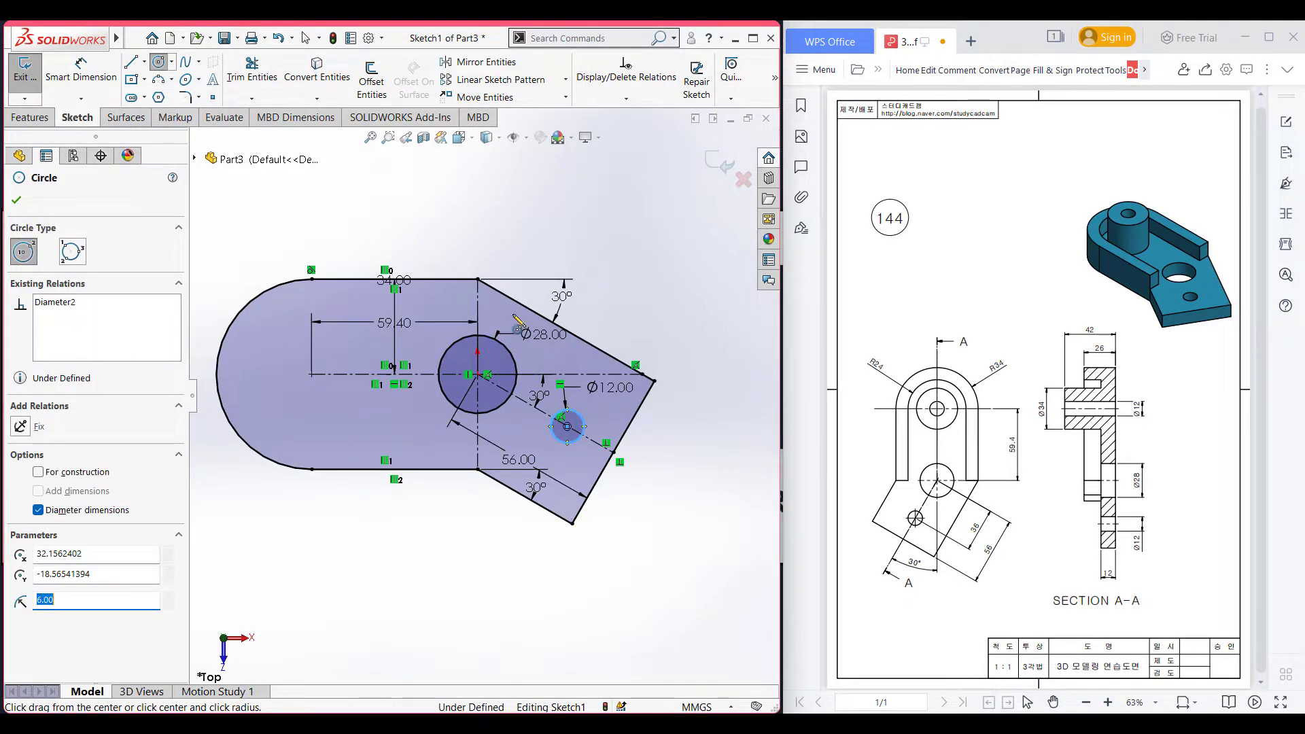
# Step: Dimension the two circle centres 36 mm apart and switch to isometric view
pyautogui.click(76, 66)
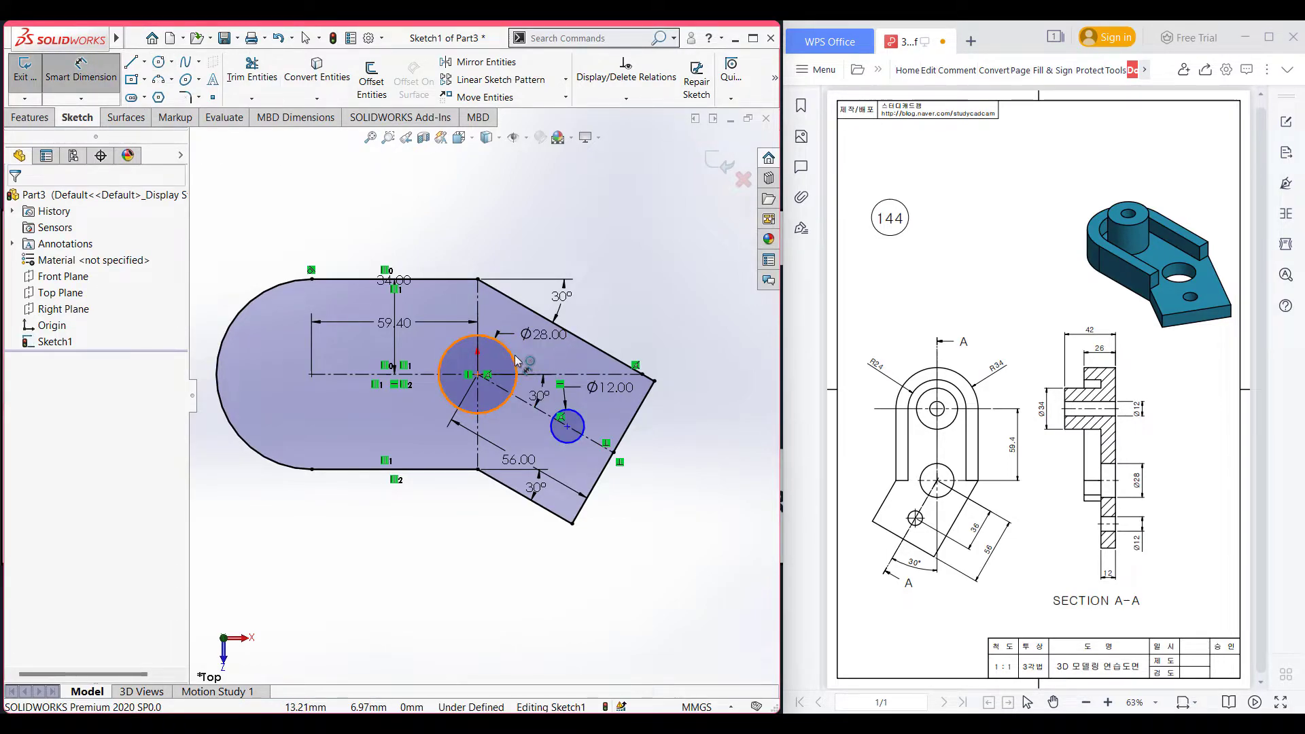
pyautogui.click(517, 365)
pyautogui.click(578, 418)
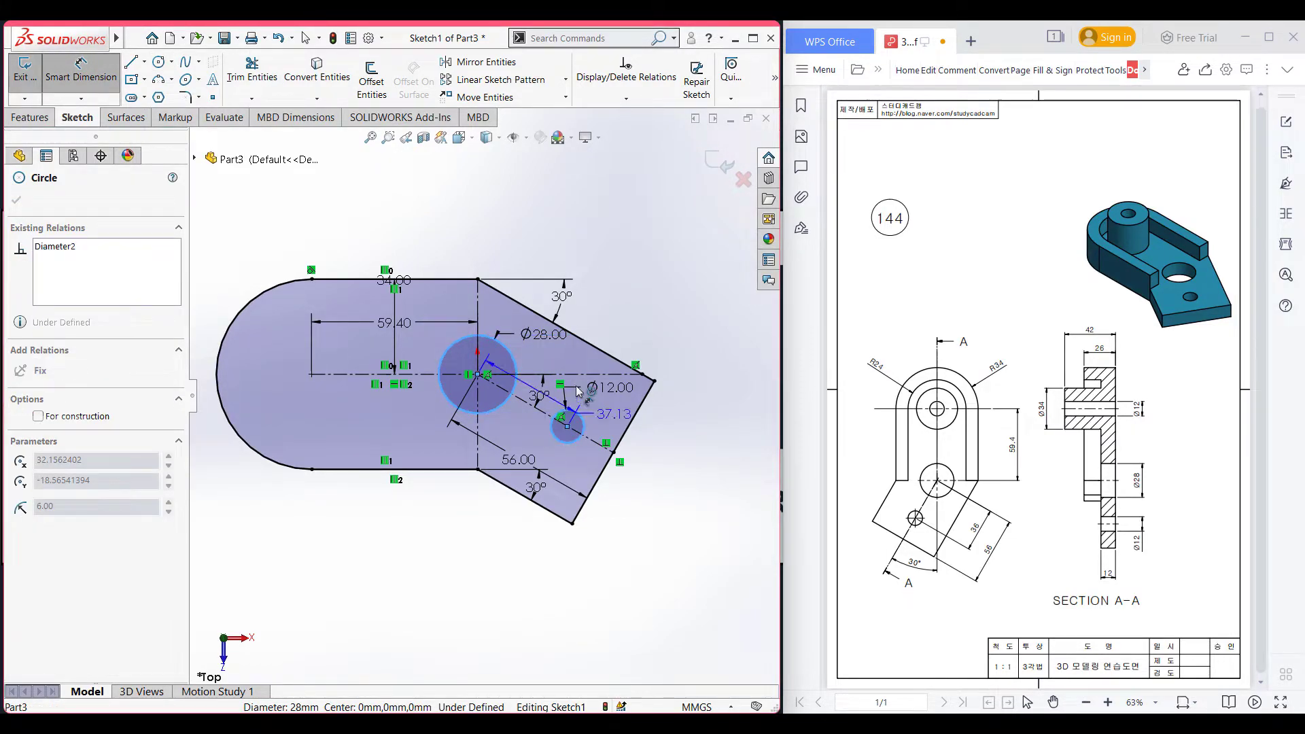
pyautogui.click(594, 319)
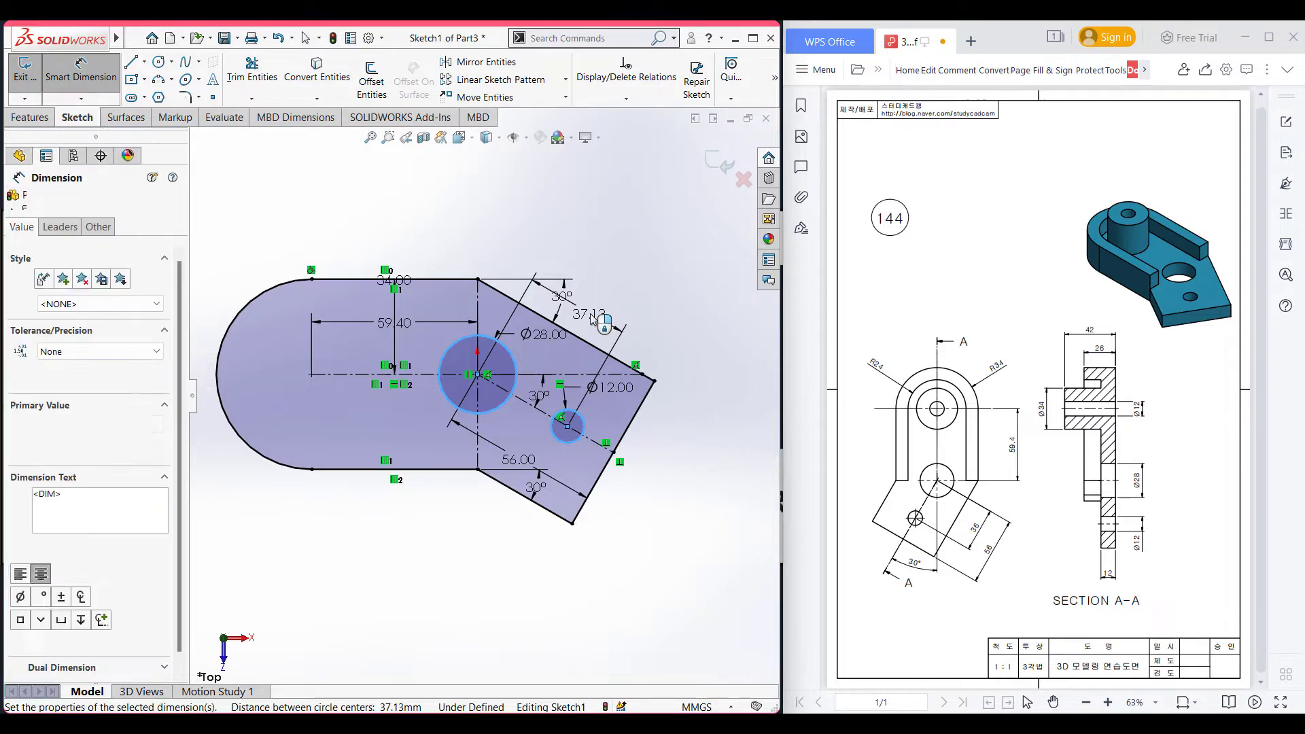
pyautogui.press('Return')
pyautogui.write('36')
pyautogui.press('Return')
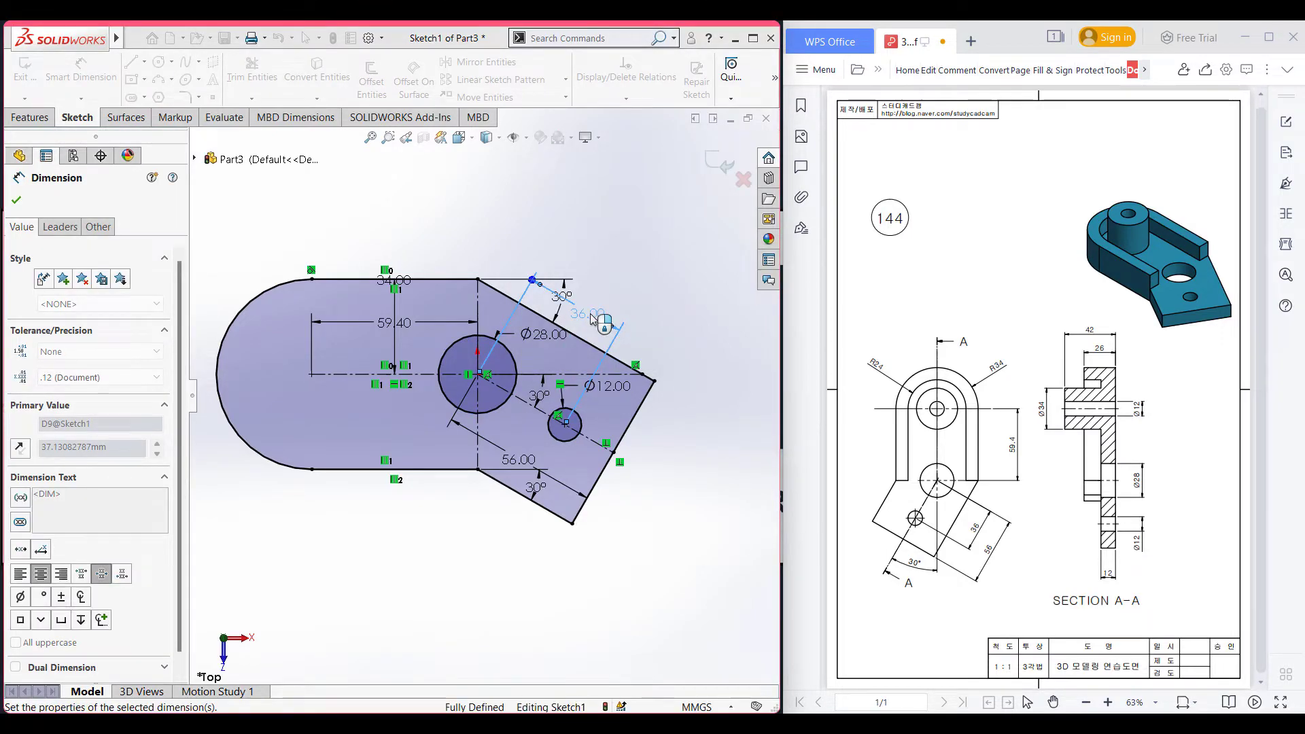
pyautogui.press('Escape')
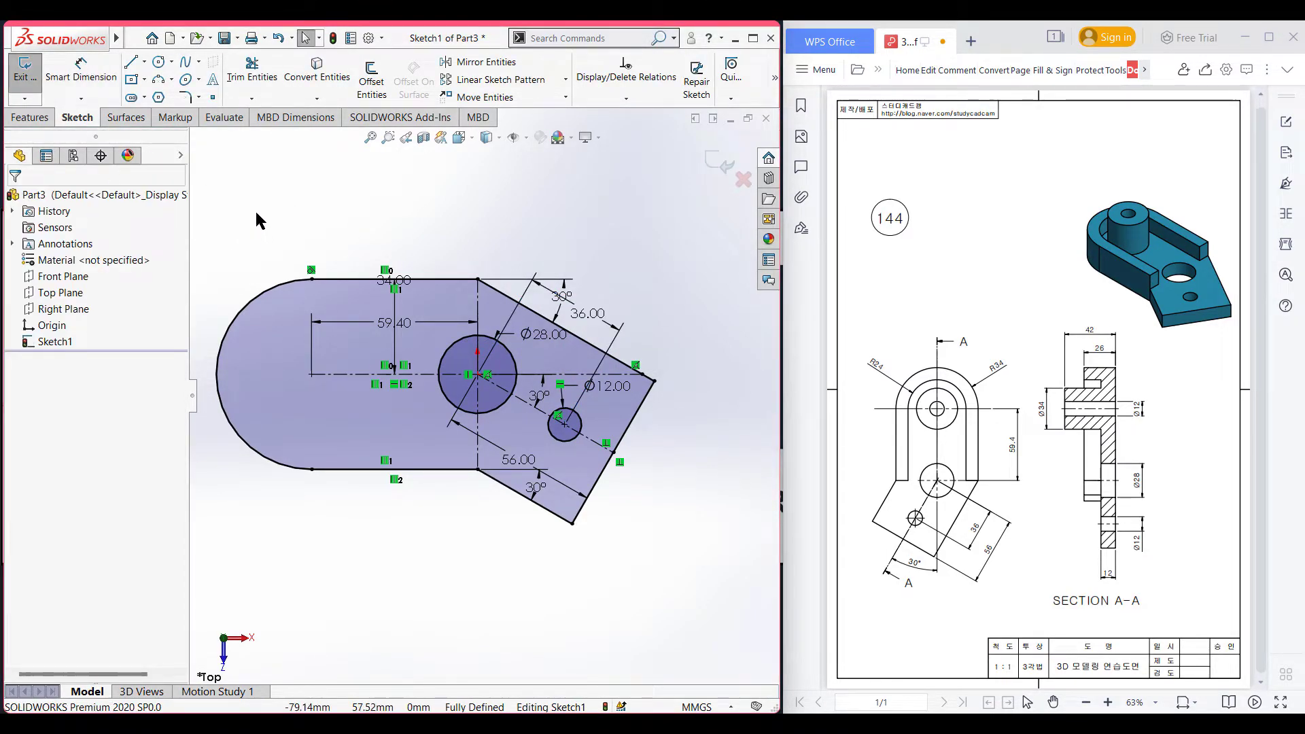
pyautogui.hotkey('ctrl', '7')
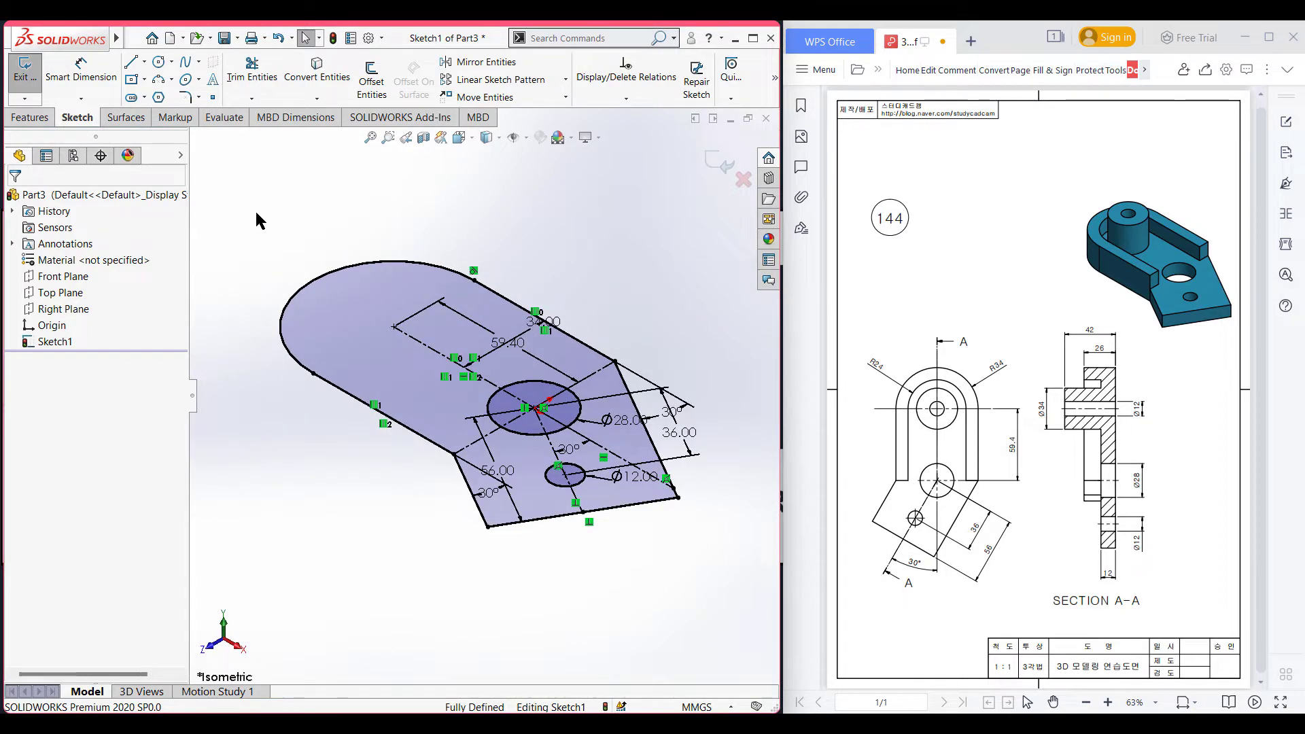
# Step: Extrude the base sketch 12 mm deep into a solid plate with the Ø28 and Ø12 holes
pyautogui.click(32, 117)
pyautogui.click(31, 95)
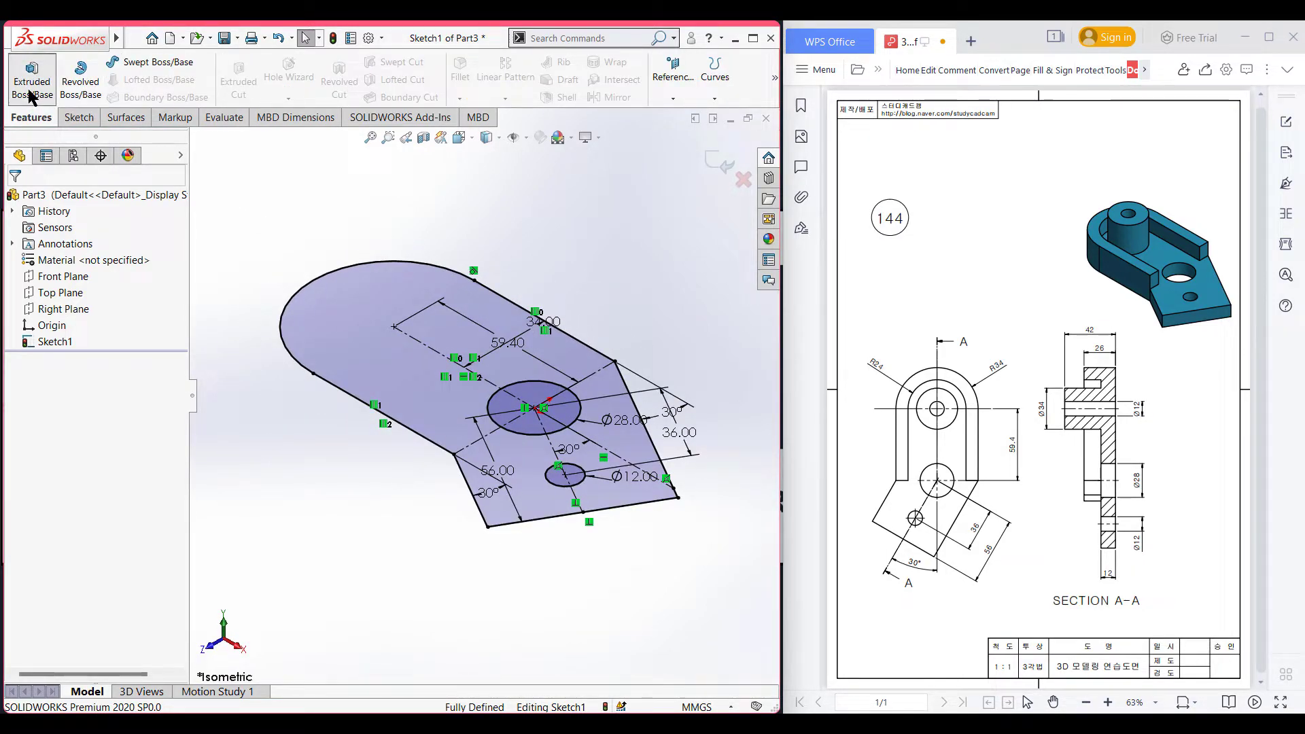
pyautogui.moveTo(1128, 562)
pyautogui.mouseDown()
pyautogui.moveTo(1103, 589)
pyautogui.moveTo(1122, 566)
pyautogui.mouseUp()
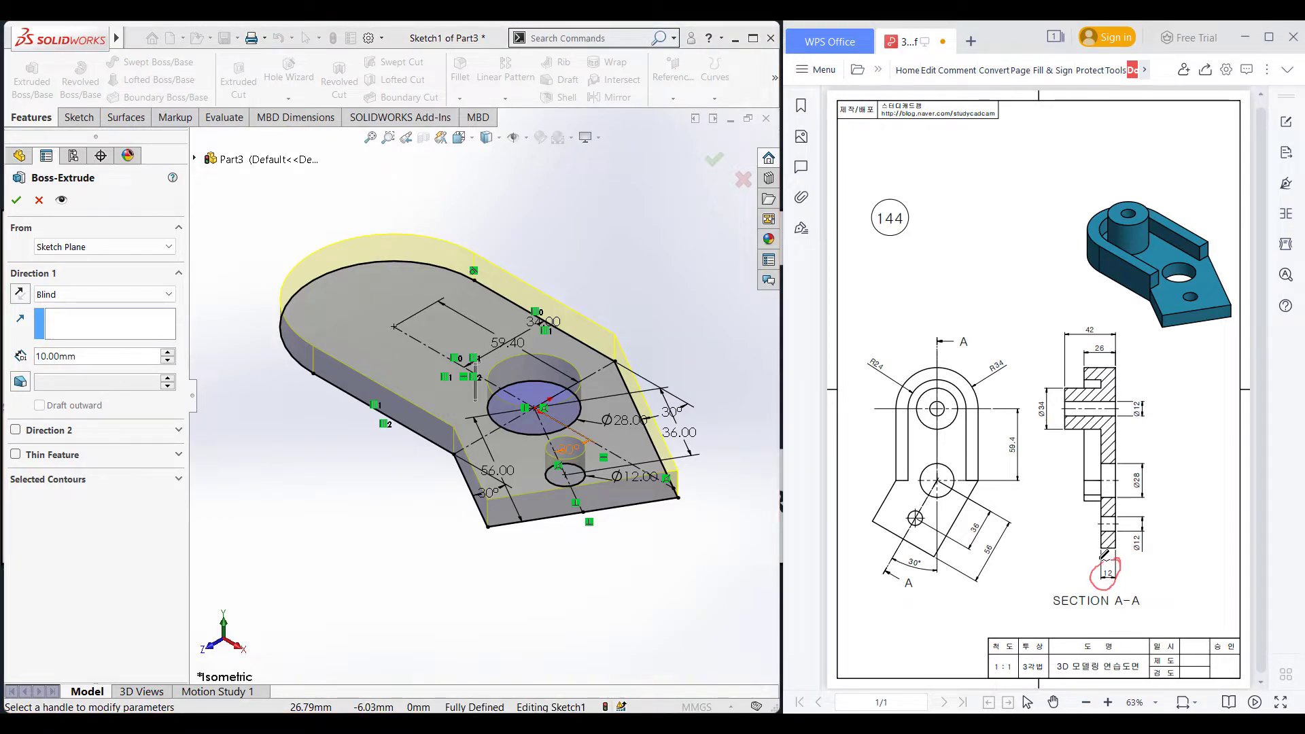
pyautogui.click(83, 352)
pyautogui.write('12')
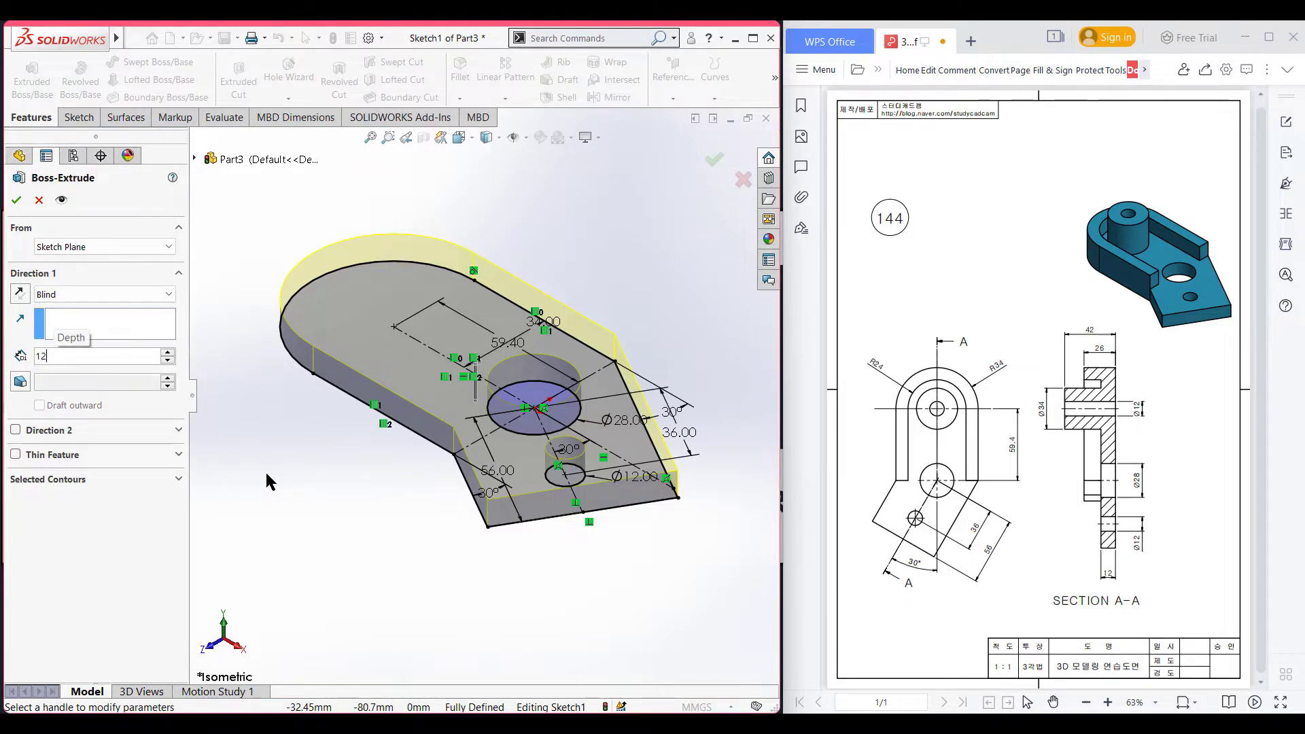
pyautogui.press('Return')
pyautogui.click(16, 200)
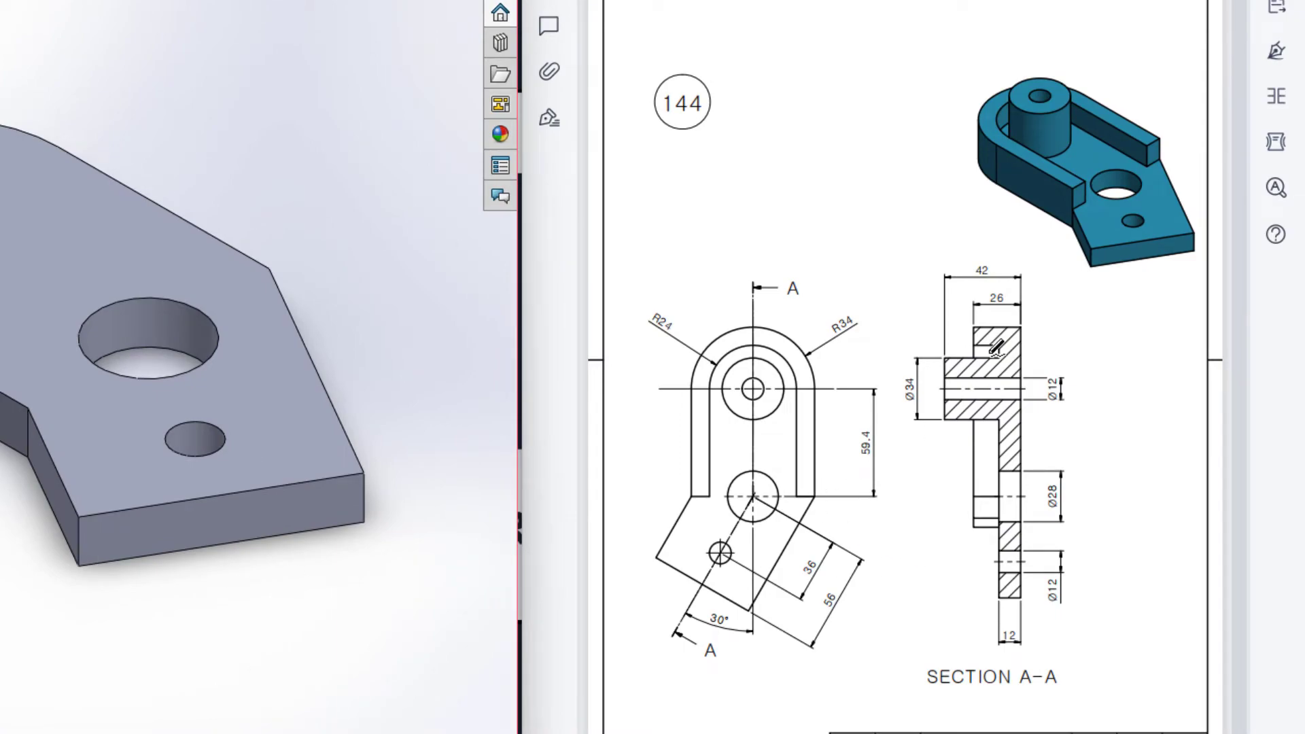
# Step: Mark in red the Section A-A top, the wall's outer and slot's inner edges, and R24
pyautogui.moveTo(1023, 317)
pyautogui.mouseDown()
pyautogui.moveTo(984, 339)
pyautogui.moveTo(1024, 325)
pyautogui.mouseUp()
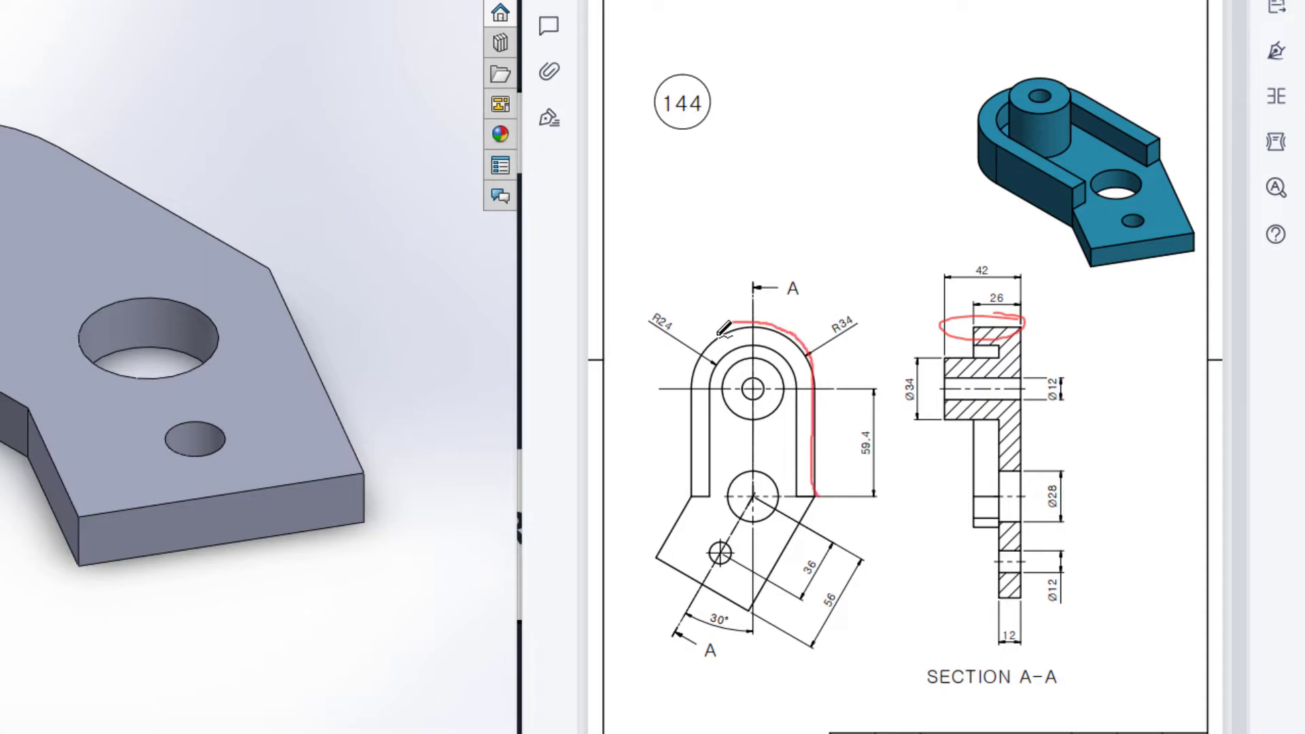
pyautogui.moveTo(690, 387)
pyautogui.mouseDown()
pyautogui.moveTo(683, 496)
pyautogui.moveTo(707, 463)
pyautogui.moveTo(717, 393)
pyautogui.mouseUp()
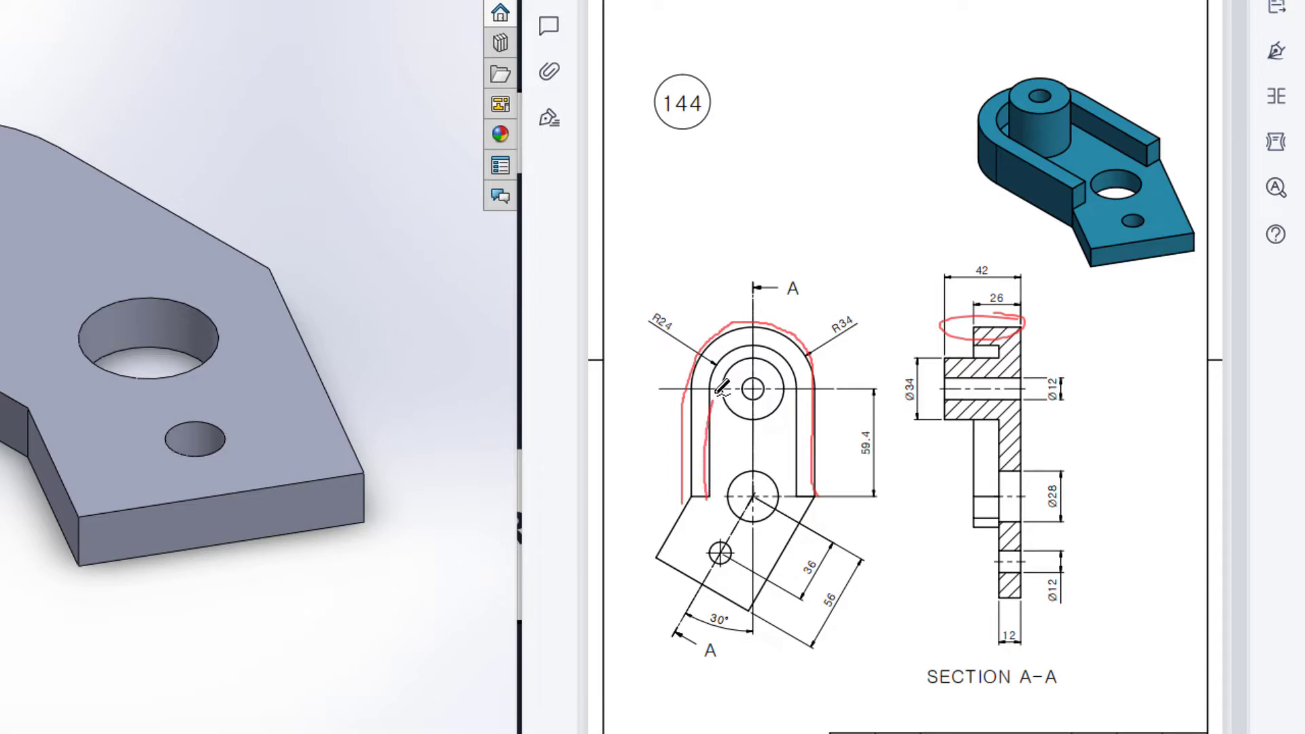
pyautogui.moveTo(803, 387); pyautogui.dragTo(806, 464)
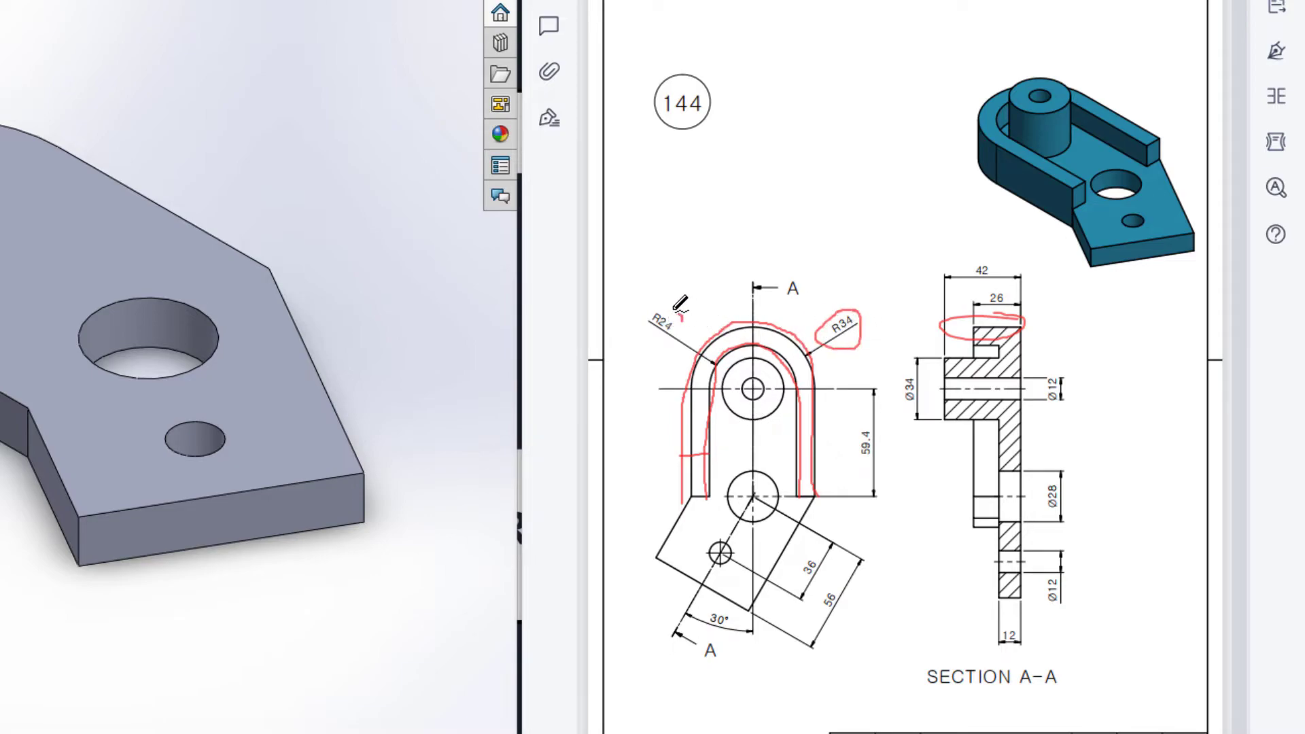
pyautogui.moveTo(645, 321); pyautogui.dragTo(685, 340)
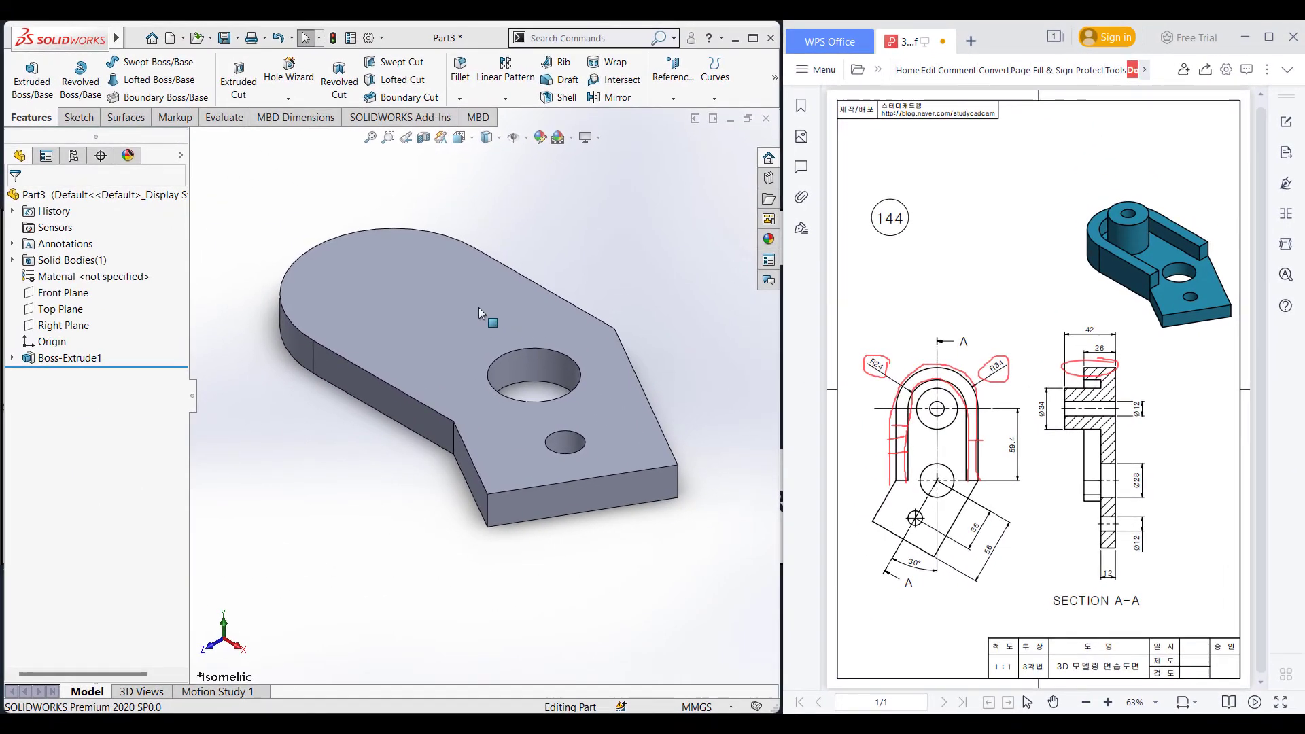
# Step: Start a sketch on the plate's top face and convert its rounded end arc and bottom edge
pyautogui.click(451, 295)
pyautogui.rightClick(451, 295)
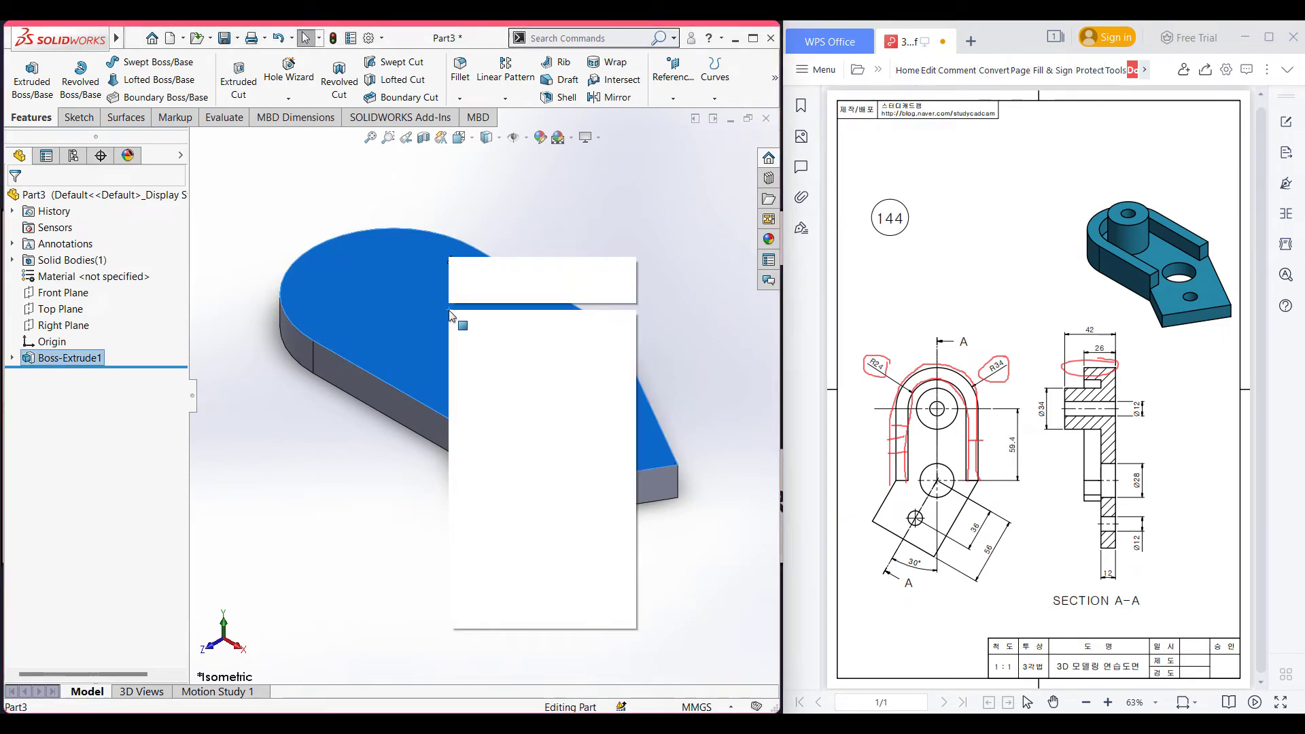
pyautogui.click(482, 290)
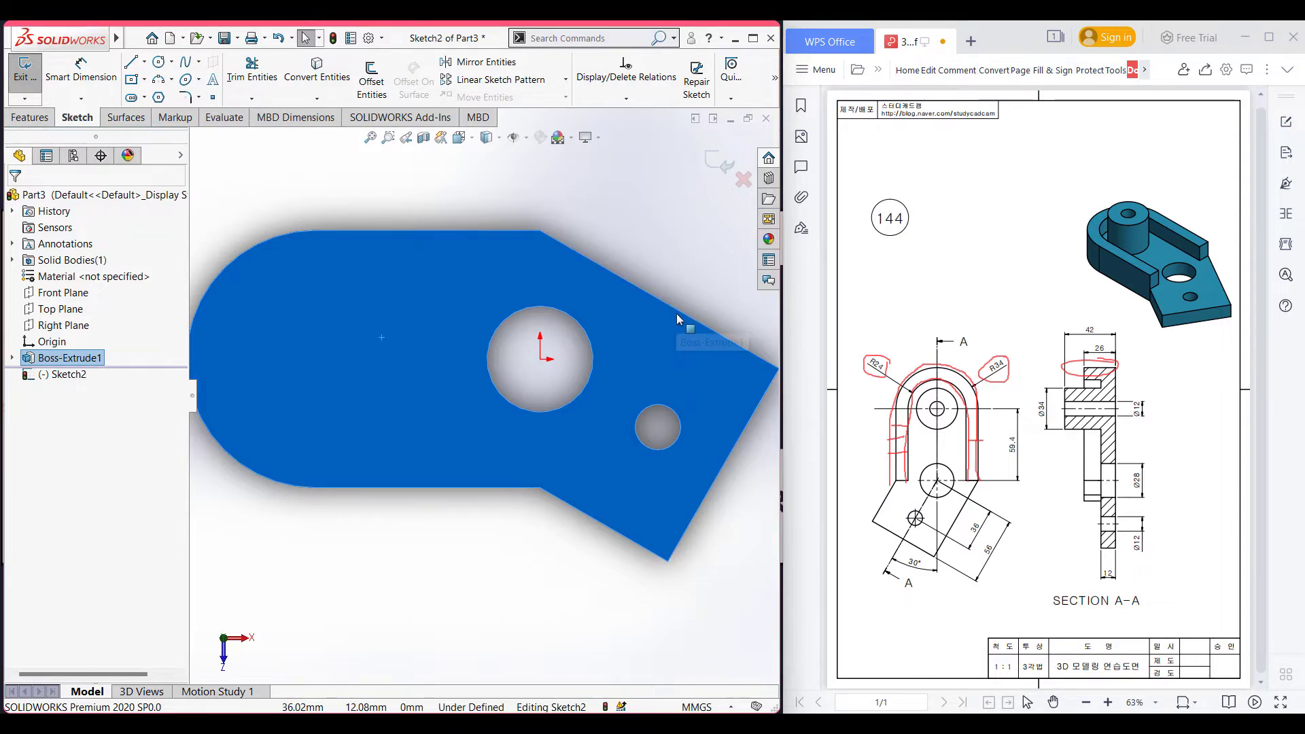
pyautogui.click(676, 313)
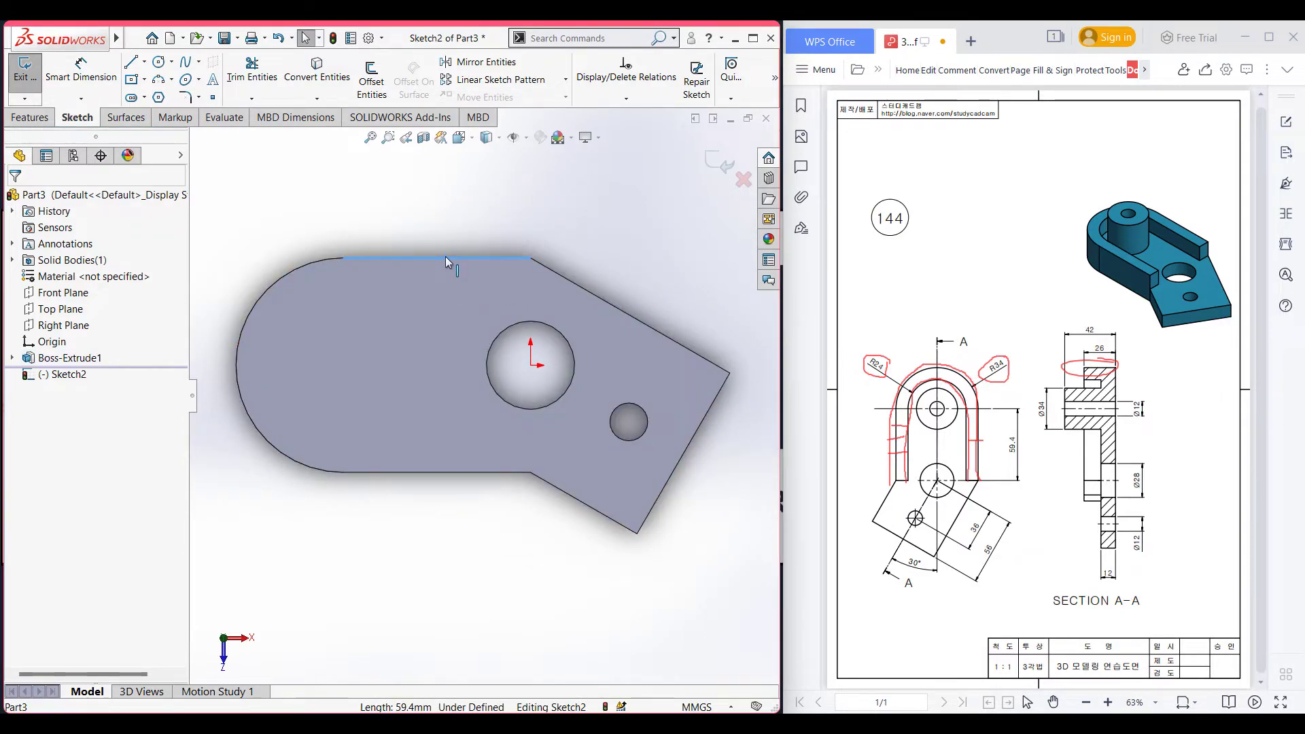
pyautogui.keyDown('ctrl'); pyautogui.click(308, 263); pyautogui.keyUp('ctrl')
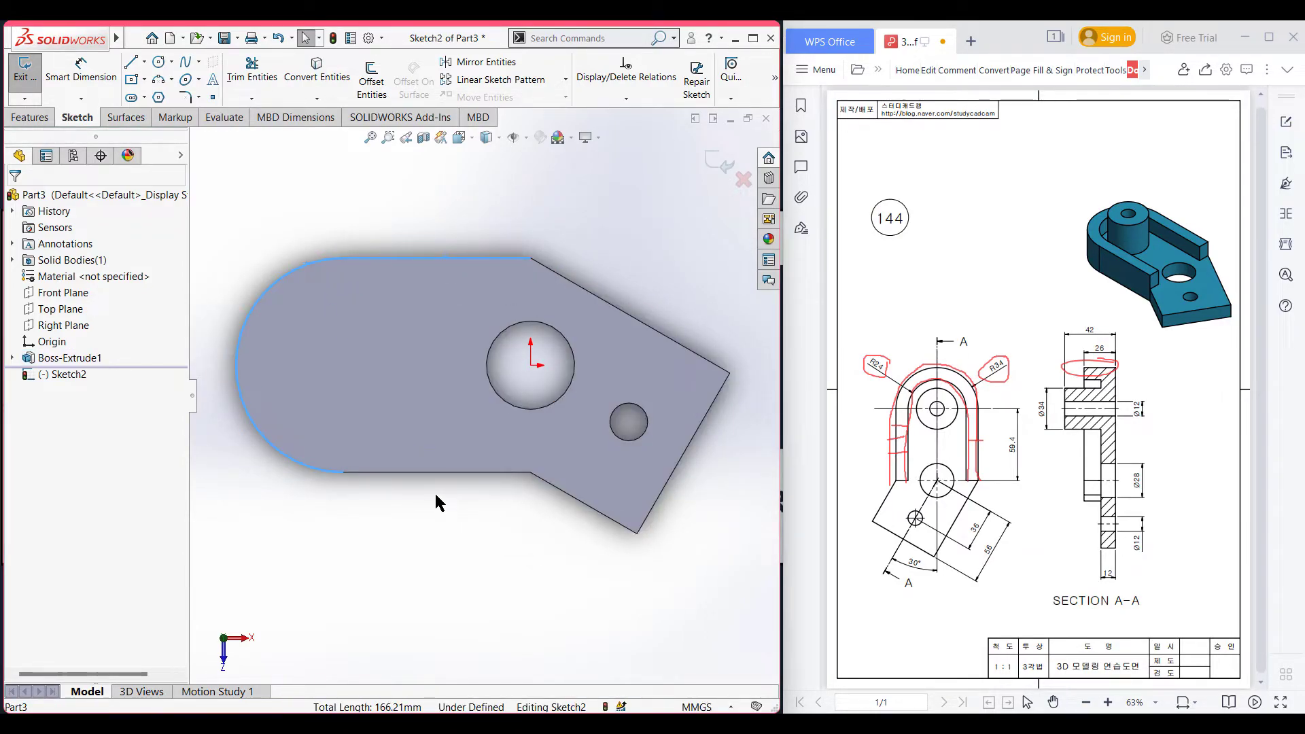
pyautogui.keyDown('ctrl'); pyautogui.click(421, 471); pyautogui.keyUp('ctrl')
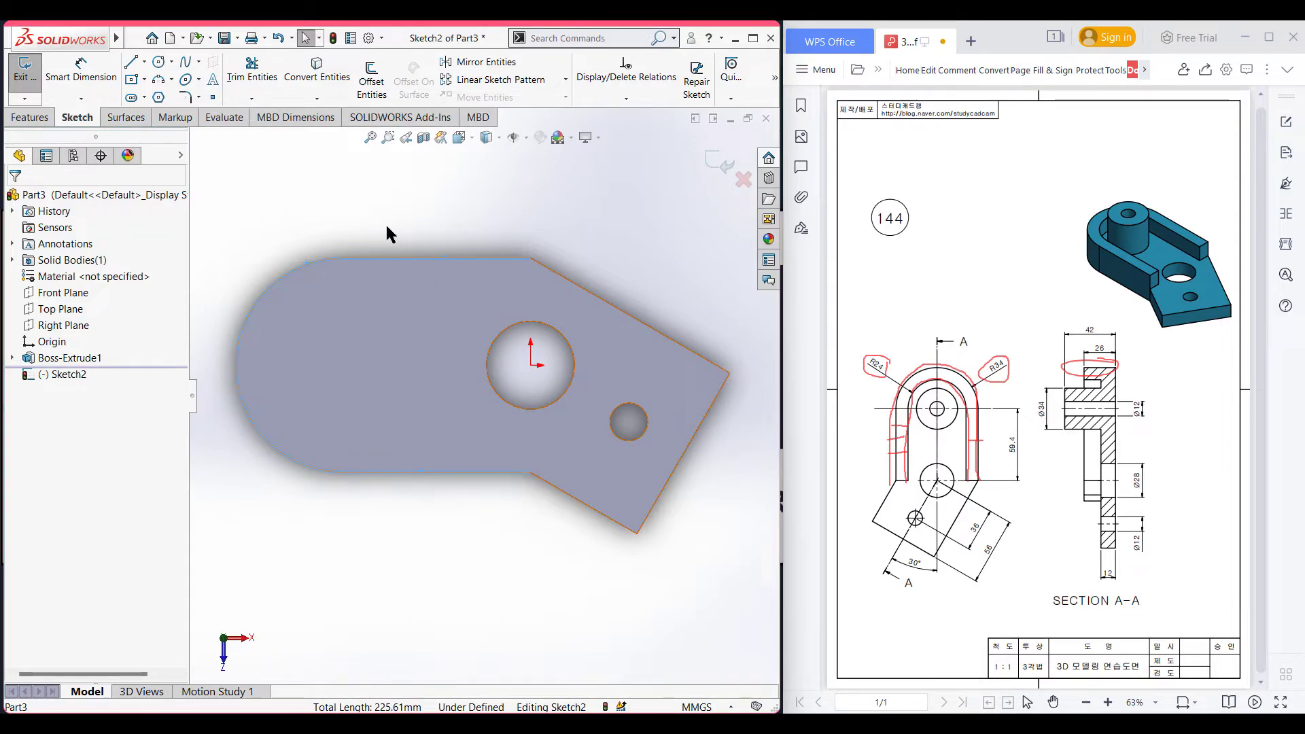
pyautogui.click(322, 81)
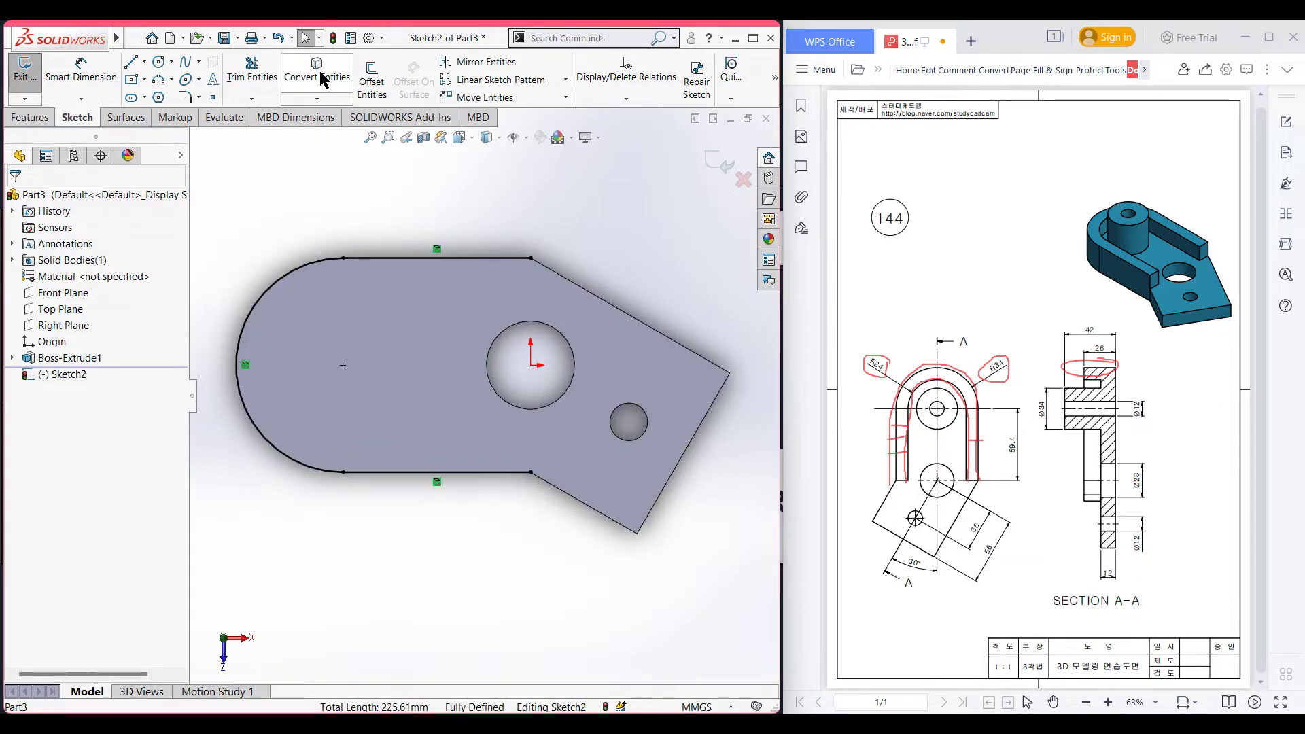
# Step: Offset the converted edges 34-24 (10 mm) inward with capped line ends to form the U profile
pyautogui.click(371, 83)
pyautogui.write('34-24')
pyautogui.press('Return')
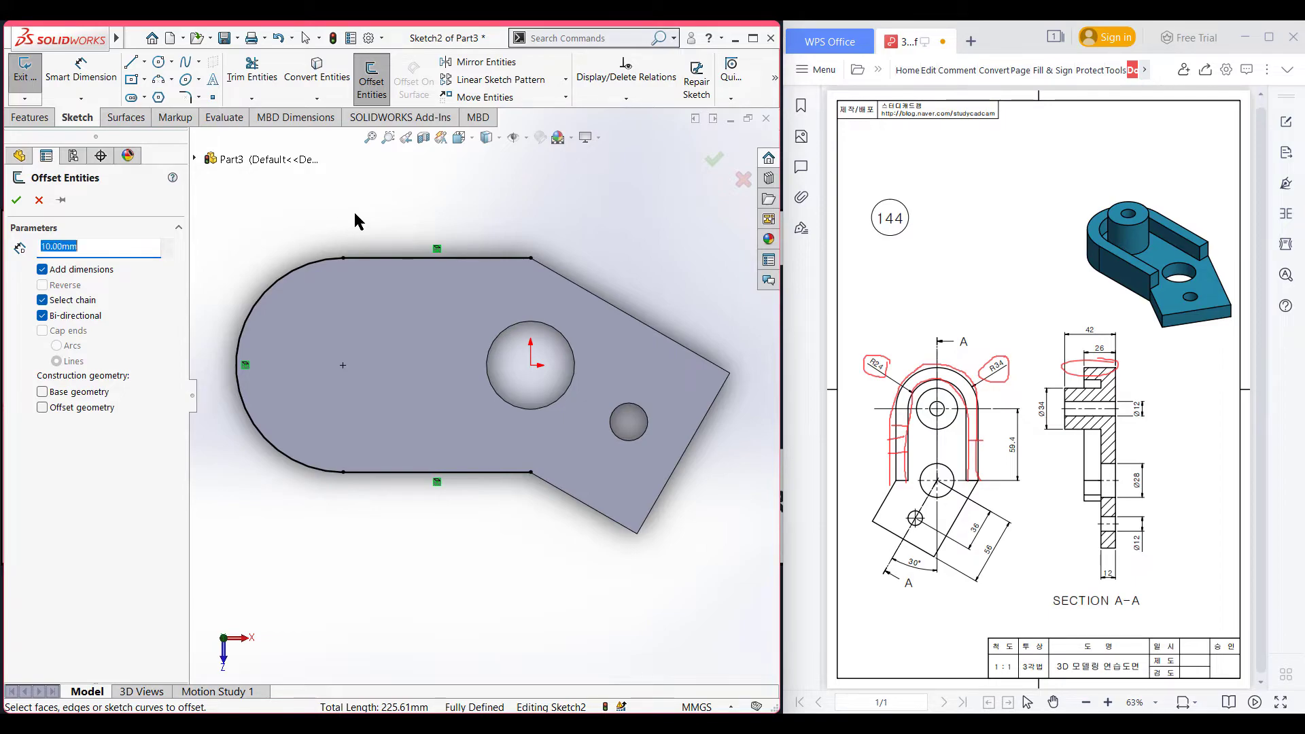
pyautogui.click(438, 258)
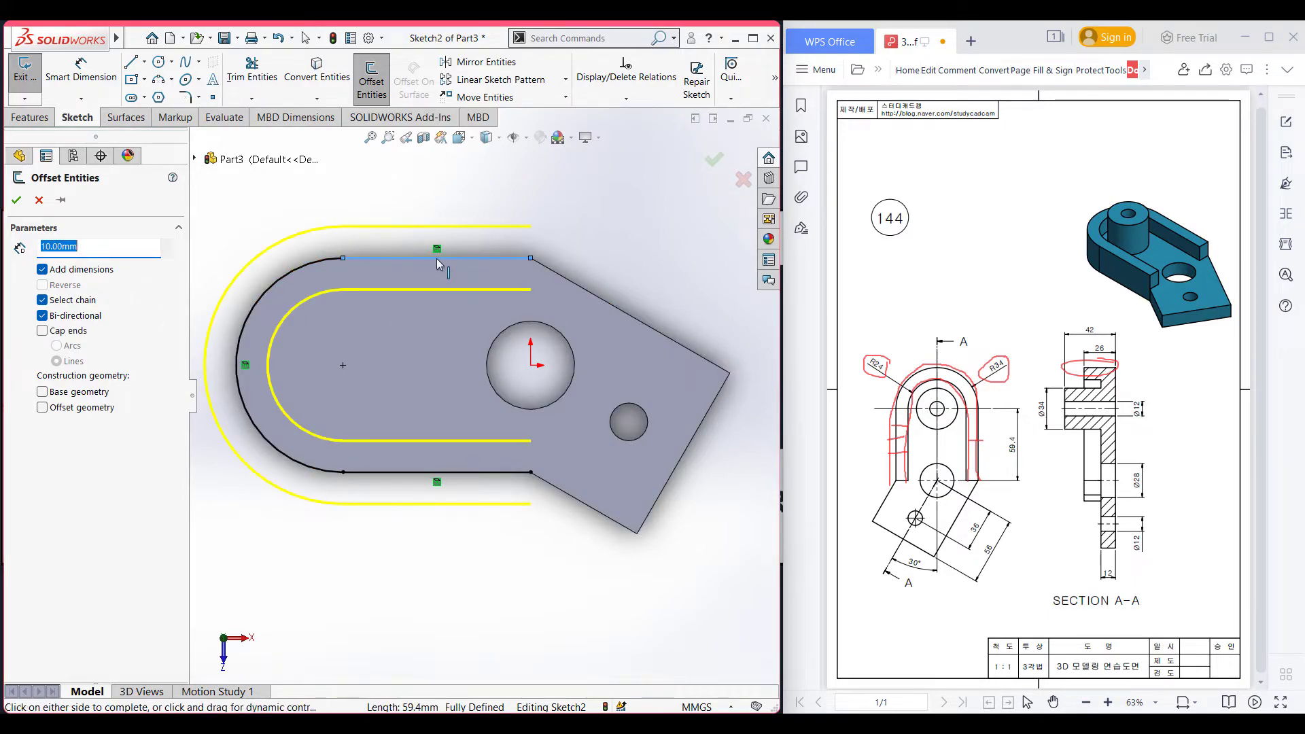
pyautogui.click(42, 316)
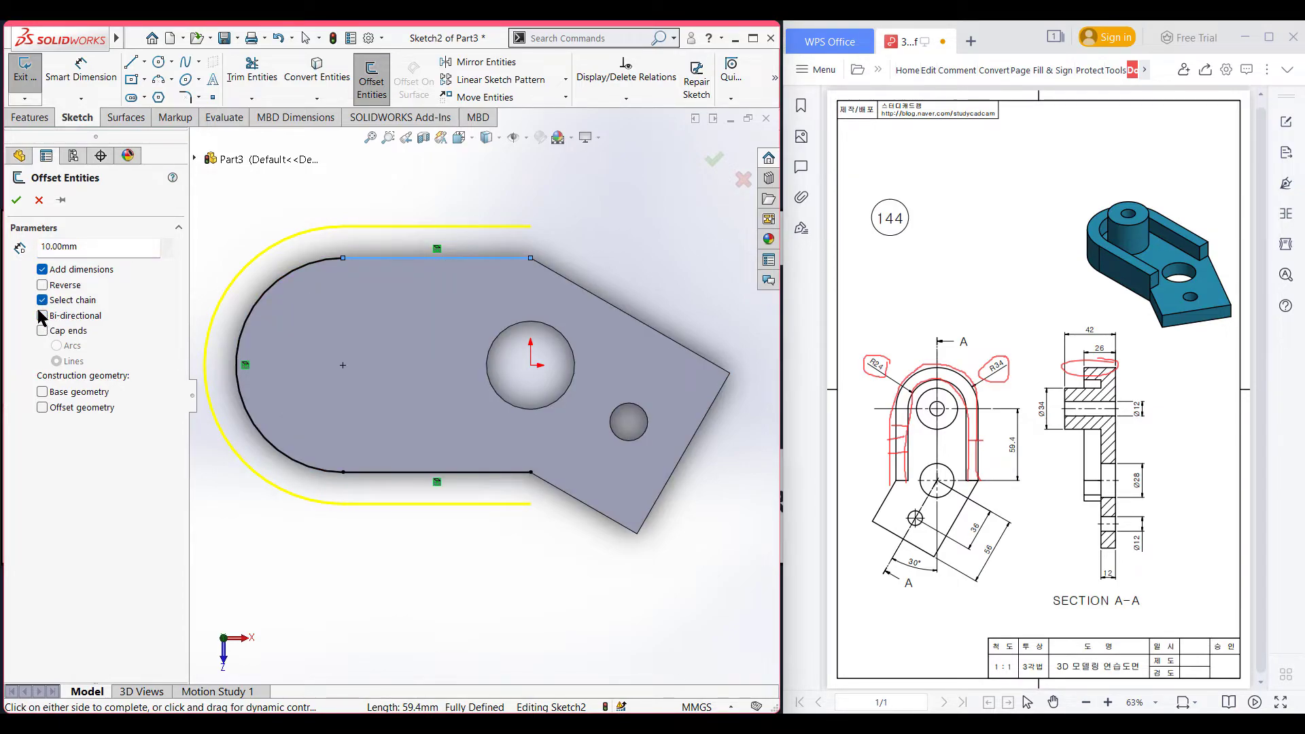
pyautogui.click(42, 285)
pyautogui.click(43, 331)
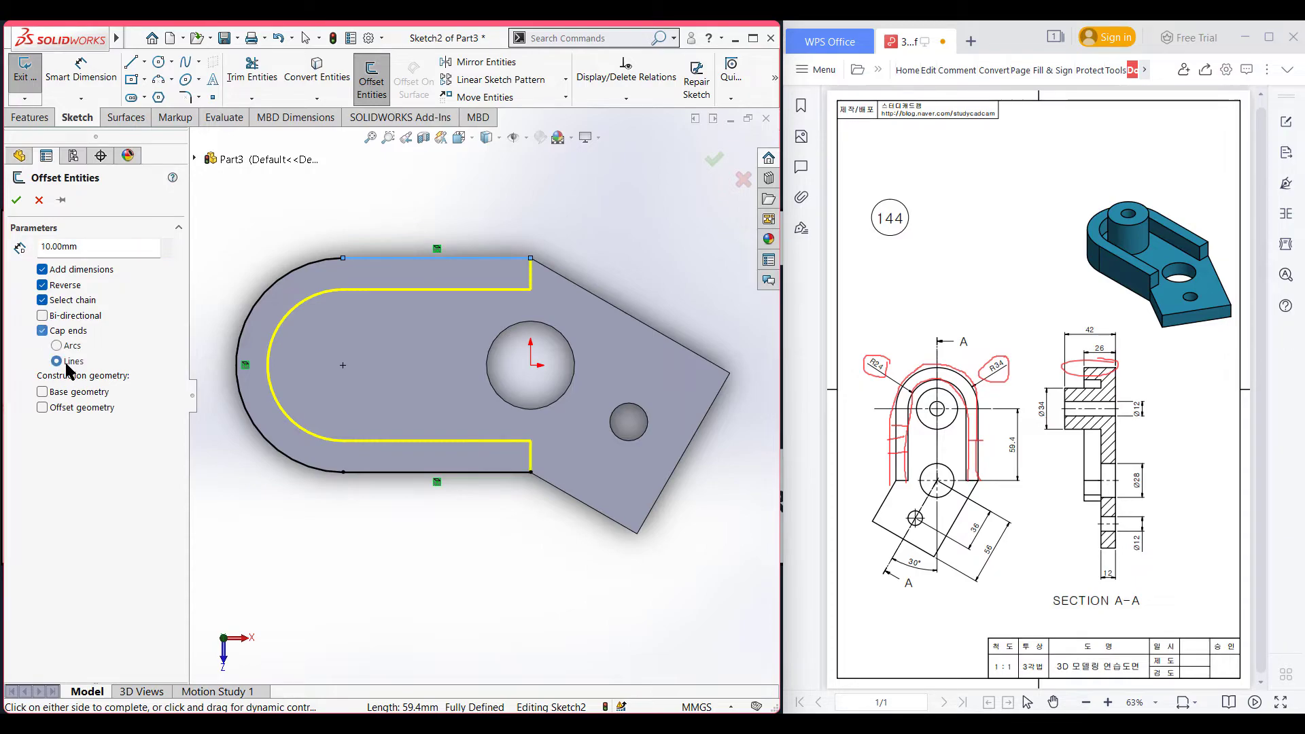
pyautogui.click(16, 199)
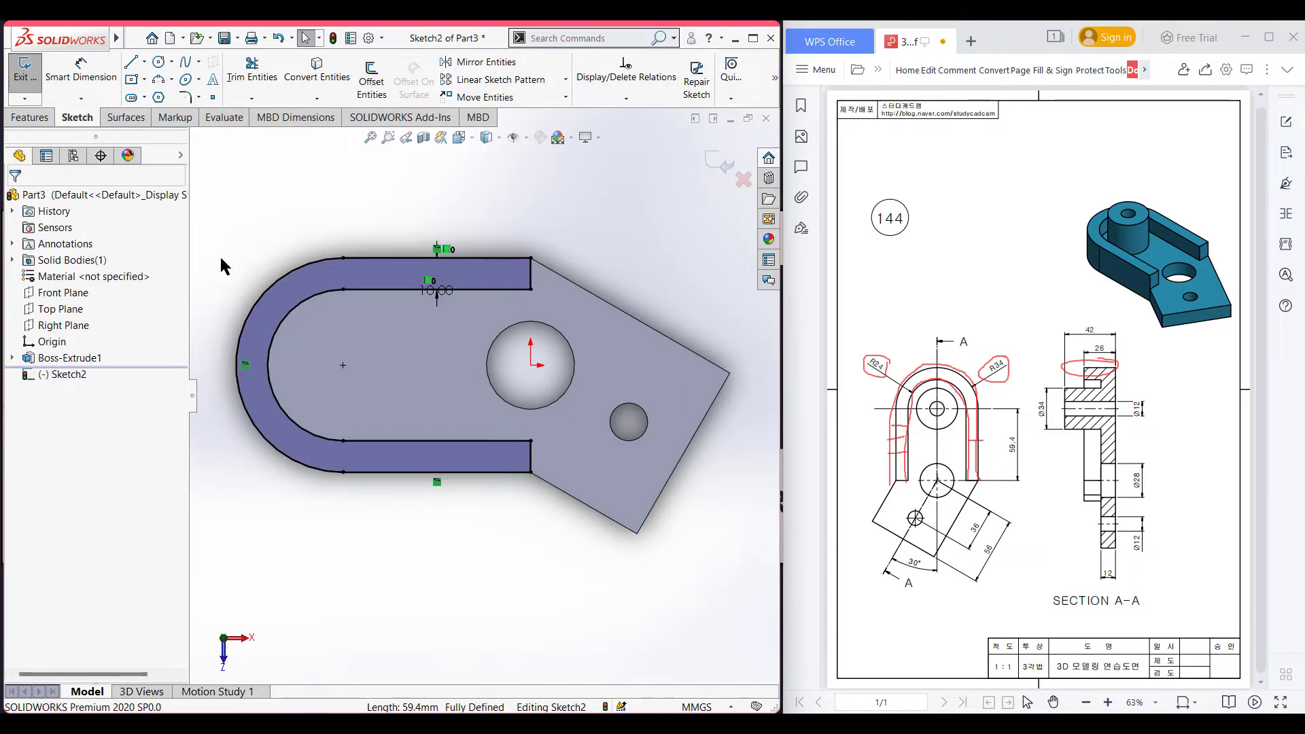
# Step: Extrude the U-shaped profile to a depth of 26-12 (14 mm) as a raised wall
pyautogui.hotkey('ctrl', '7')
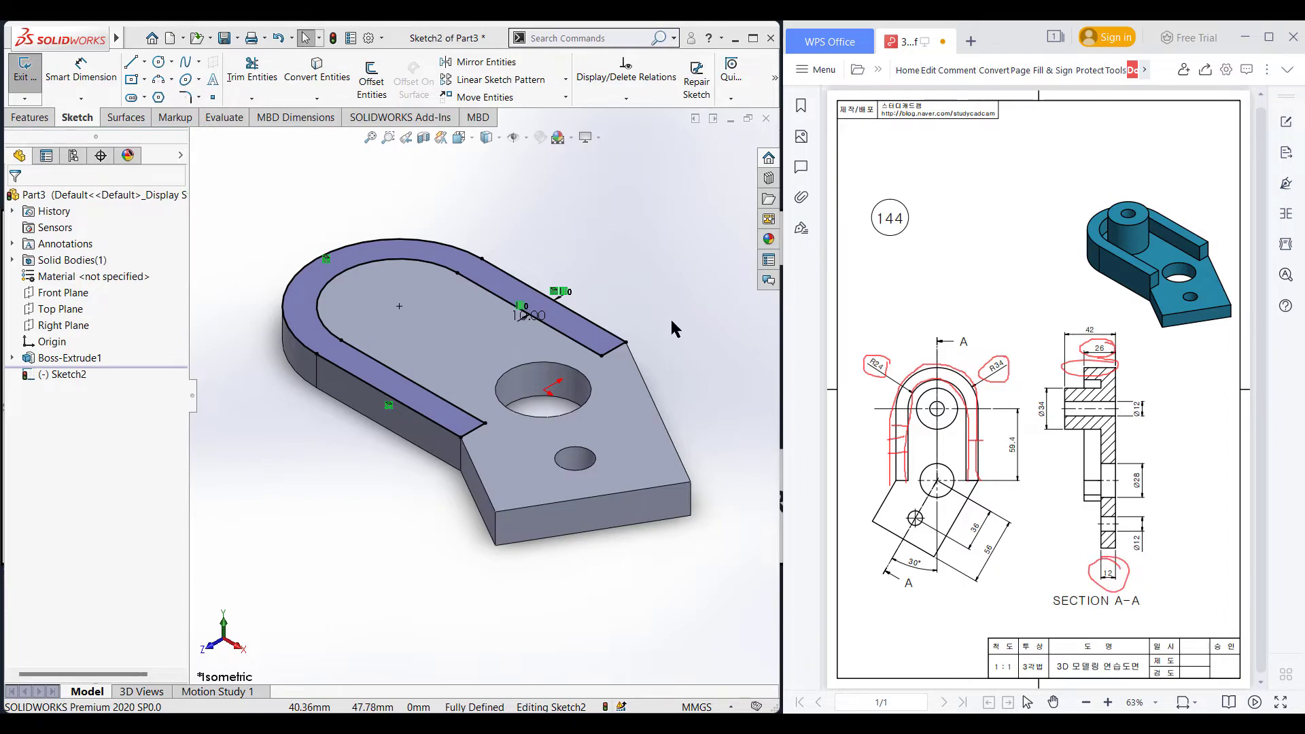
pyautogui.click(30, 117)
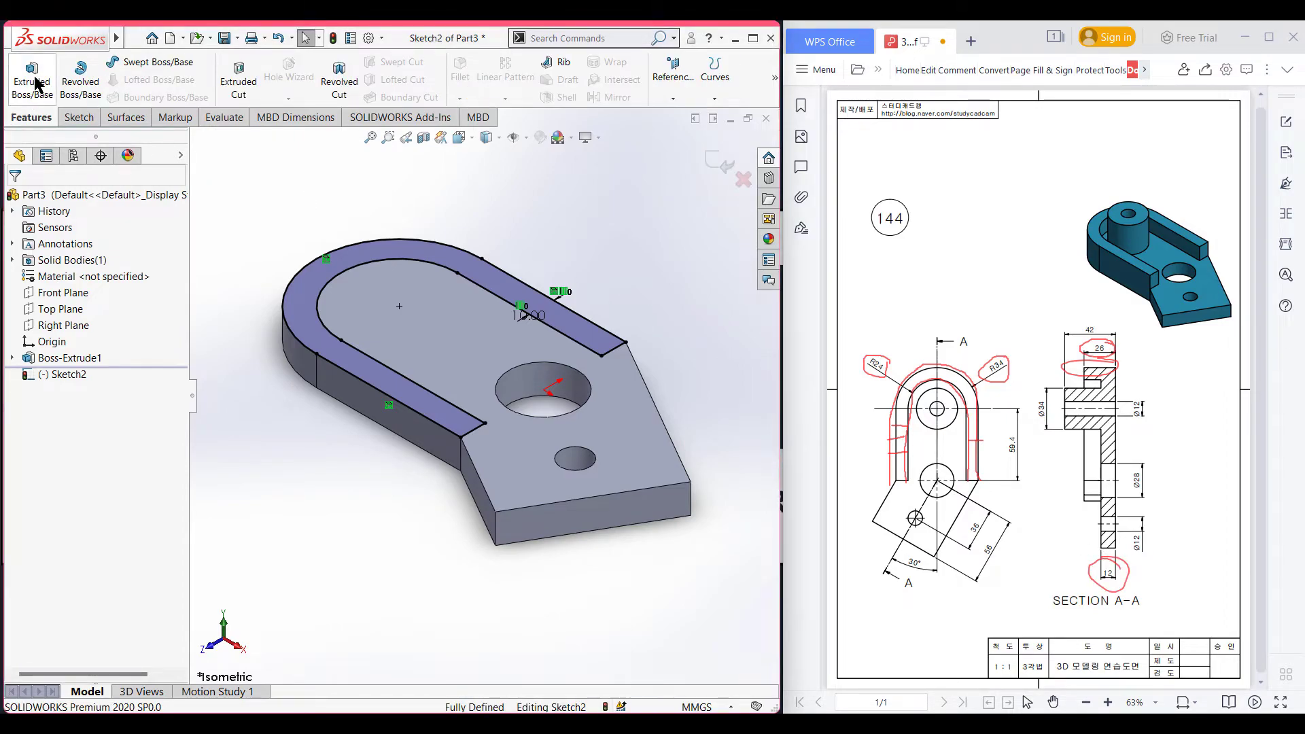
pyautogui.click(39, 85)
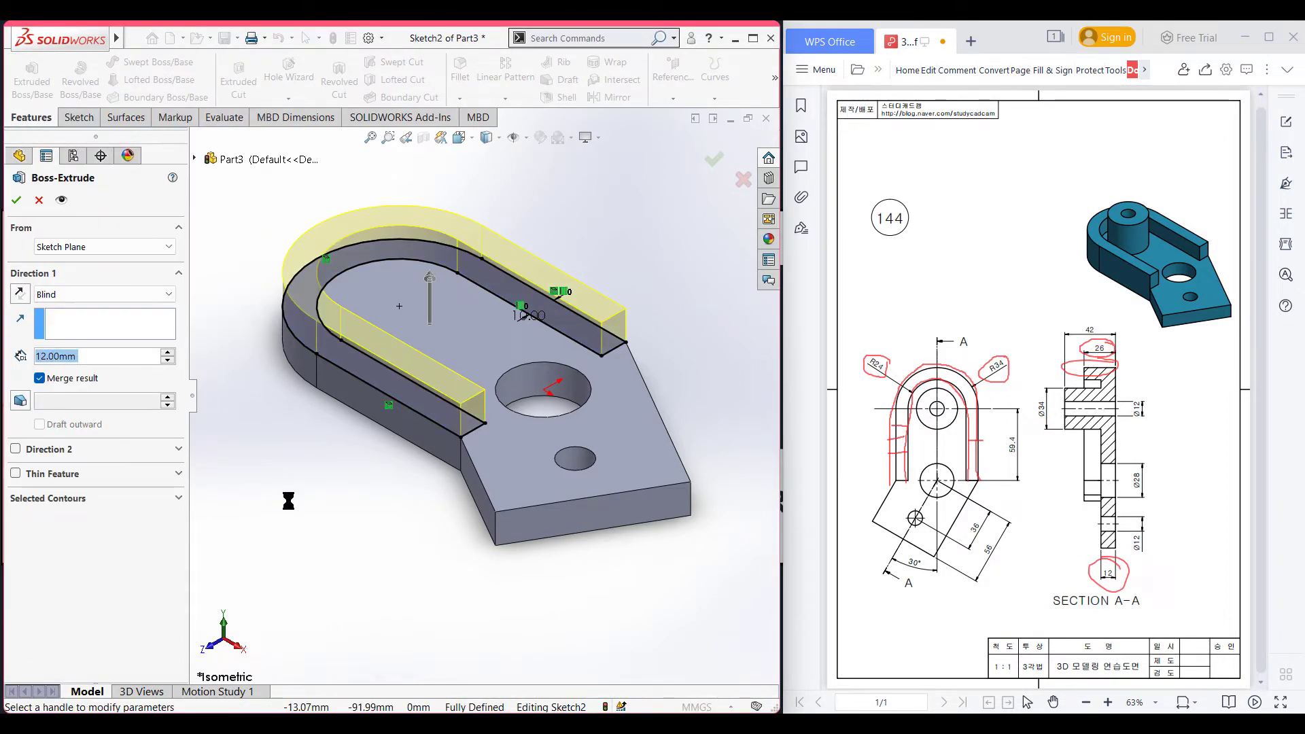
pyautogui.write('26')
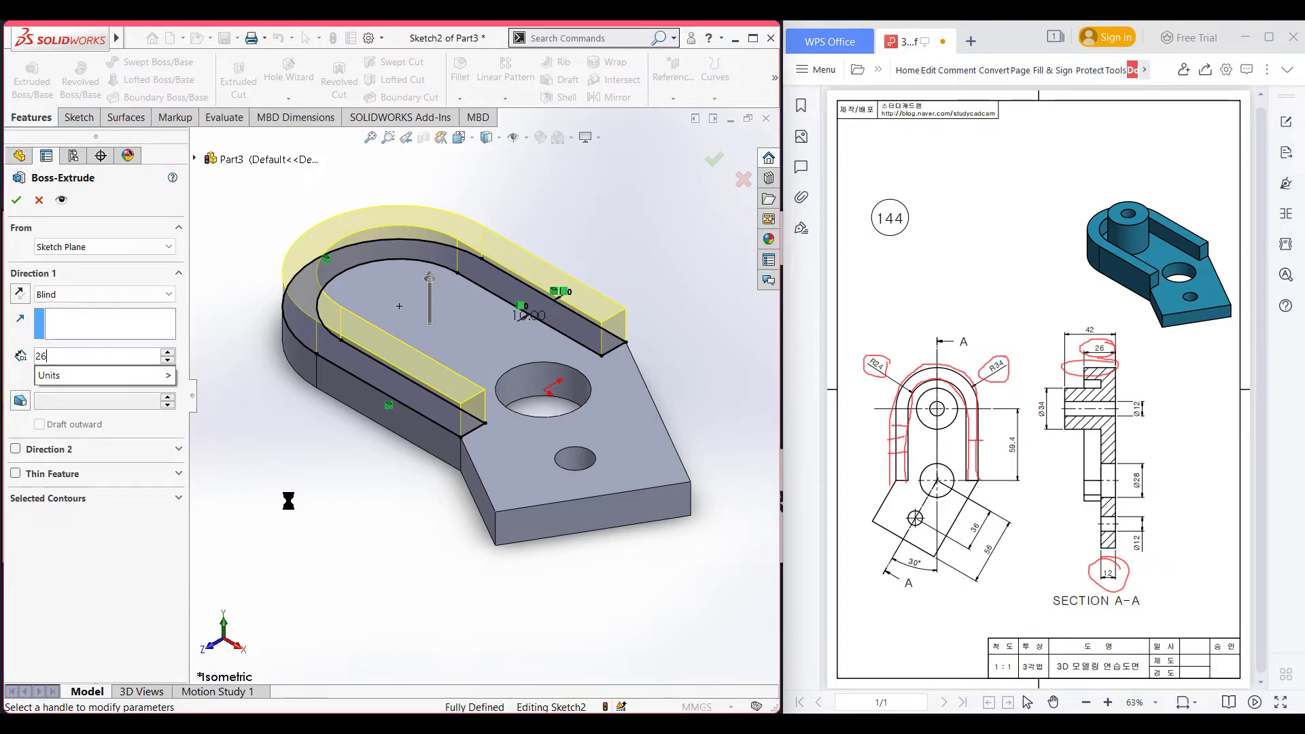
pyautogui.write('-12')
pyautogui.press('Return')
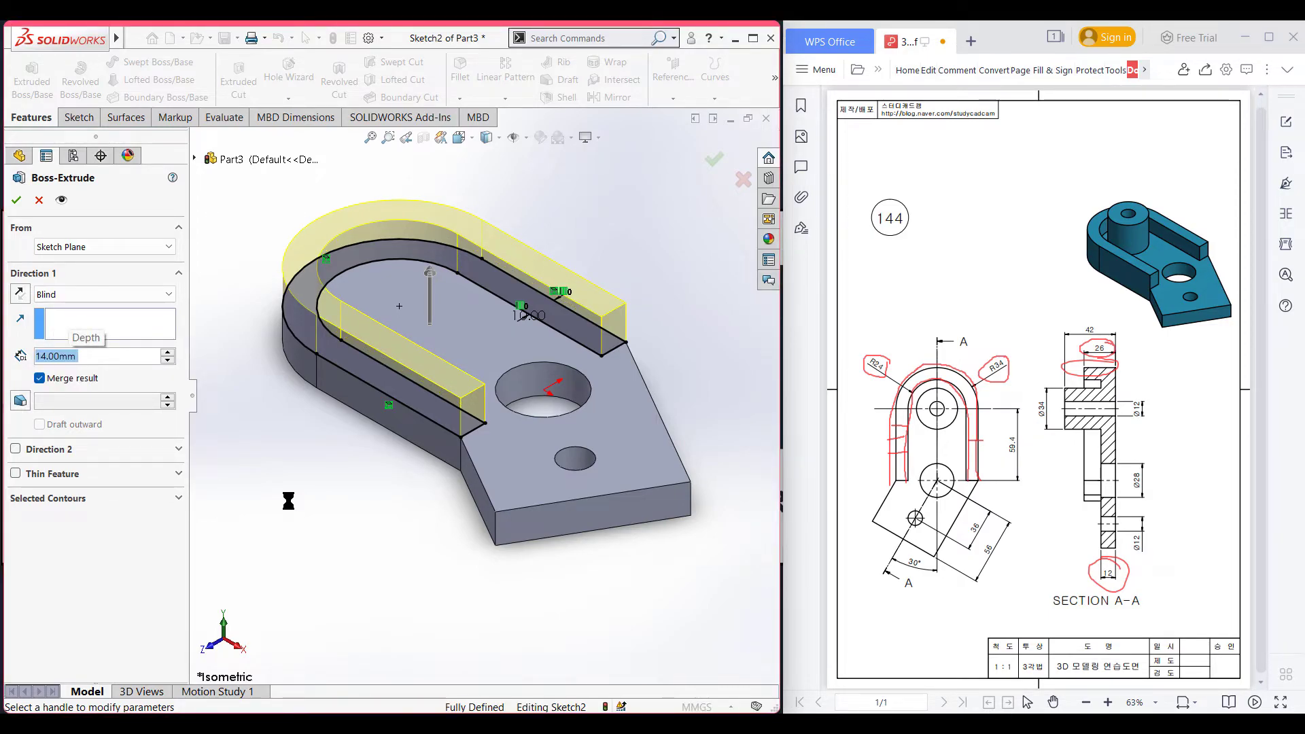
pyautogui.press('Return')
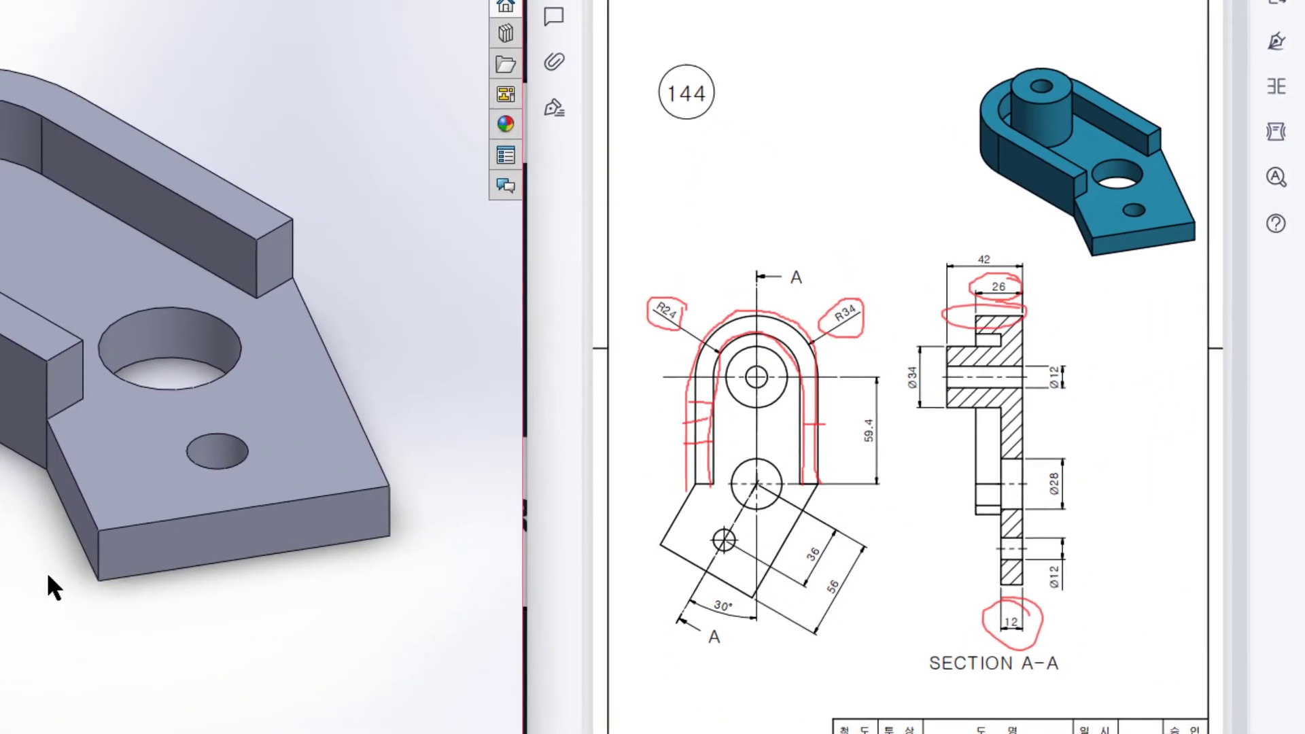
pyautogui.moveTo(1043, 488); pyautogui.dragTo(1076, 459)
# Step: Circle the boss outline, Ø34, 42, 12 and Ø12 dimensions in red, then clear the markings
pyautogui.hotkey('ctrl', 'z')
pyautogui.hotkey('ctrl', 'z')
pyautogui.hotkey('ctrl', 'z')
pyautogui.hotkey('ctrl', 'z')
pyautogui.hotkey('ctrl', 'z')
pyautogui.hotkey('ctrl', 'z')
pyautogui.hotkey('ctrl', 'z')
pyautogui.hotkey('ctrl', 'z')
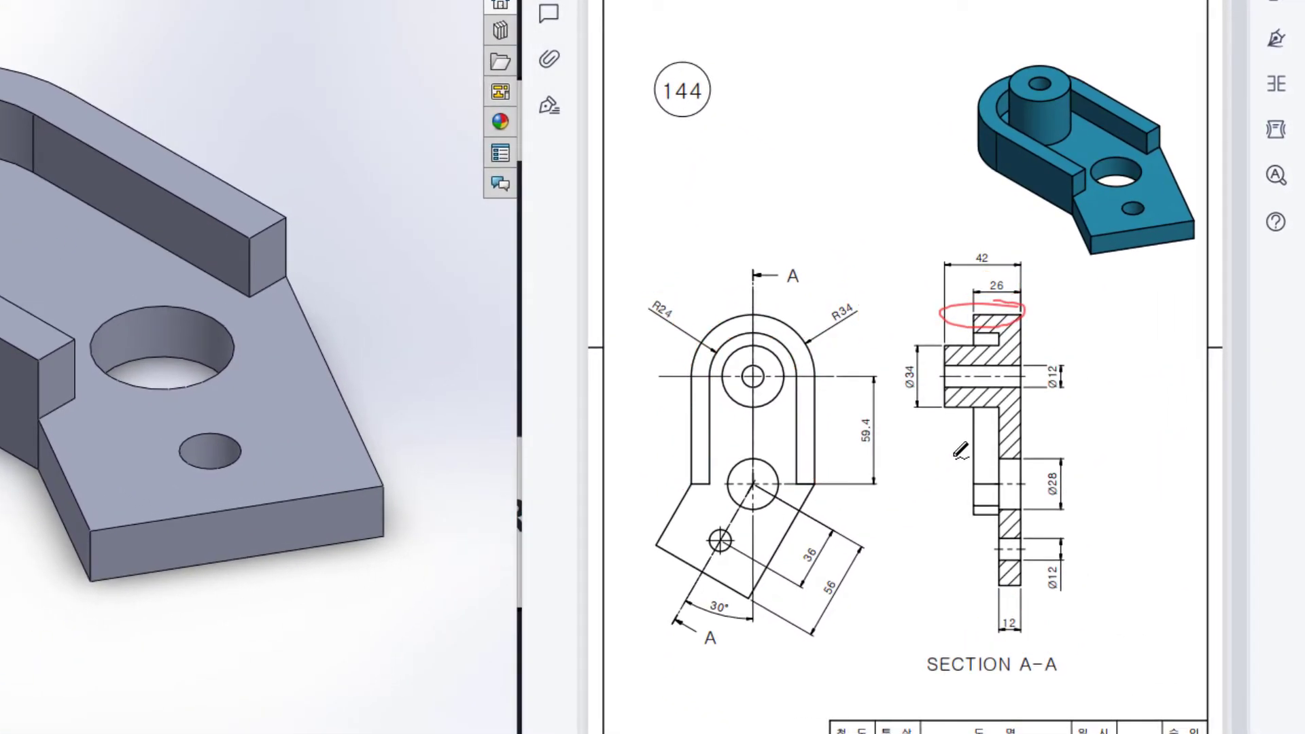
pyautogui.moveTo(781, 355)
pyautogui.mouseDown()
pyautogui.moveTo(752, 340)
pyautogui.moveTo(726, 369)
pyautogui.moveTo(733, 392)
pyautogui.moveTo(758, 399)
pyautogui.moveTo(776, 368)
pyautogui.mouseUp()
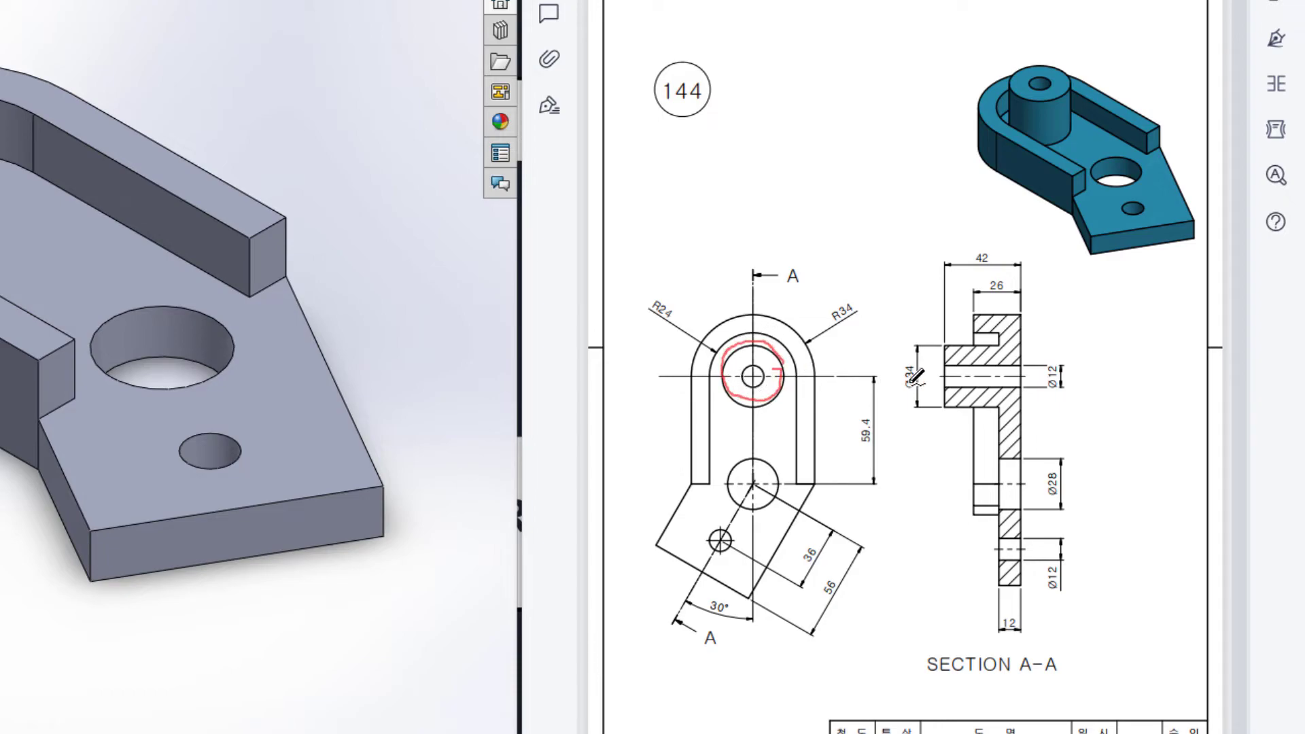
pyautogui.moveTo(906, 353); pyautogui.dragTo(917, 392)
pyautogui.moveTo(977, 248); pyautogui.dragTo(997, 257)
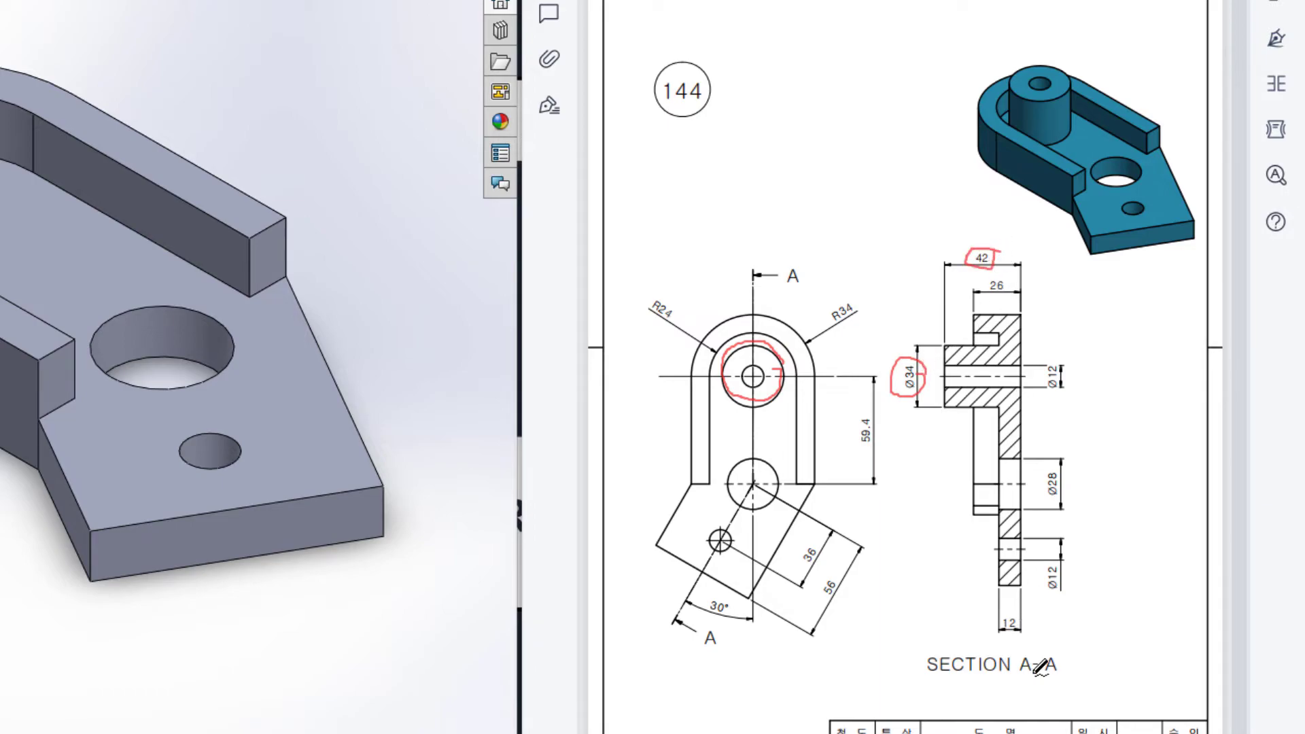
pyautogui.moveTo(1028, 618)
pyautogui.mouseDown()
pyautogui.moveTo(1018, 635)
pyautogui.moveTo(1038, 611)
pyautogui.mouseUp()
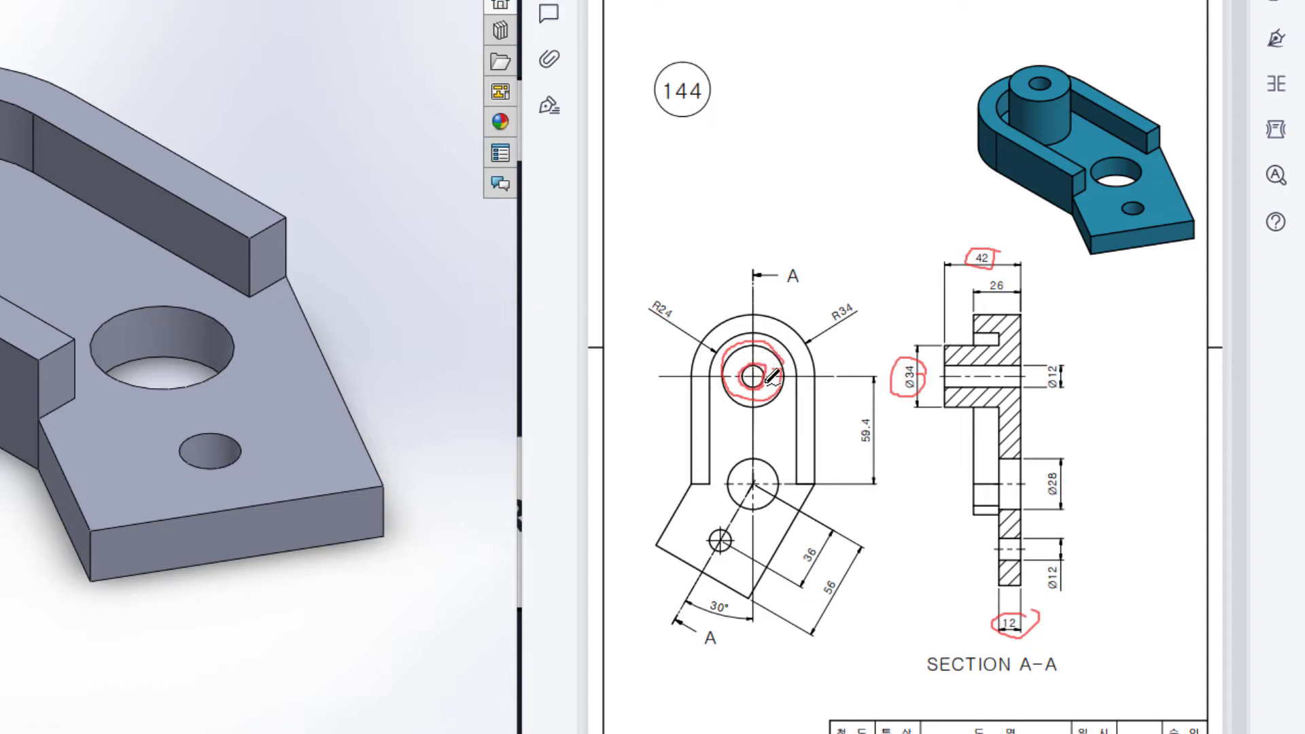
pyautogui.moveTo(1053, 353)
pyautogui.mouseDown()
pyautogui.moveTo(1051, 395)
pyautogui.moveTo(1078, 382)
pyautogui.moveTo(1057, 362)
pyautogui.mouseUp()
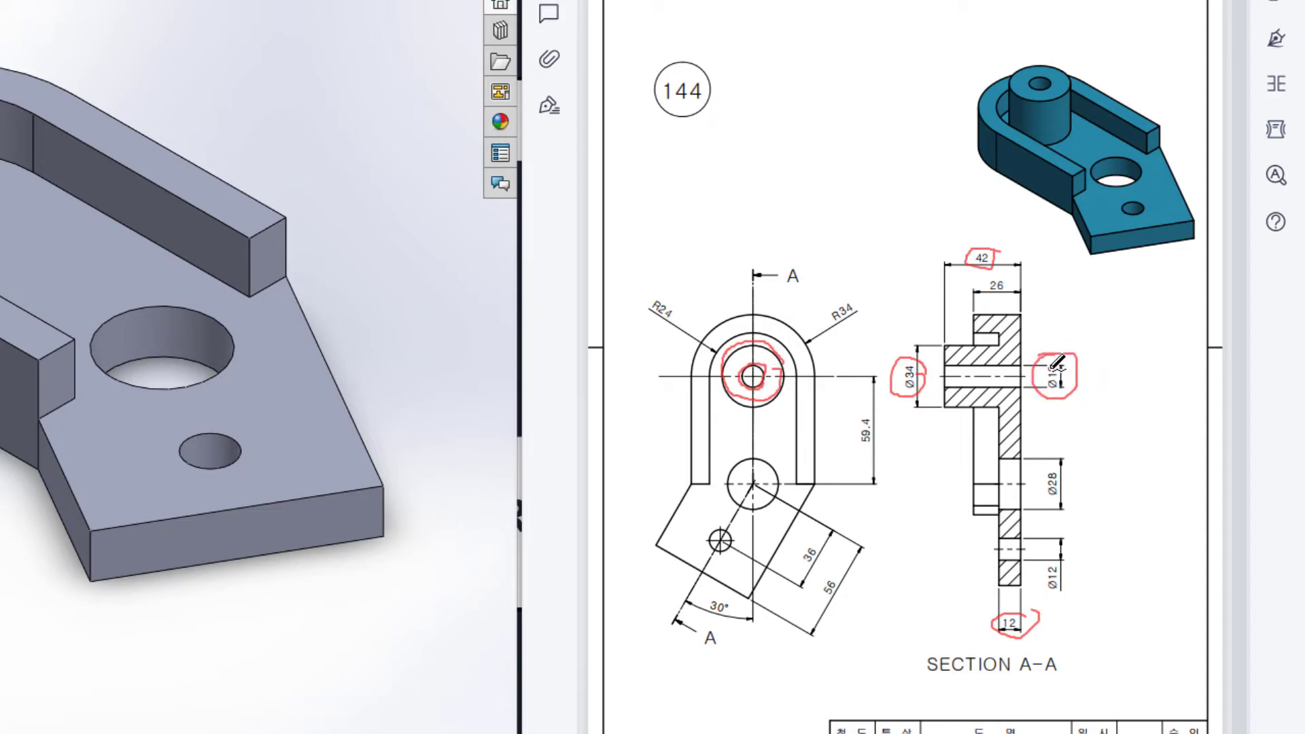
pyautogui.press('Escape')
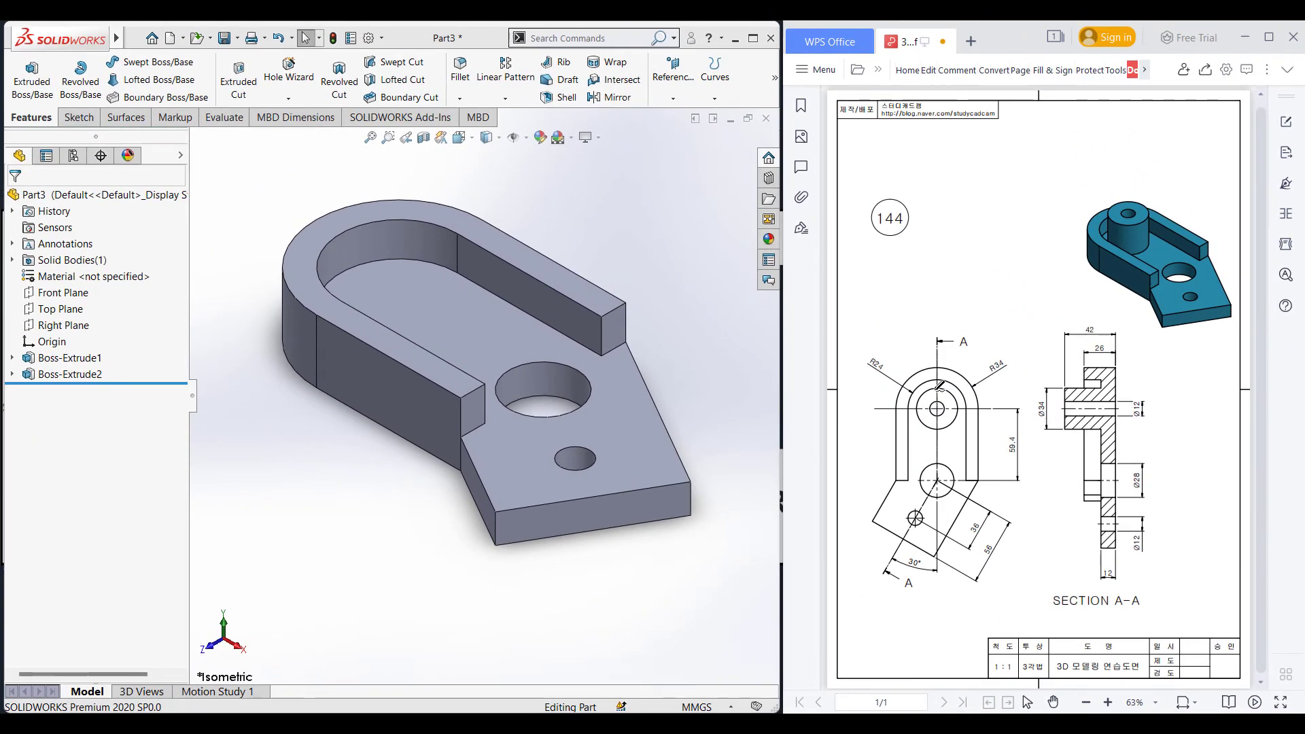
# Step: Sketch a Ø34 circle on the plate's top face, centred on the wall's arc centre
pyautogui.rightClick(414, 312)
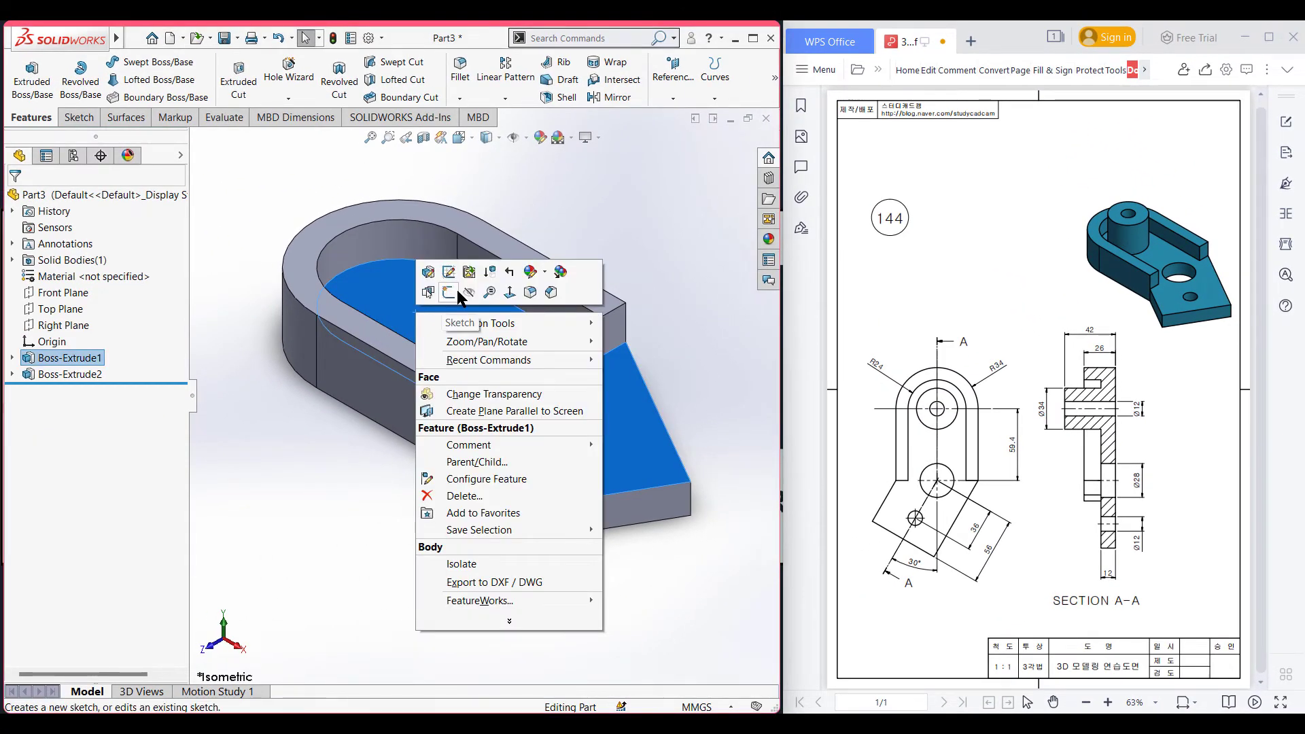
pyautogui.click(455, 295)
pyautogui.hotkey('ctrl', '8')
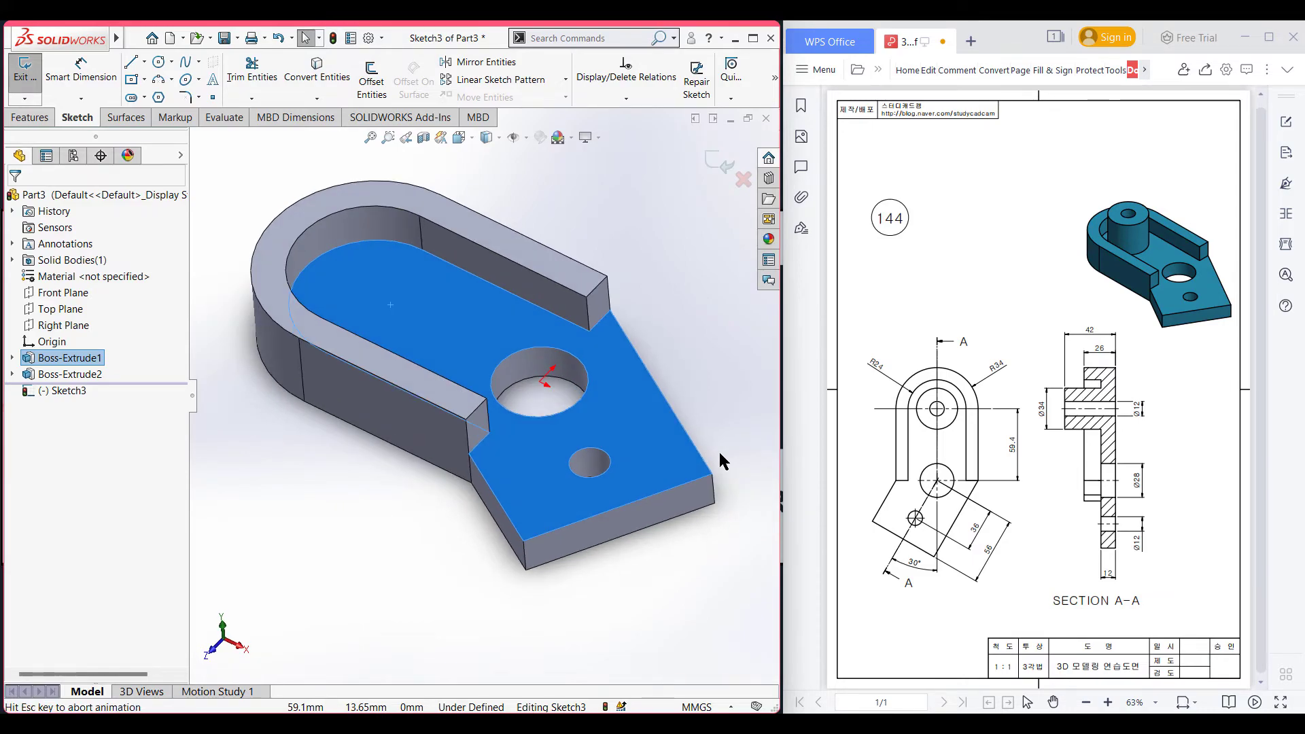
pyautogui.press('f')
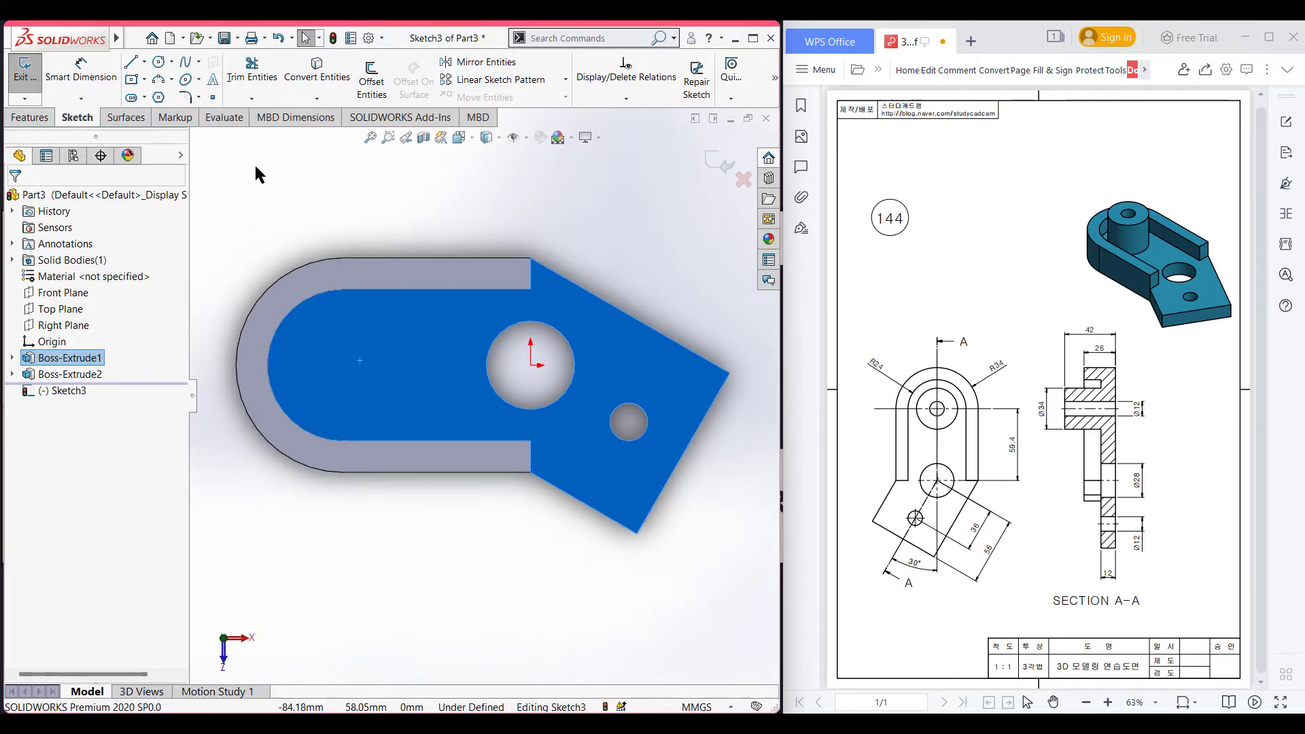
pyautogui.click(158, 62)
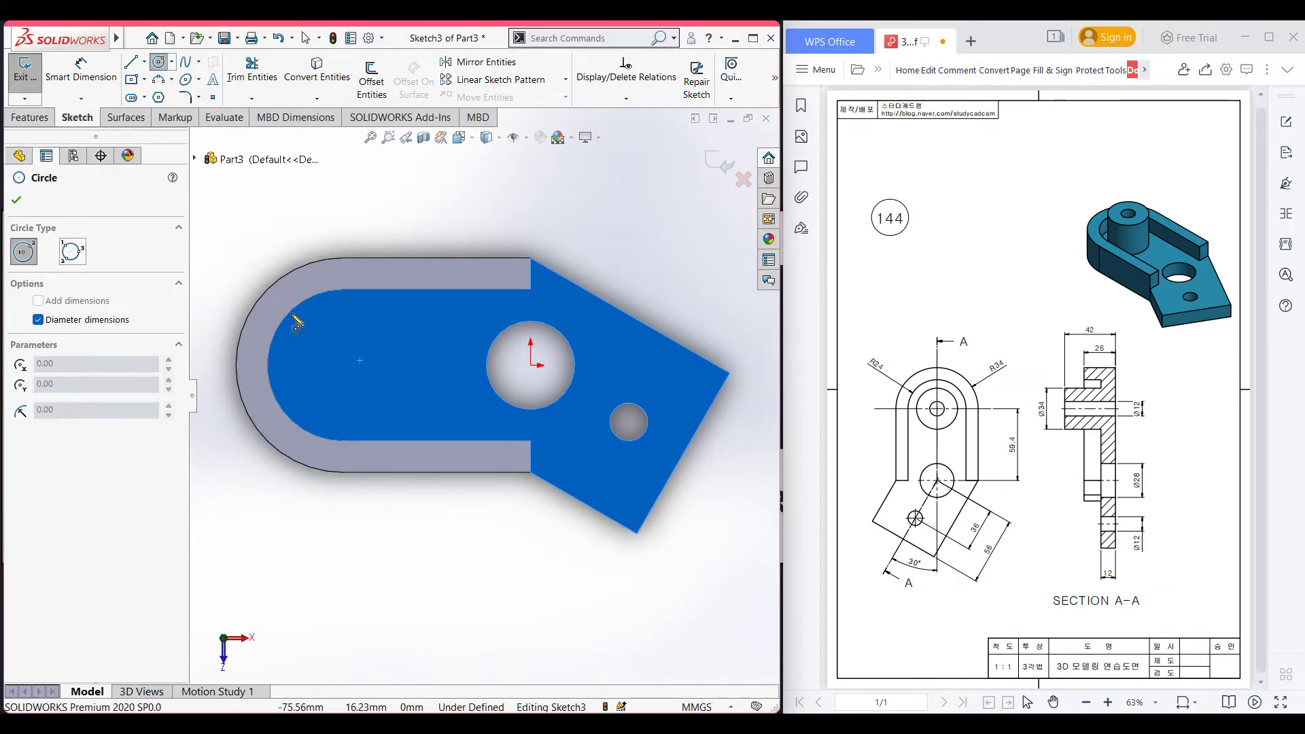
pyautogui.click(343, 365)
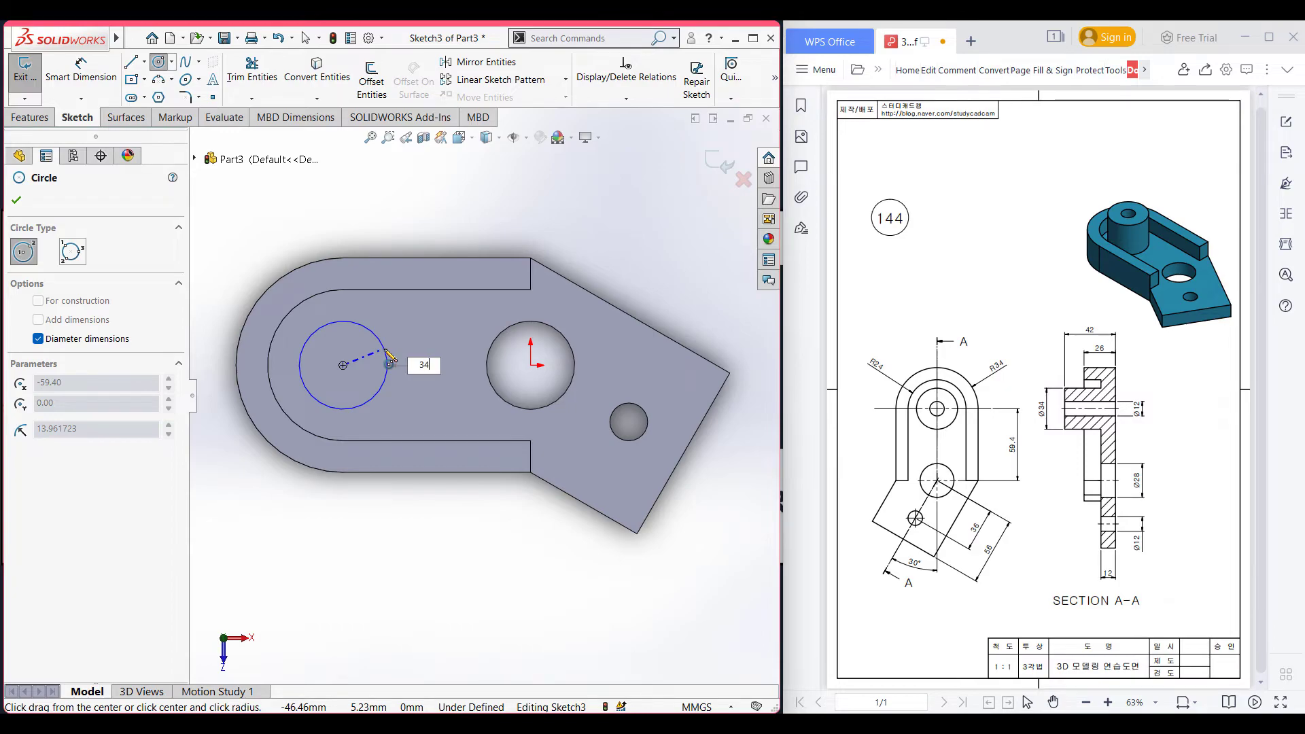
pyautogui.press('Return')
# Step: Extrude the Ø34 circle 42-12 (30 mm) into a cylindrical boss
pyautogui.hotkey('ctrl', '7')
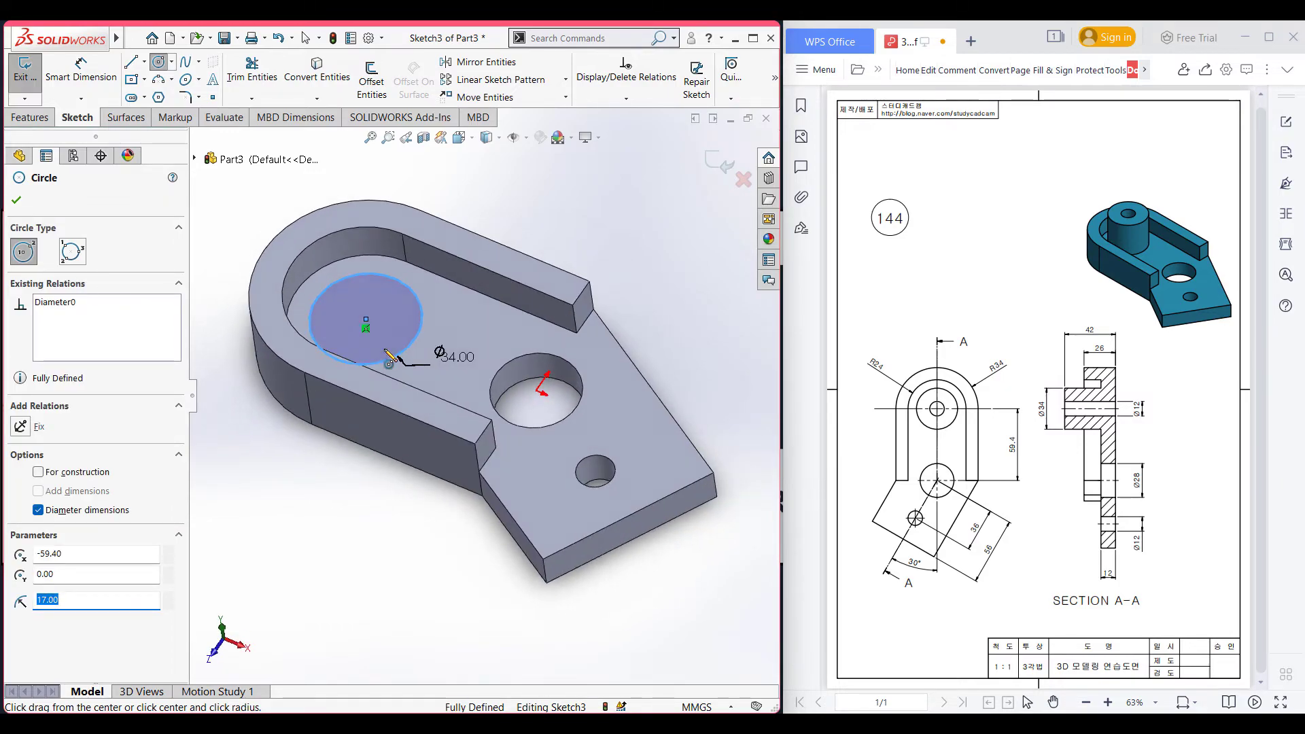
pyautogui.click(20, 118)
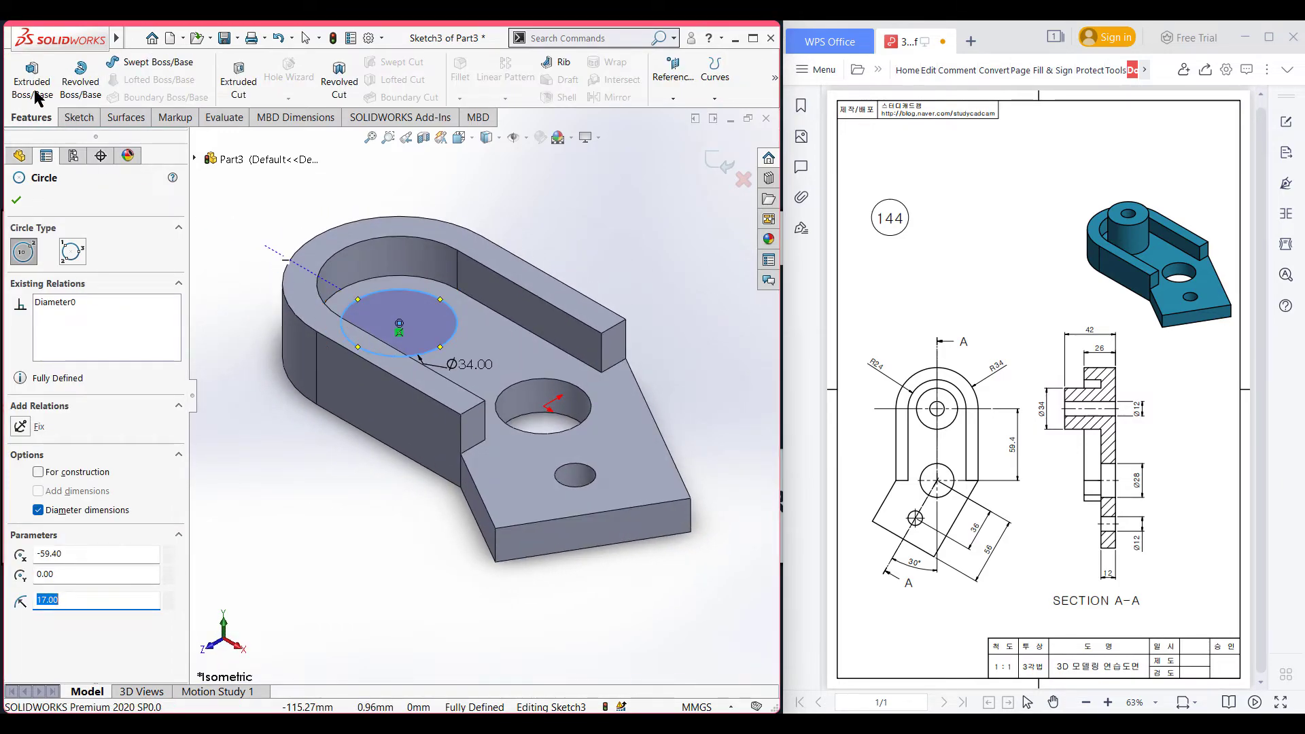
pyautogui.click(34, 88)
pyautogui.write('42-12')
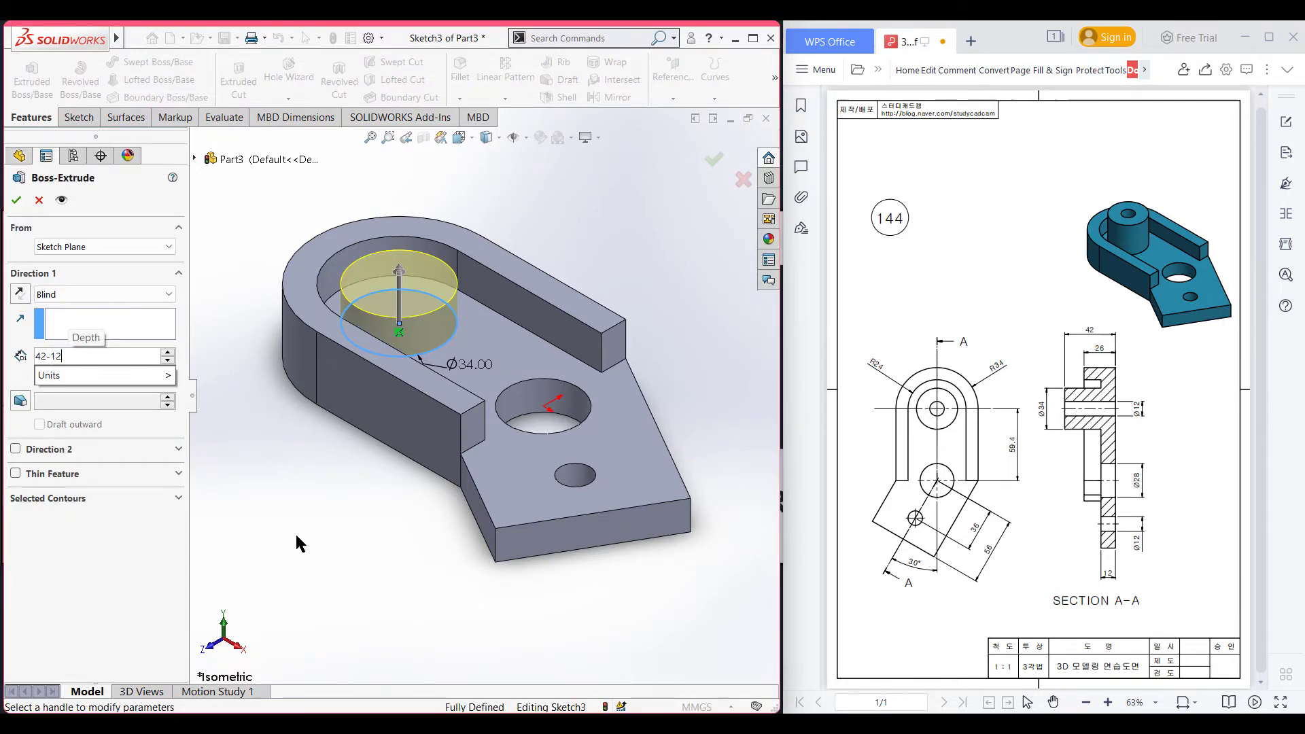
pyautogui.press('Return')
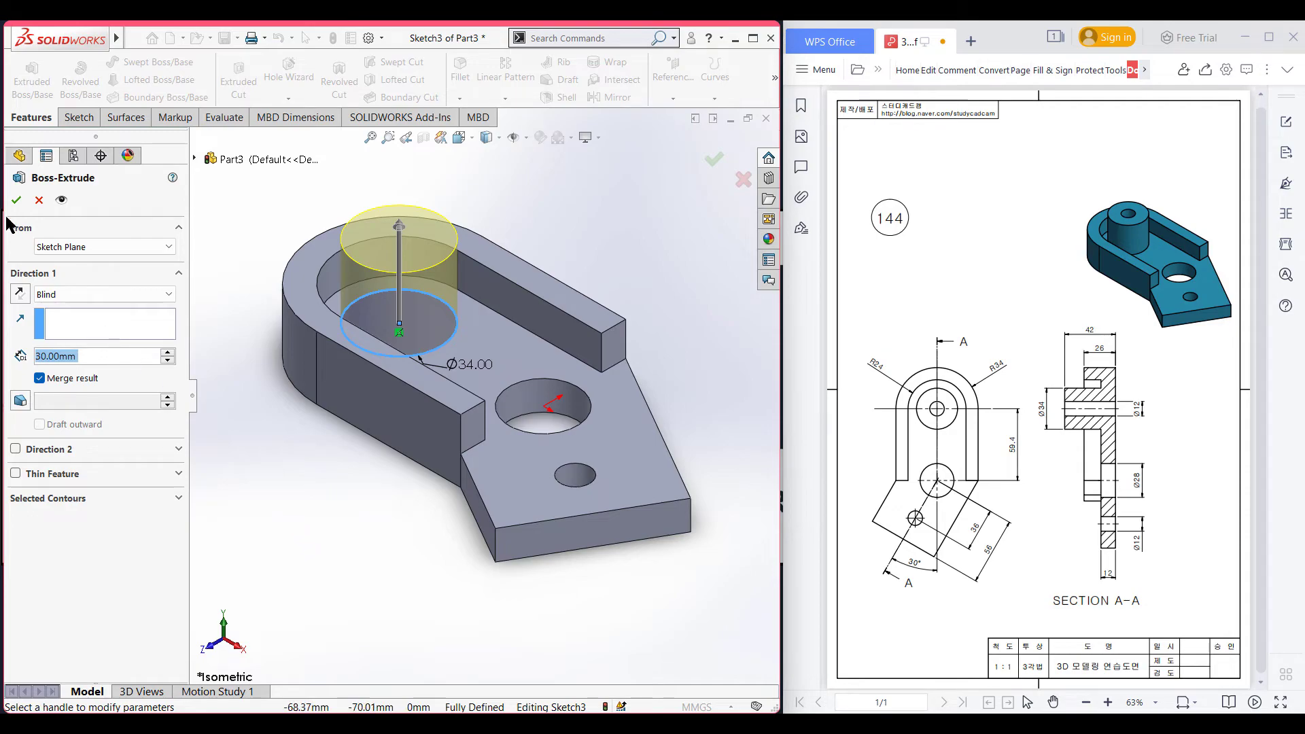
pyautogui.rightClick(270, 507)
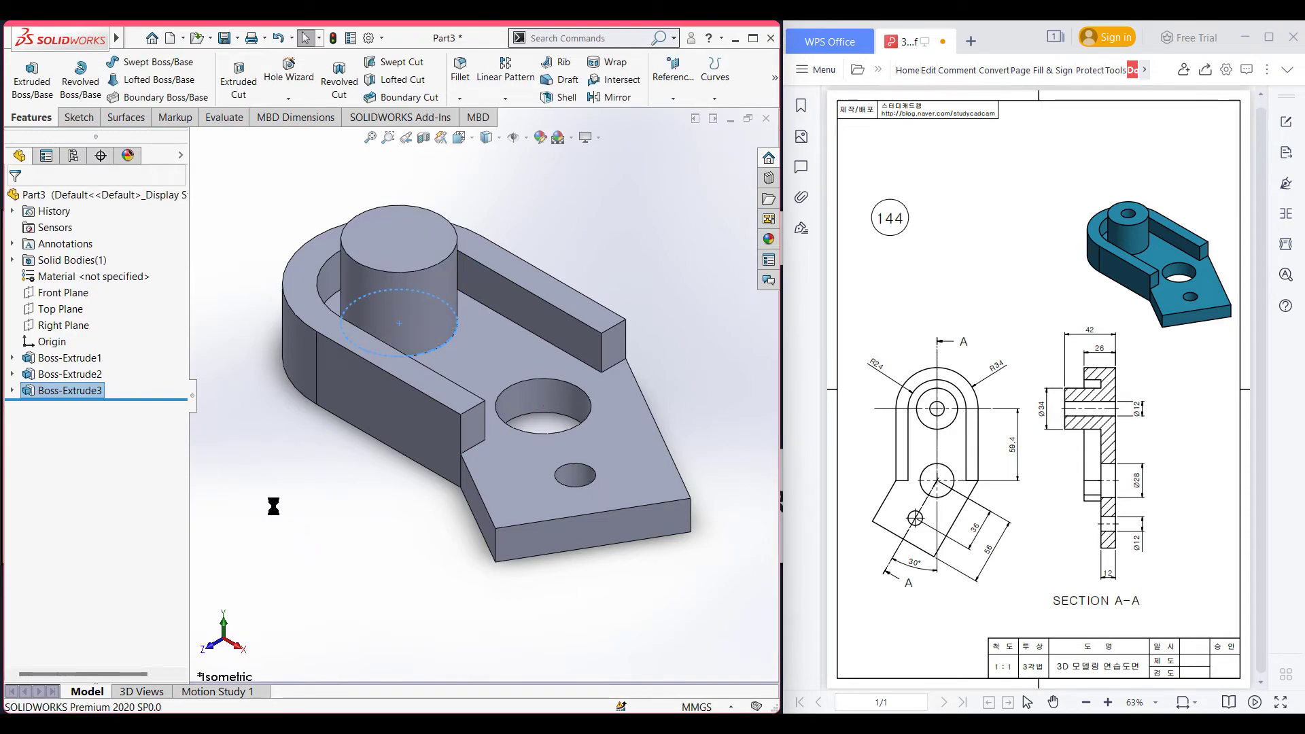
pyautogui.rightClick(401, 237)
# Step: Sketch a Ø12 circle centred on the cylinder's top face
pyautogui.click(431, 212)
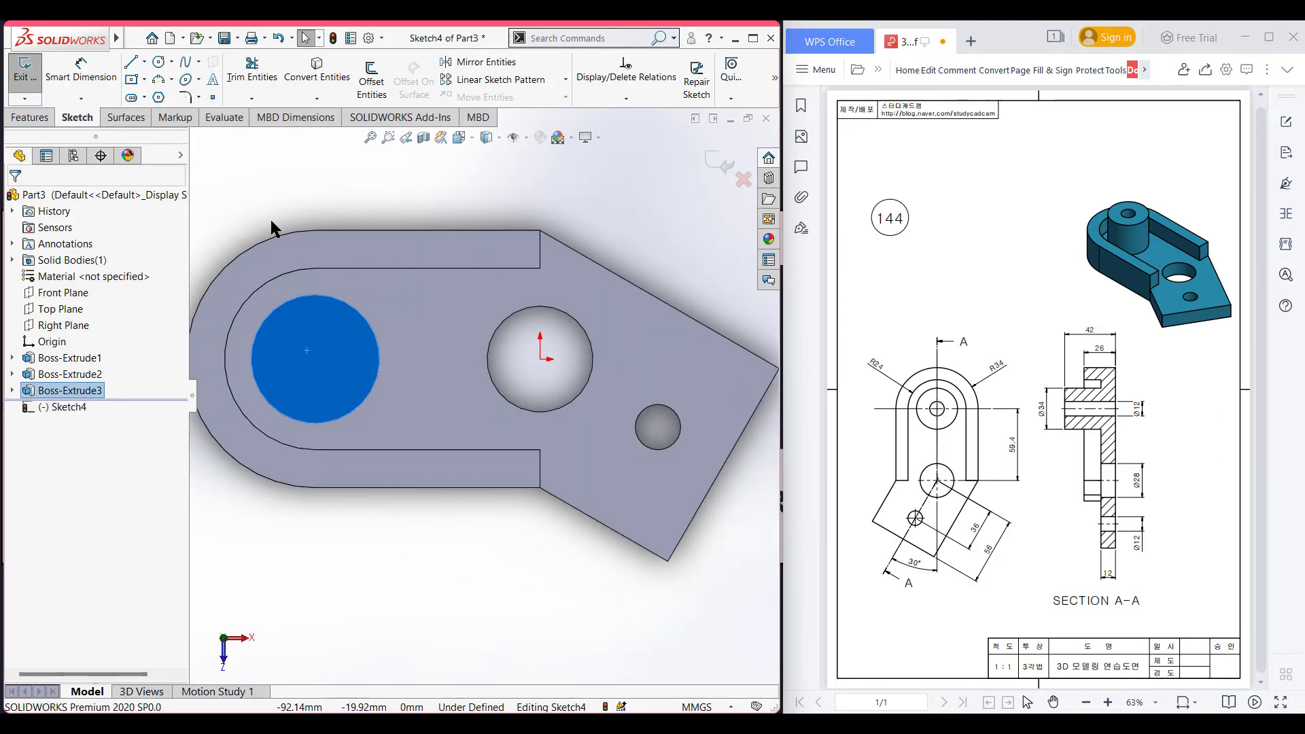
pyautogui.click(158, 61)
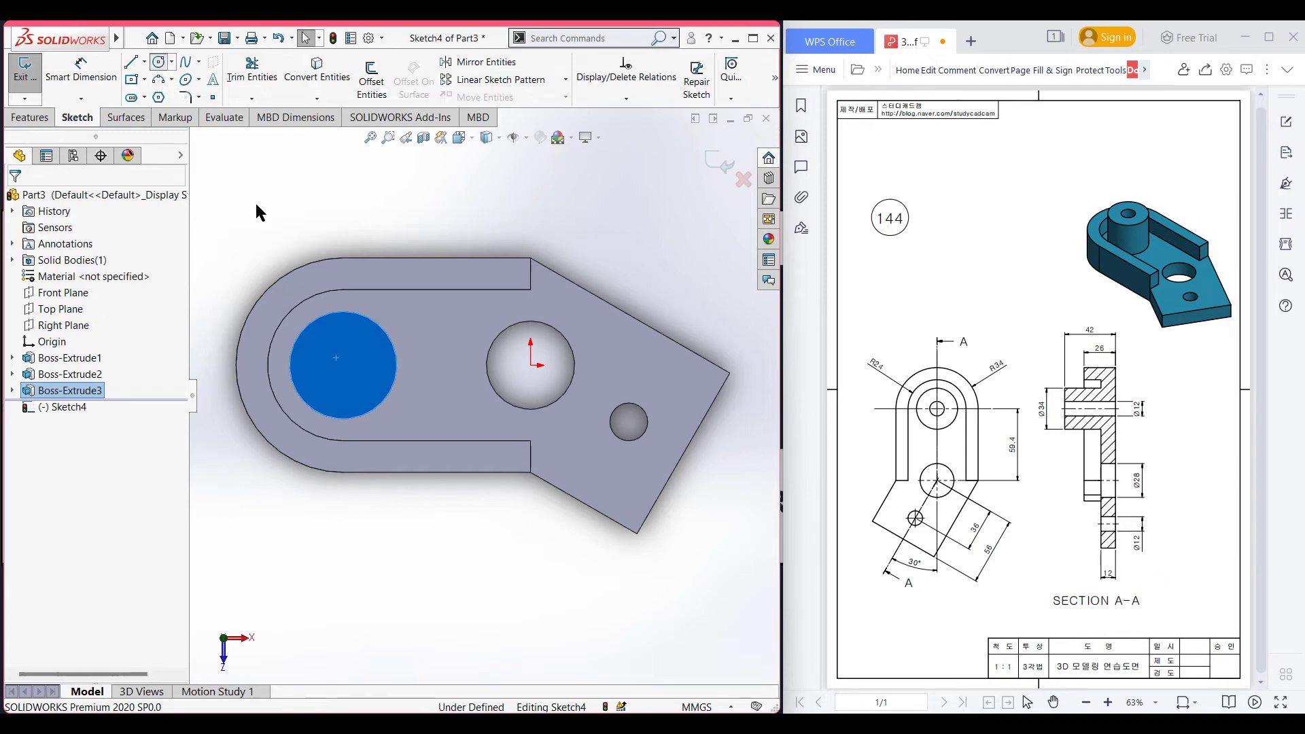
pyautogui.click(343, 365)
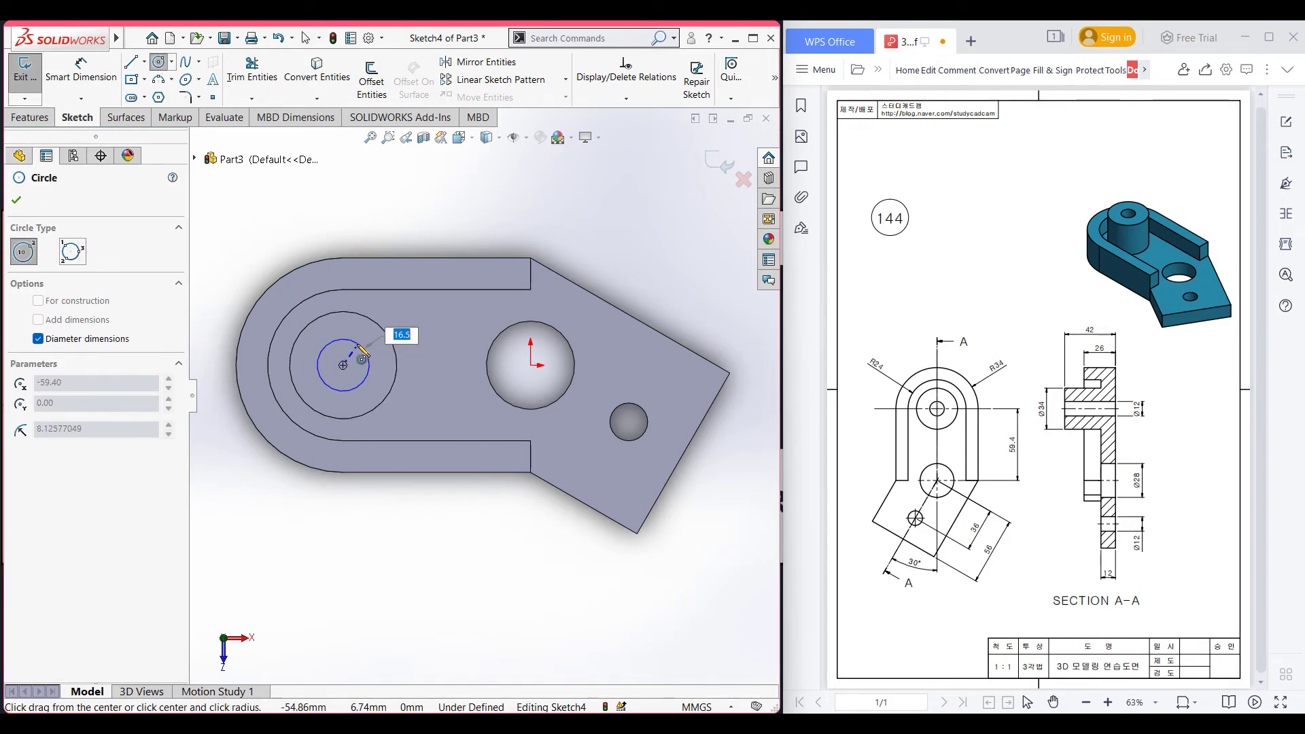
pyautogui.write('1')
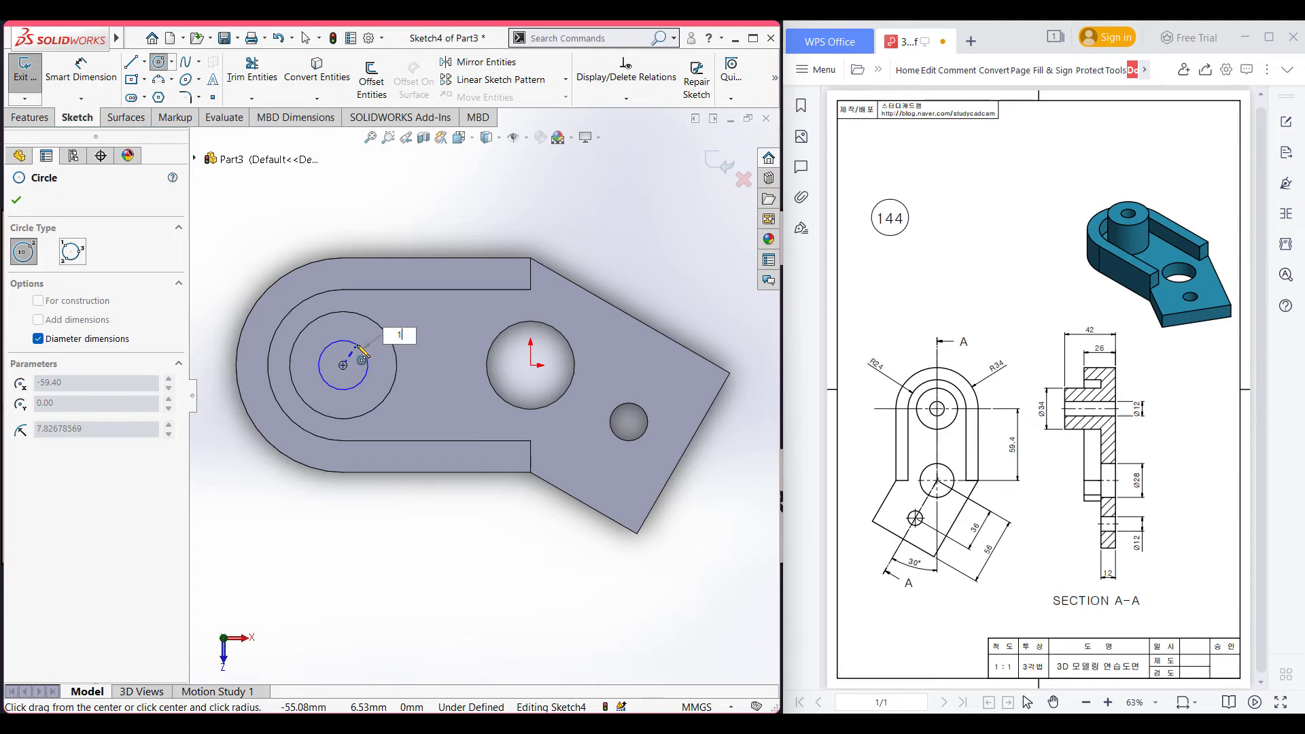
pyautogui.write('2')
pyautogui.press('Return')
pyautogui.hotkey('ctrl', '7')
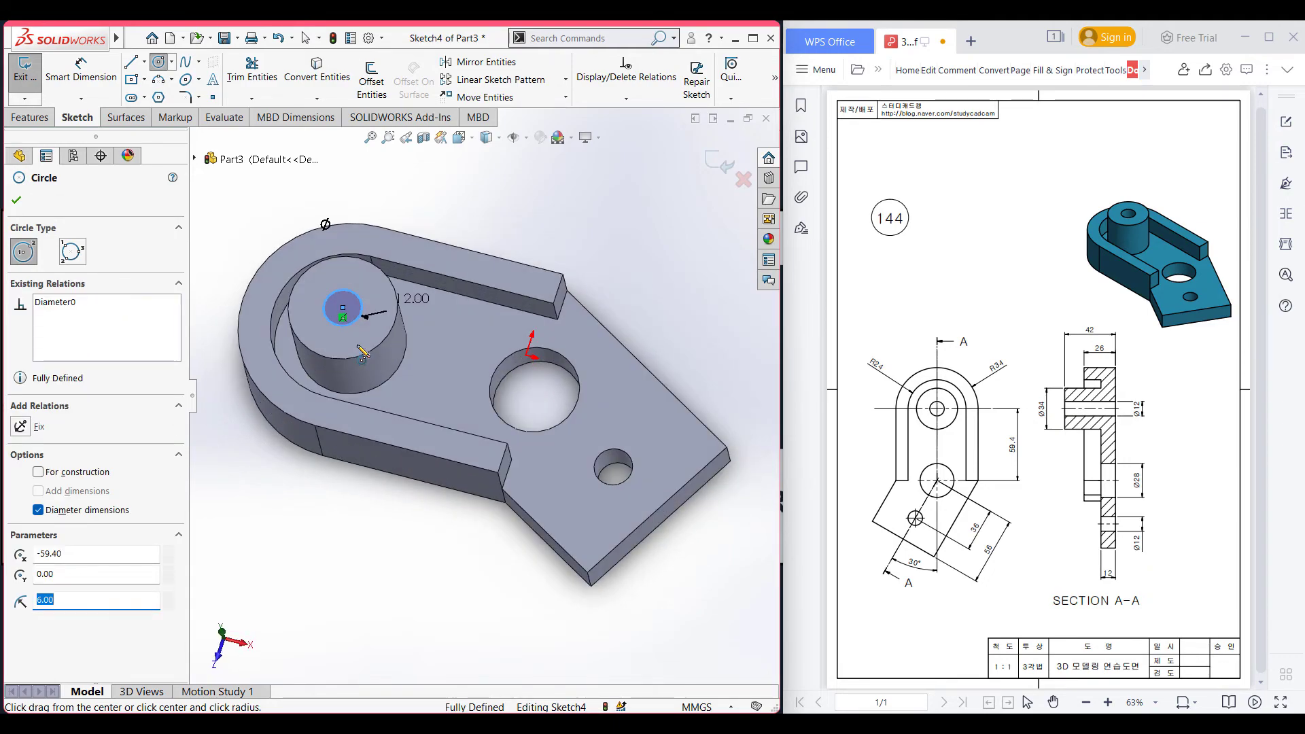
# Step: Cancel the mistaken boss extrude and set up an Extruded Cut with Through All - Both
pyautogui.click(28, 117)
pyautogui.click(39, 95)
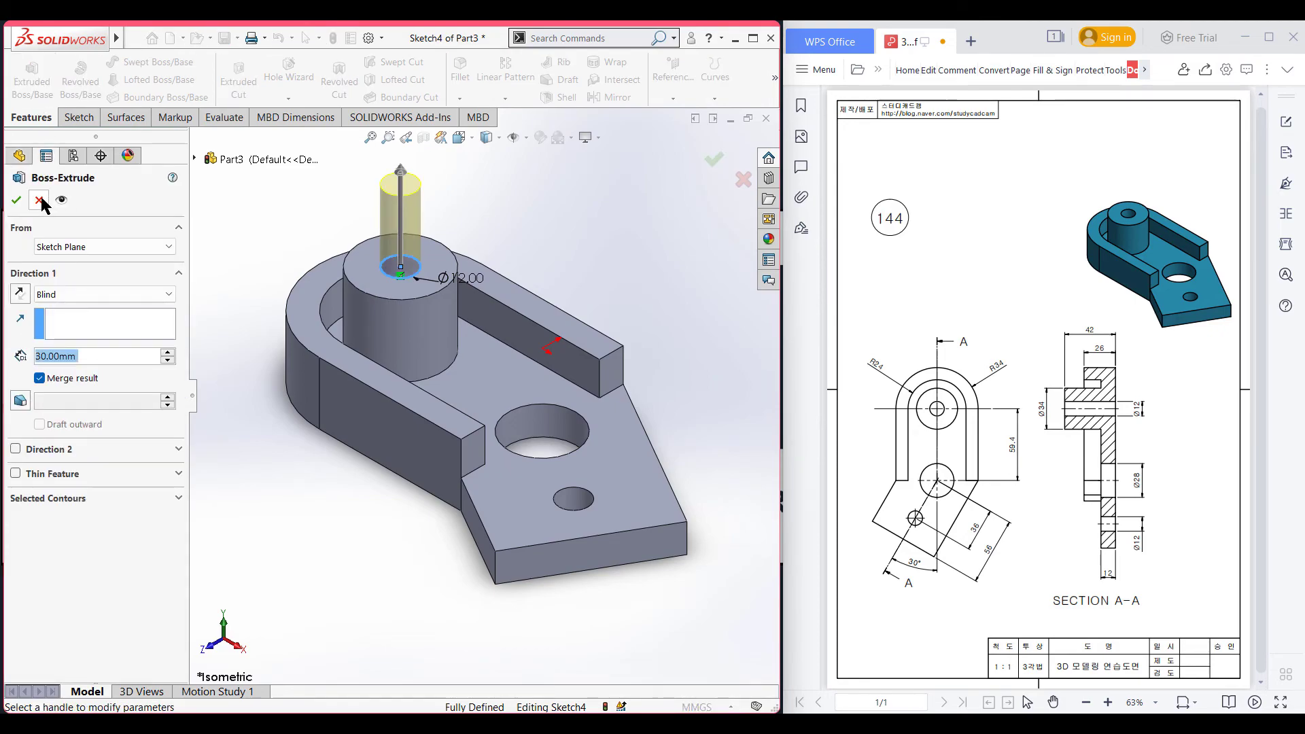
pyautogui.click(39, 200)
pyautogui.click(246, 89)
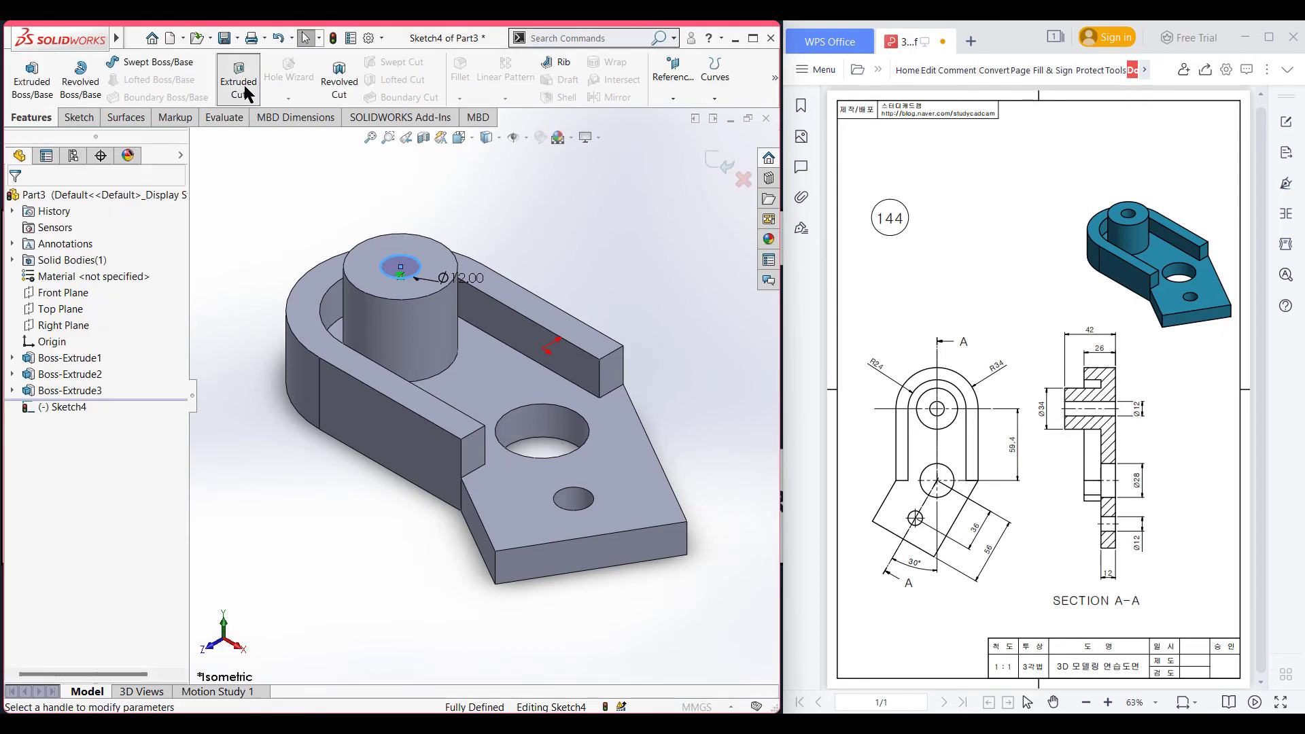
pyautogui.click(141, 294)
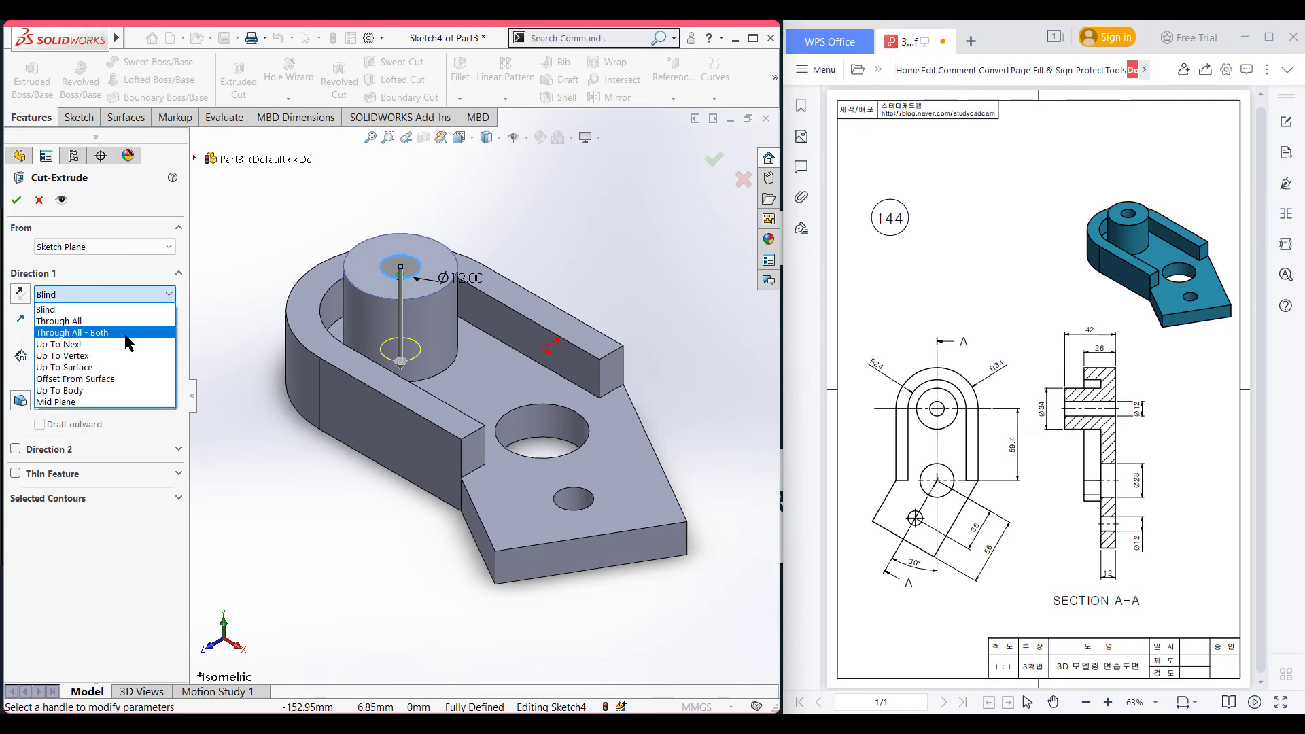